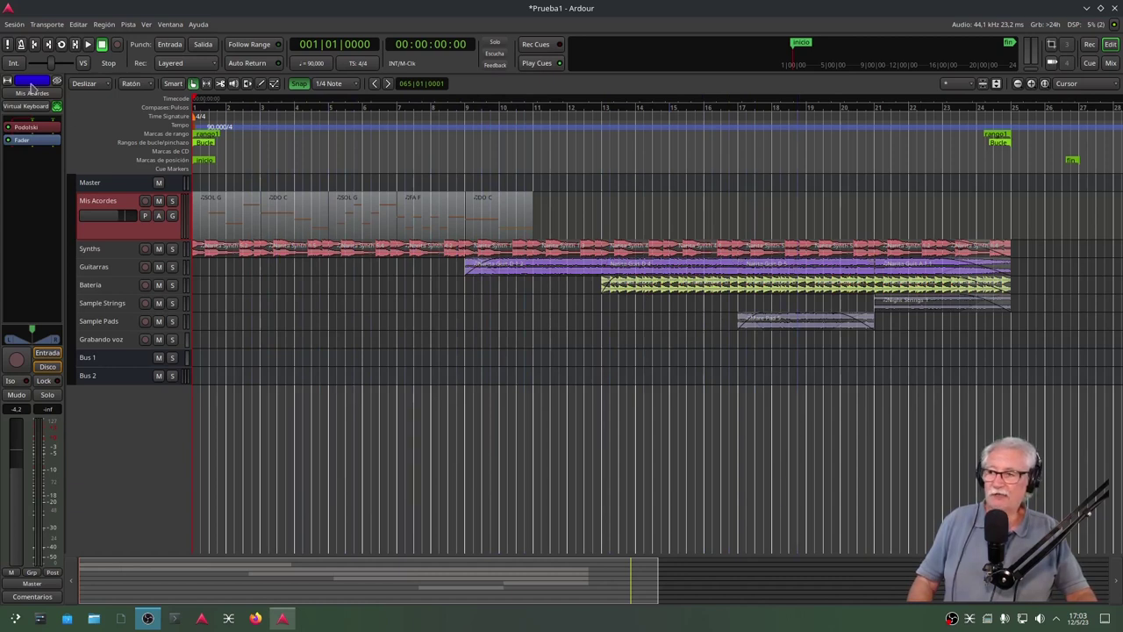
Step: Select the Synths track, look over the channel strips in the mixer, and return to the editor
{"action": "left_click", "coordinate": [110, 254]}
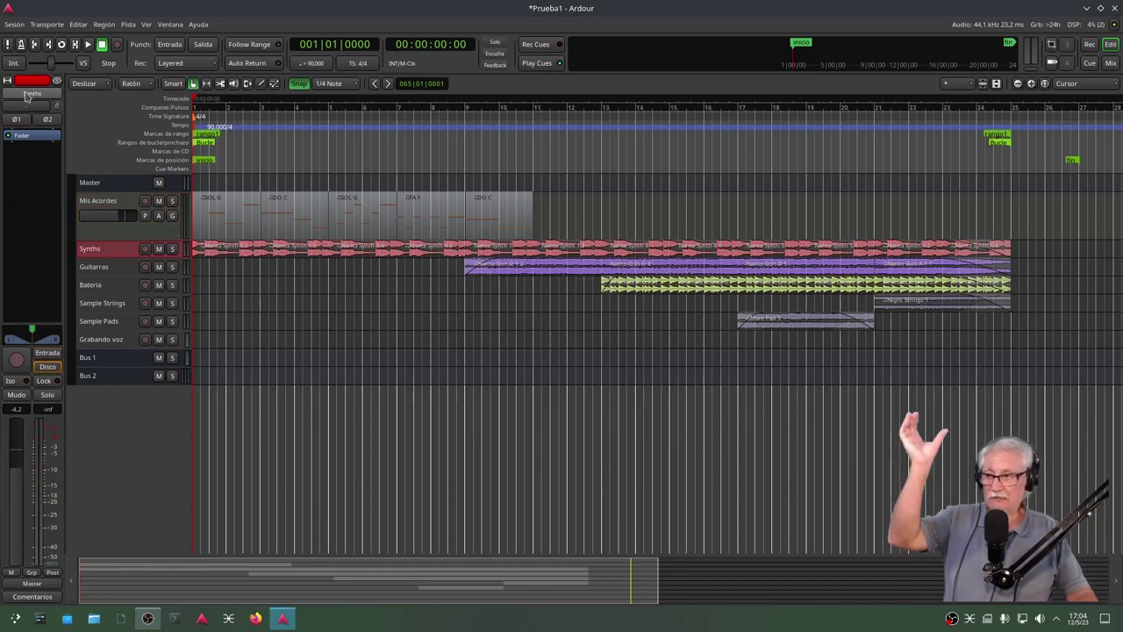
{"action": "left_click", "coordinate": [1111, 65]}
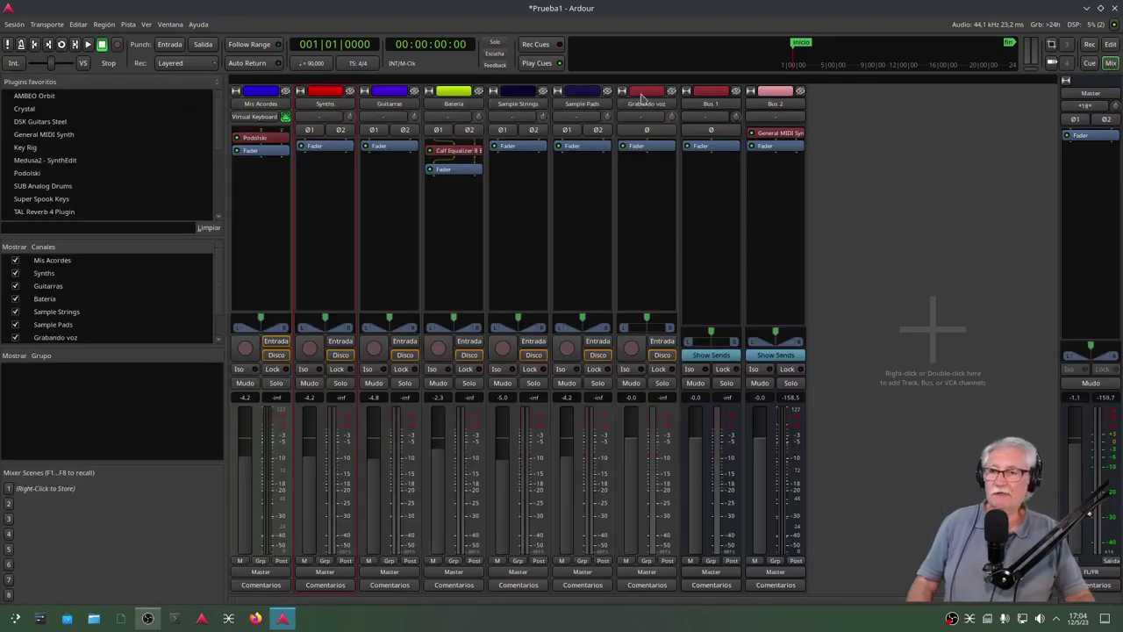
{"action": "left_click", "coordinate": [1110, 44]}
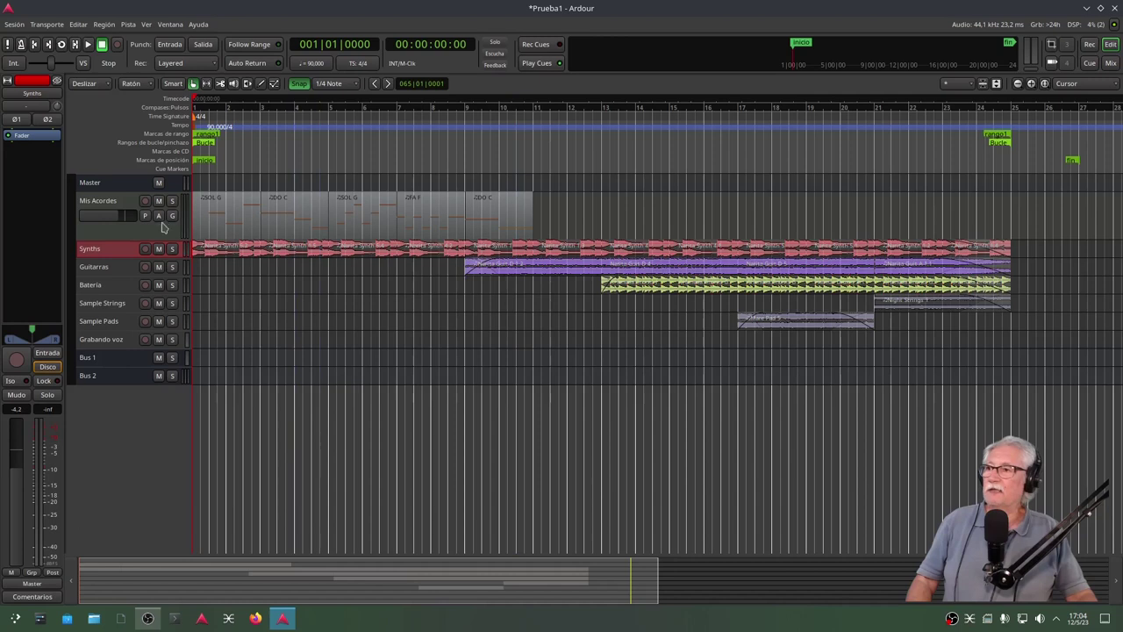
Step: Examine the color selection for the Synths track and dismiss it without changing the color
{"action": "right_click", "coordinate": [124, 253]}
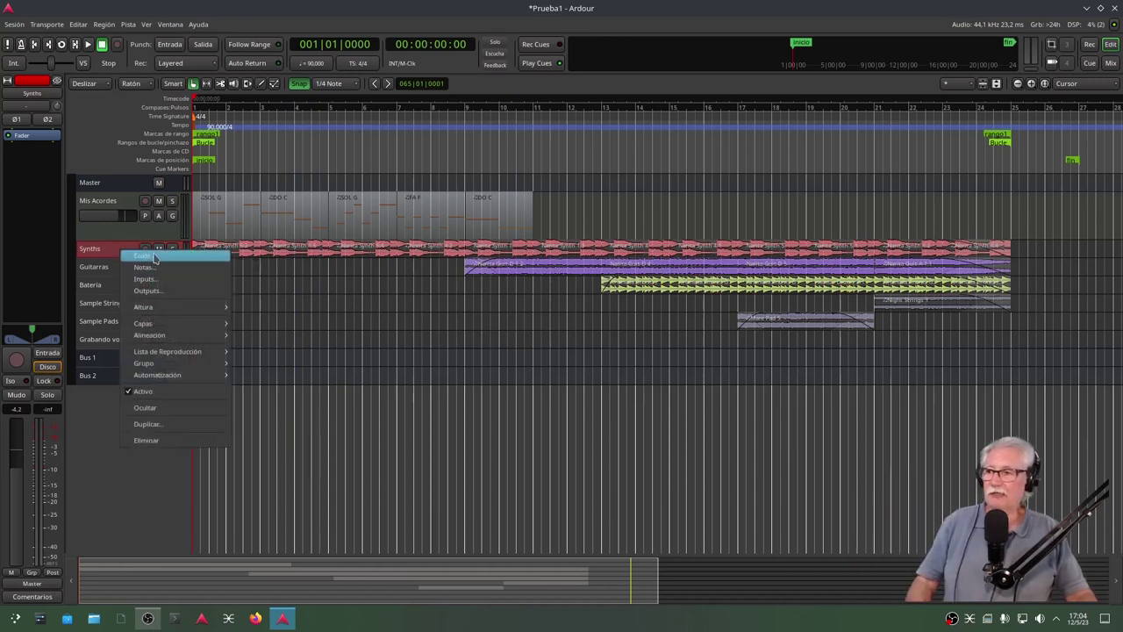
{"action": "left_click", "coordinate": [146, 255]}
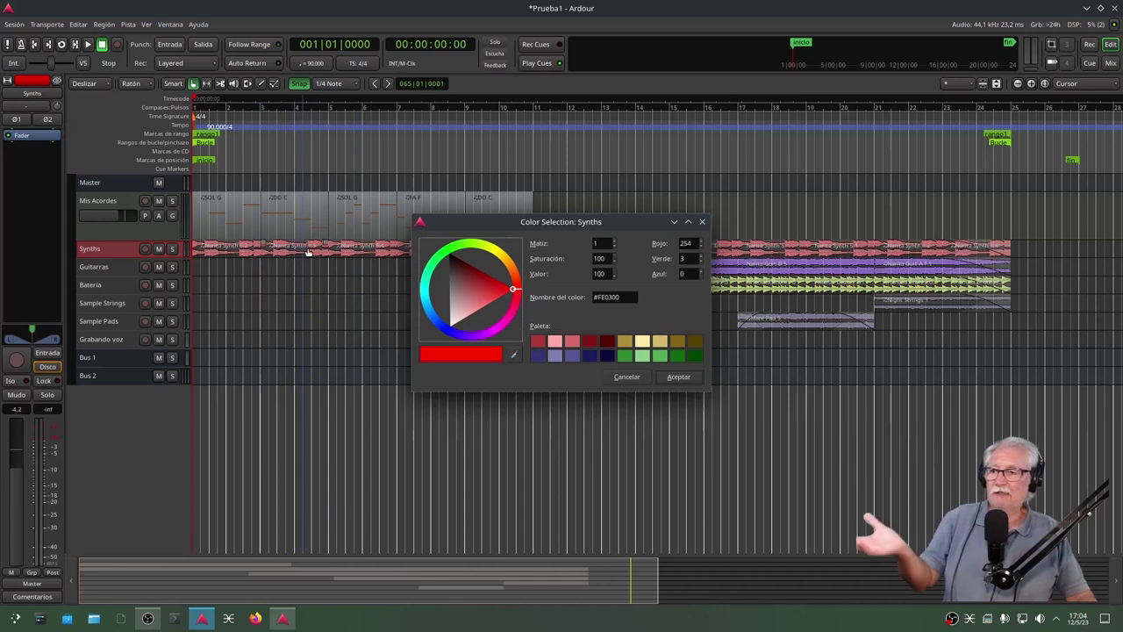
{"action": "left_click_drag", "start_coordinate": [525, 297], "coordinate": [460, 399]}
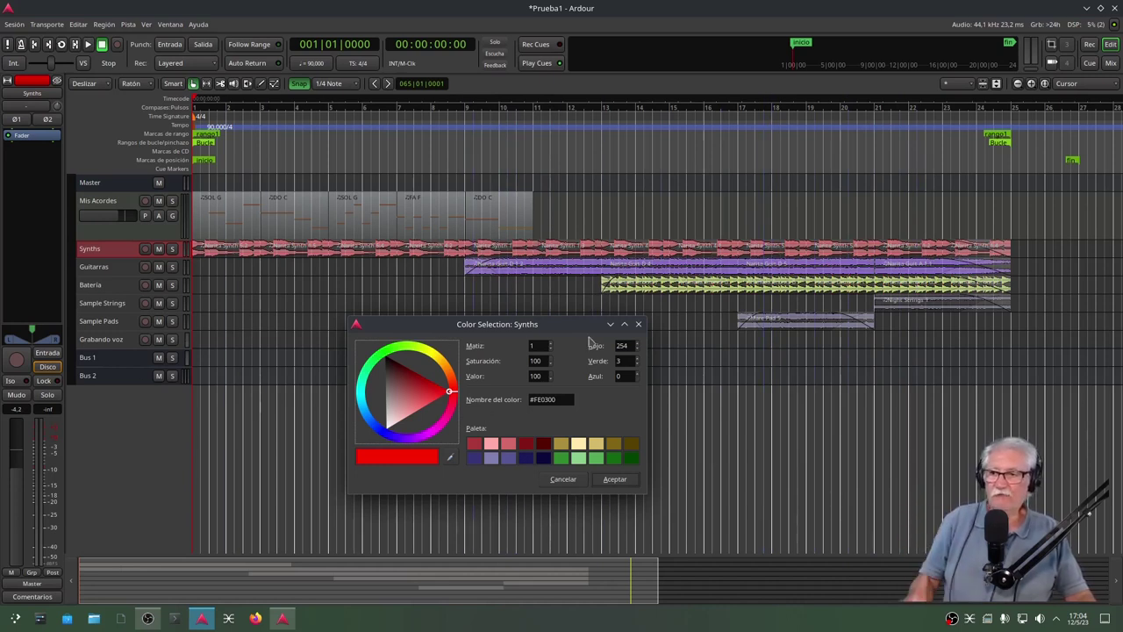
{"action": "left_click", "coordinate": [638, 324]}
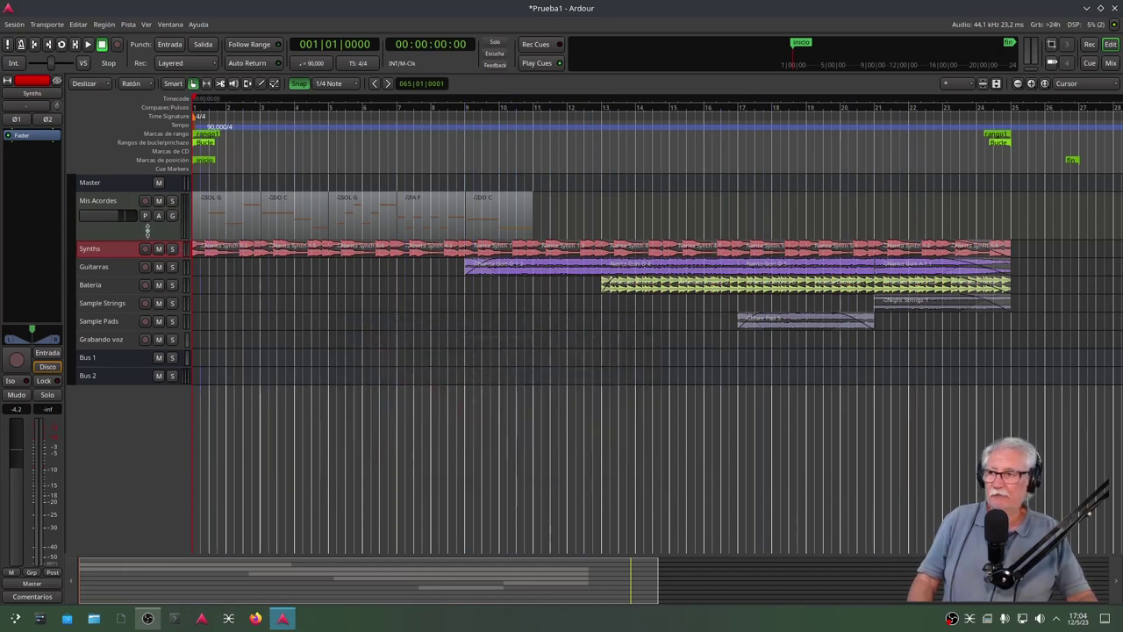
Step: Enlarge the Mis Acordes track so its MIDI notes are readable, and select its last DO C region
{"action": "left_click_drag", "start_coordinate": [145, 236], "coordinate": [155, 387]}
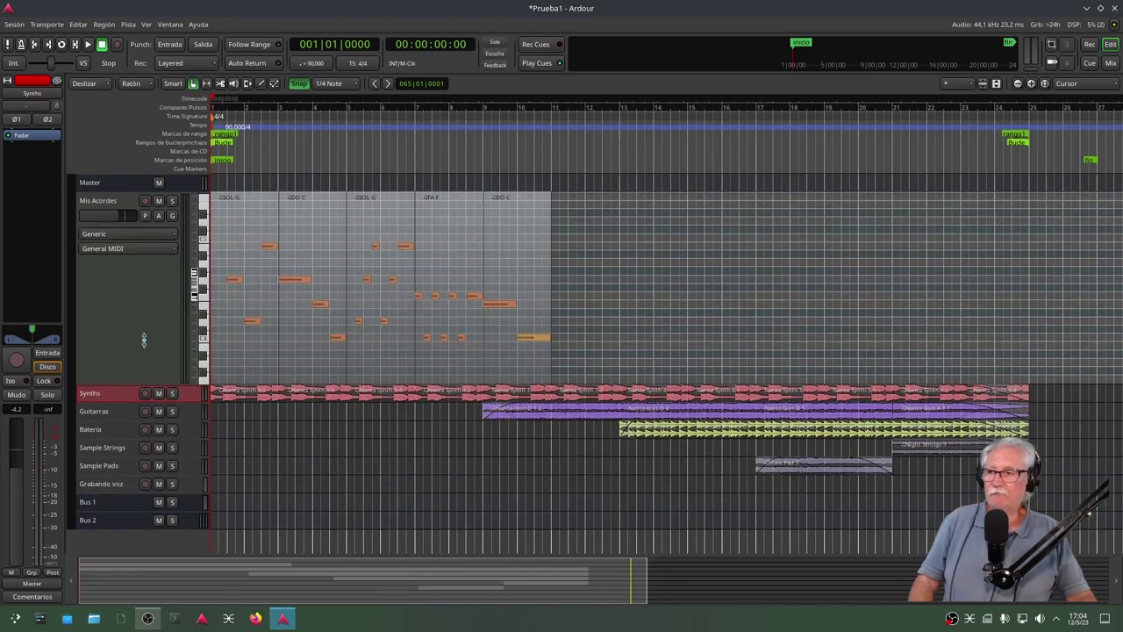
{"action": "left_click", "coordinate": [179, 334]}
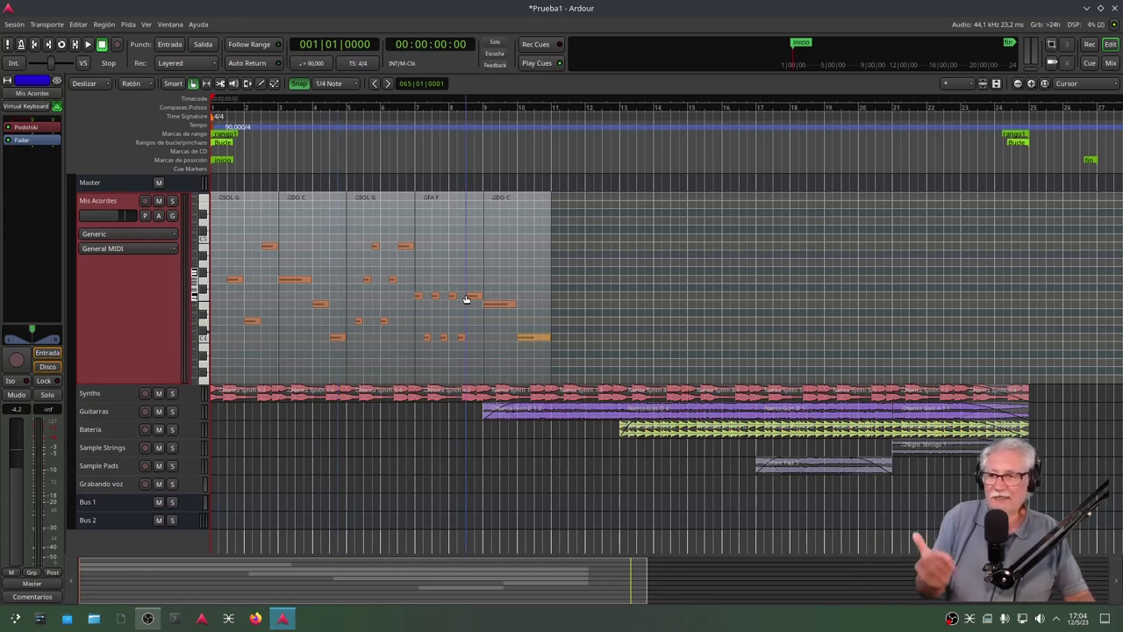
{"action": "left_click", "coordinate": [511, 266]}
{"action": "mouse_move", "coordinate": [511, 266]}
{"action": "left_mouse_down"}
{"action": "mouse_move", "coordinate": [541, 266]}
{"action": "mouse_move", "coordinate": [515, 269]}
{"action": "left_mouse_up"}
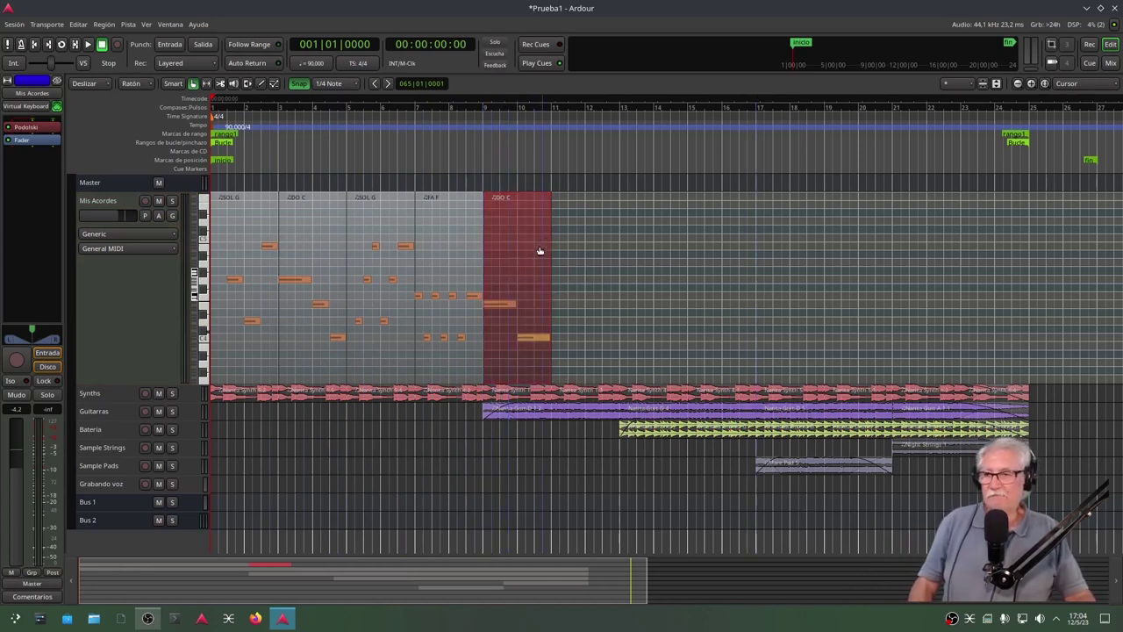
{"action": "mouse_move", "coordinate": [543, 266]}
{"action": "left_mouse_down"}
{"action": "mouse_move", "coordinate": [570, 266]}
{"action": "mouse_move", "coordinate": [534, 269]}
{"action": "left_mouse_up"}
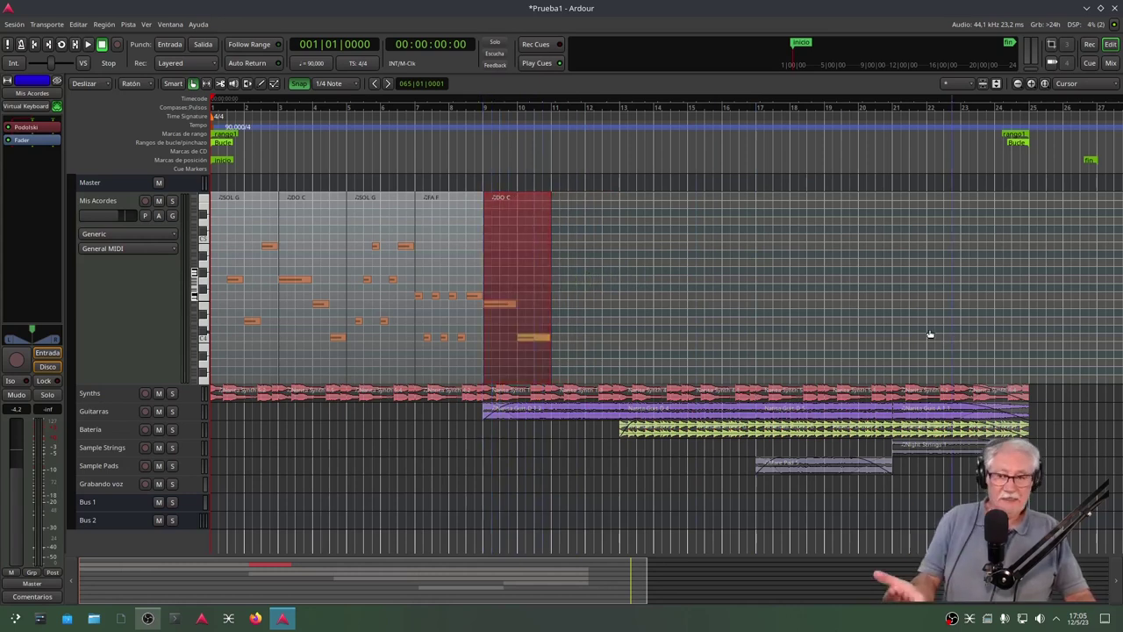
{"action": "scroll", "coordinate": [627, 514], "scroll_direction": "down", "scroll_amount": 5}
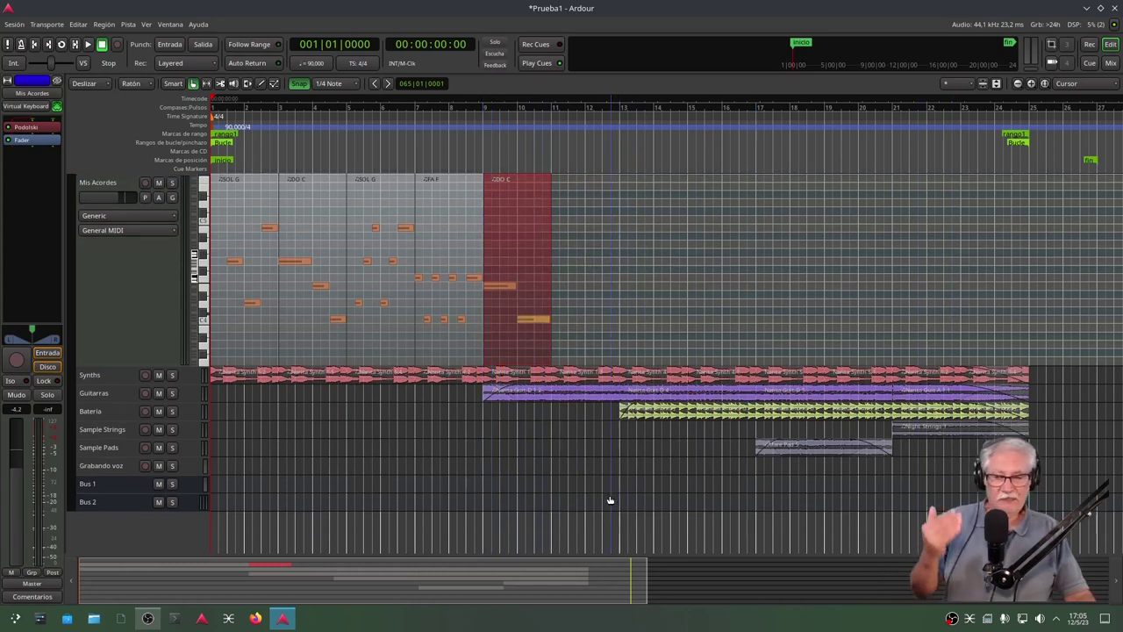
{"action": "scroll", "coordinate": [608, 481], "scroll_direction": "up", "scroll_amount": 5}
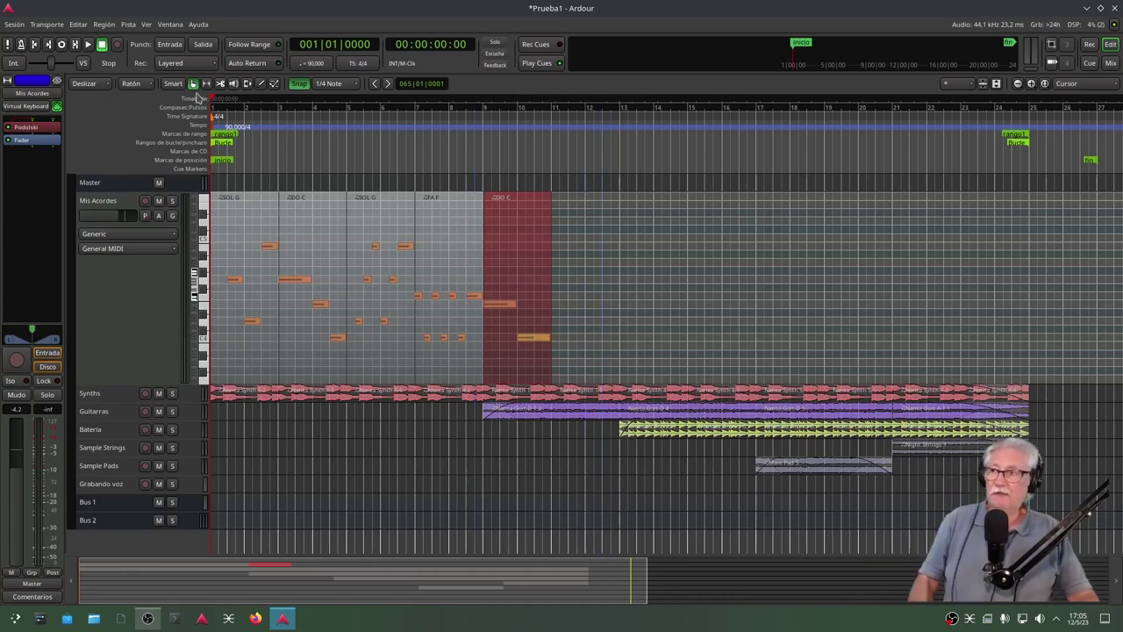
Step: Check the installed program version in the About information and close it
{"action": "left_click", "coordinate": [197, 24]}
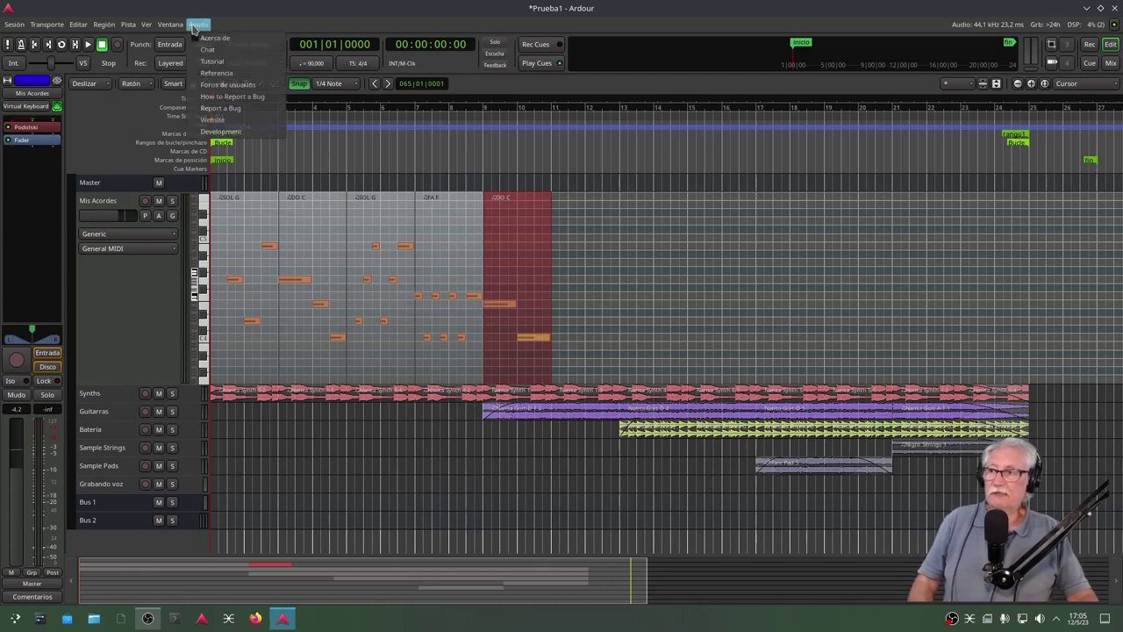
{"action": "left_click", "coordinate": [211, 37]}
{"action": "left_click_drag", "start_coordinate": [142, 10], "coordinate": [454, 150]}
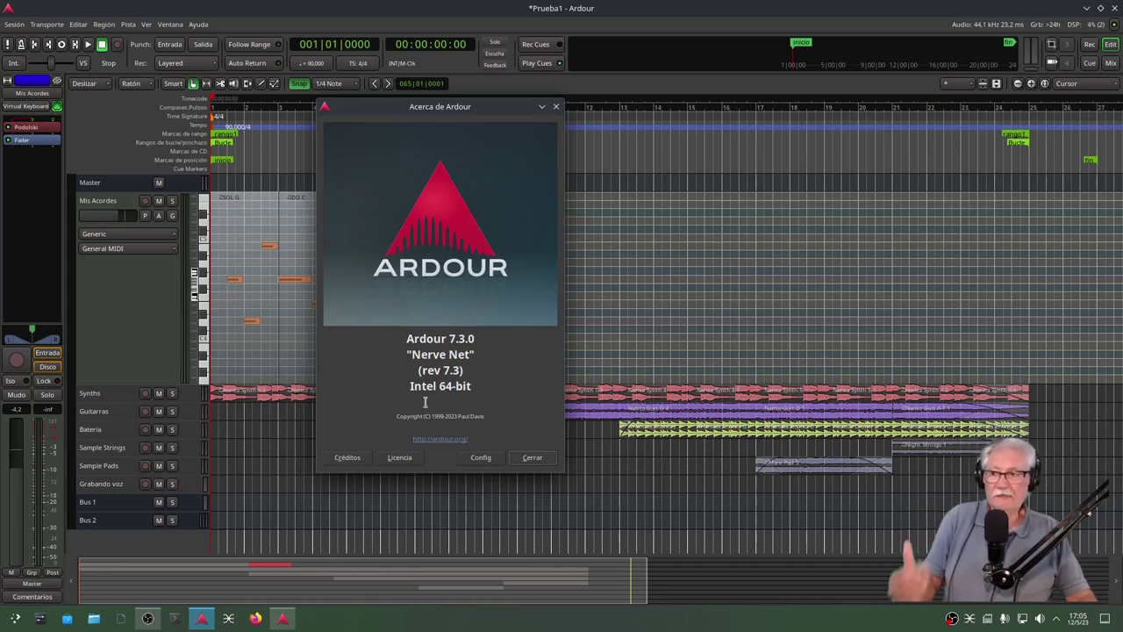
{"action": "left_click", "coordinate": [556, 106]}
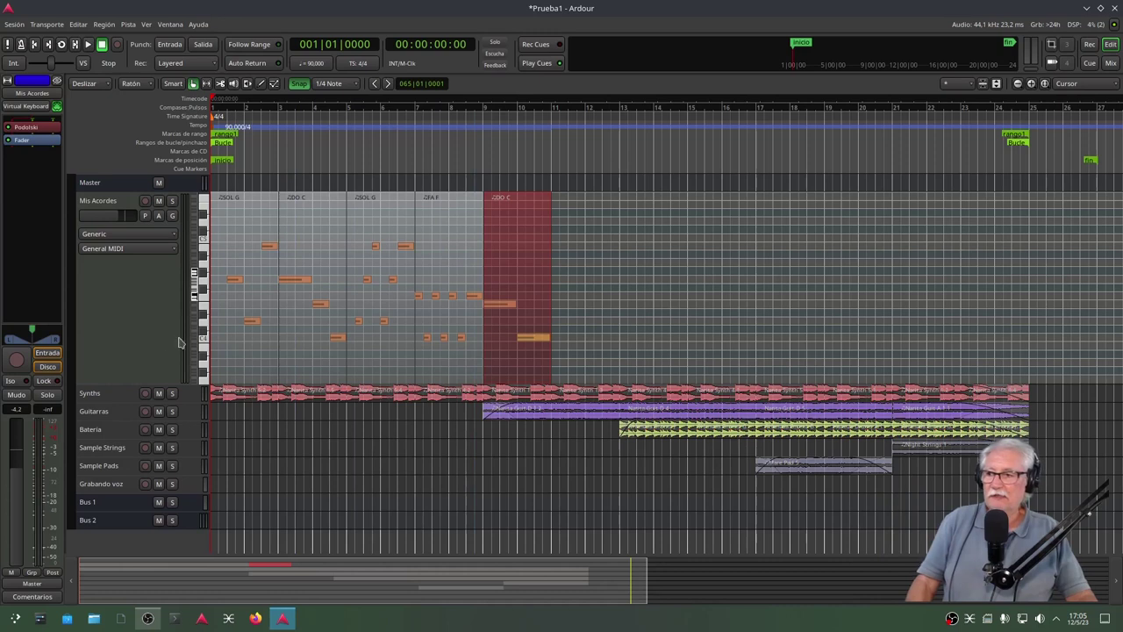
Step: Begin creating a new audio track with the Stereo (Estéreo) configuration
{"action": "scroll", "coordinate": [168, 367], "scroll_direction": "down", "scroll_amount": 5}
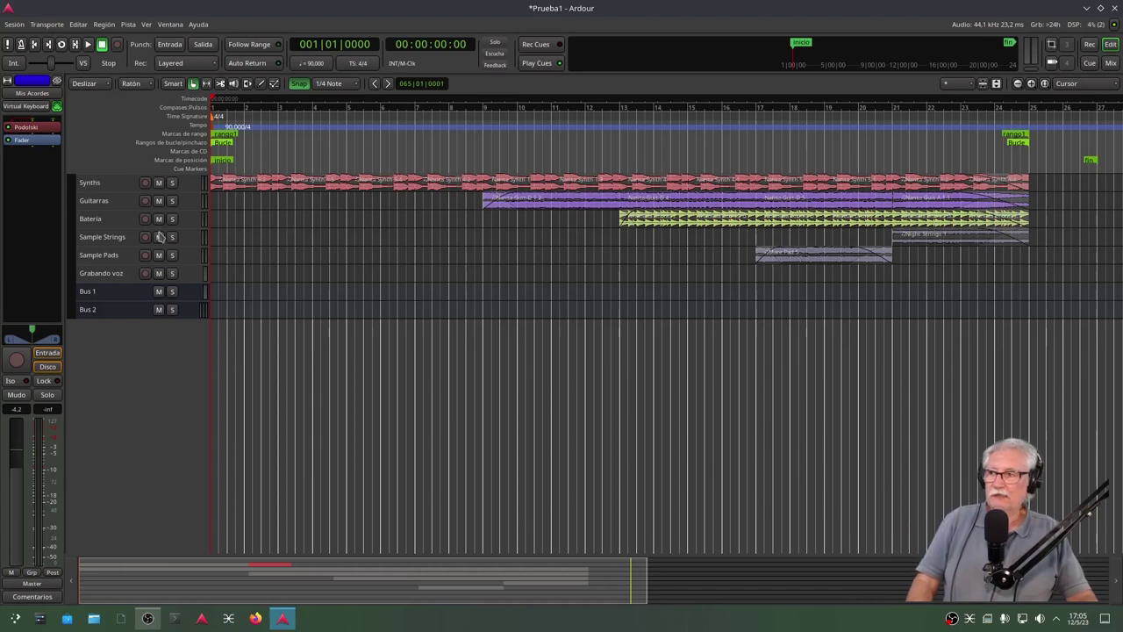
{"action": "double_click", "coordinate": [128, 362]}
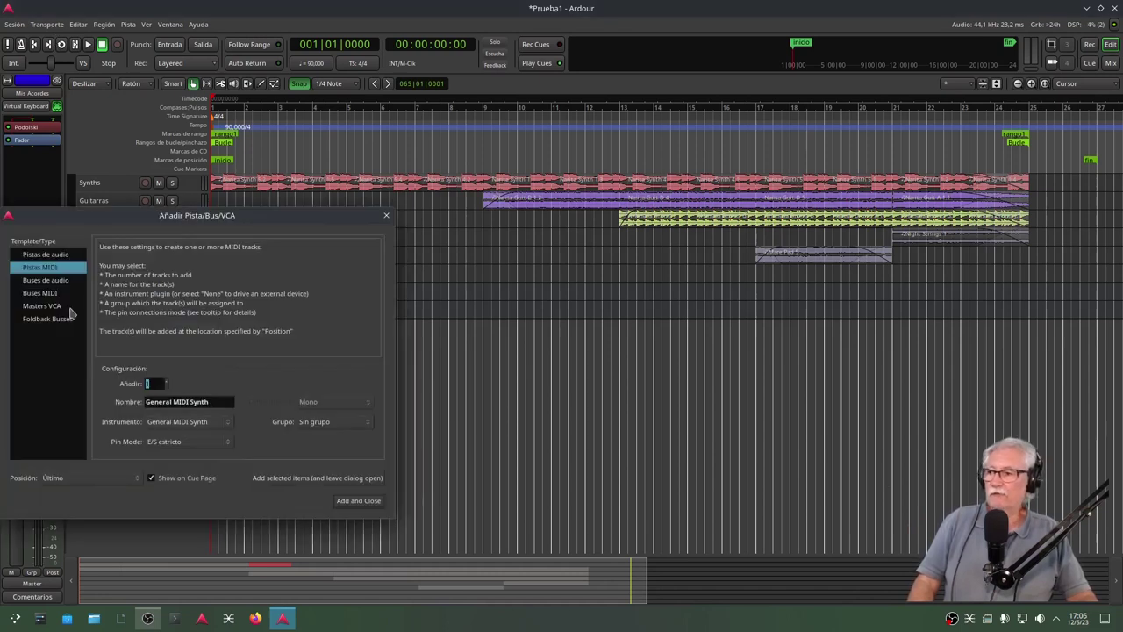
{"action": "left_click", "coordinate": [52, 254]}
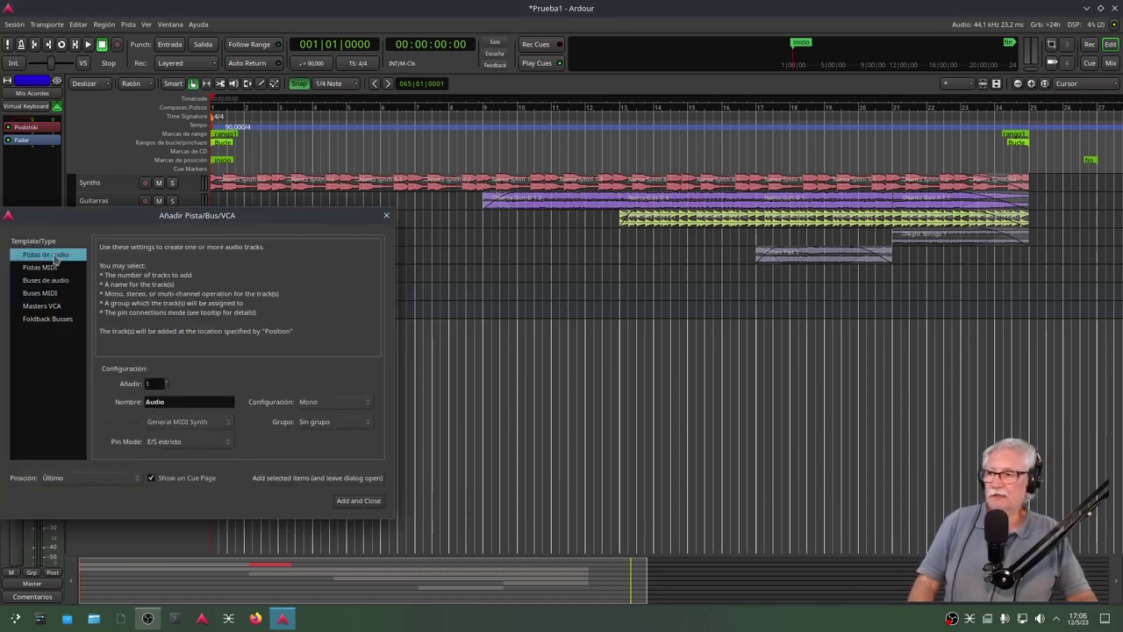
{"action": "left_click", "coordinate": [307, 406]}
{"action": "left_click", "coordinate": [320, 418]}
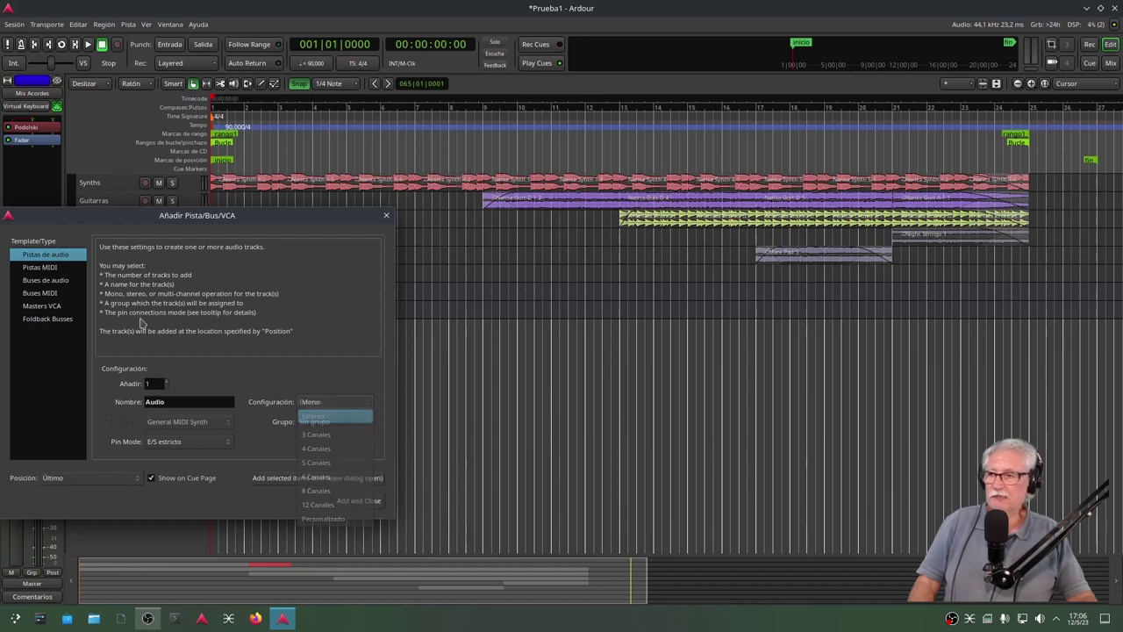
Step: Add one MIDI track with the Crystal instrument after the last track and increase its height
{"action": "left_click", "coordinate": [39, 267]}
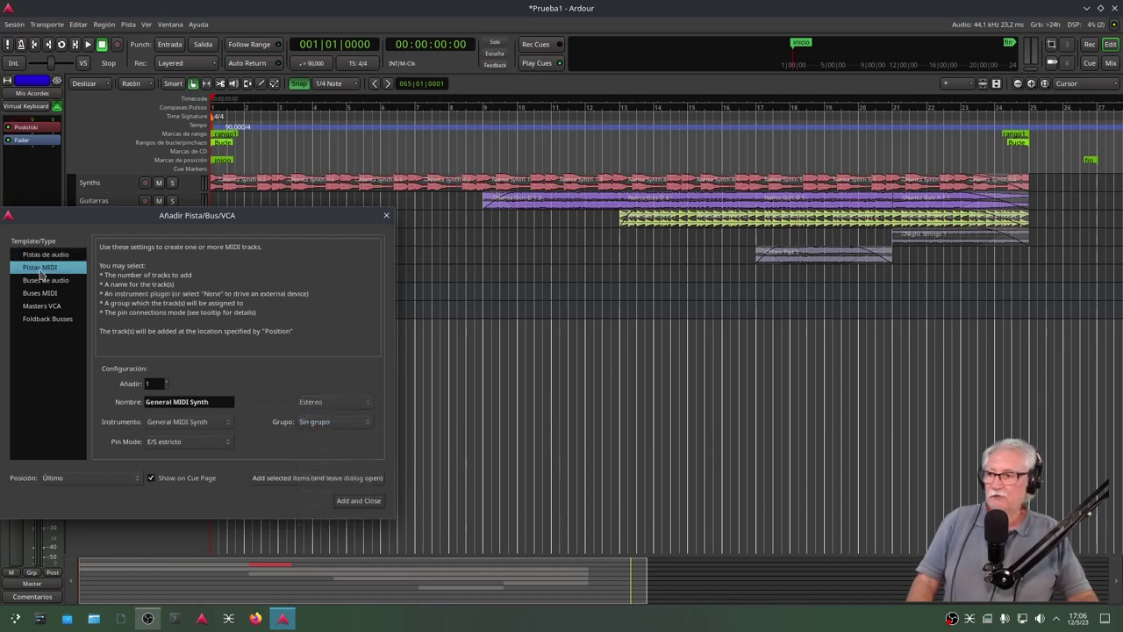
{"action": "left_click", "coordinate": [194, 422]}
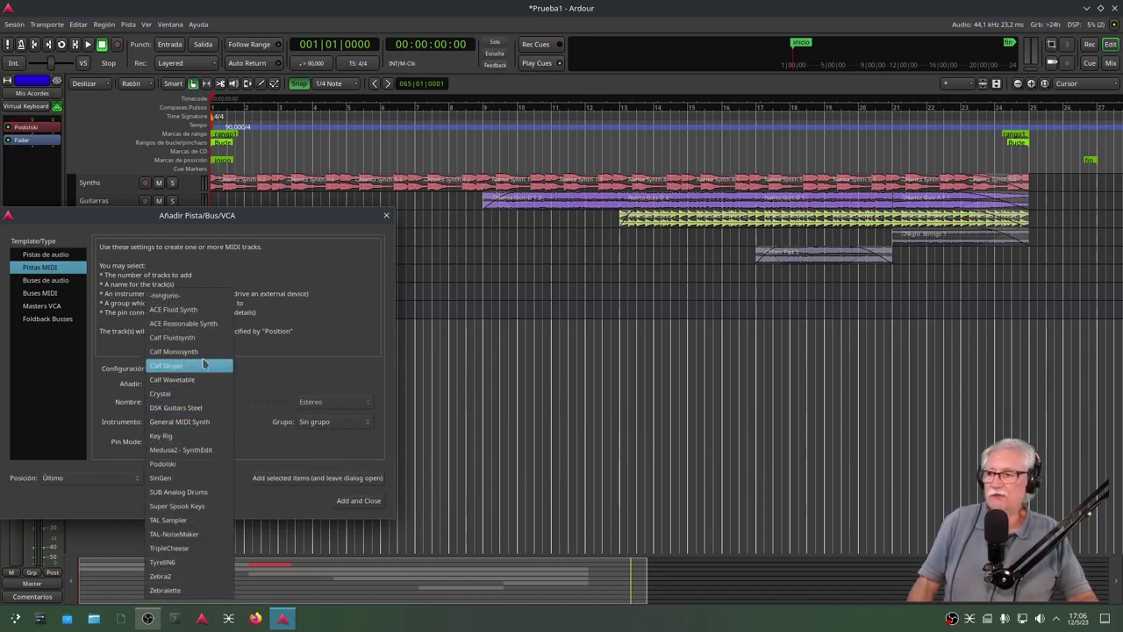
{"action": "left_click", "coordinate": [184, 395]}
{"action": "left_click", "coordinate": [359, 500]}
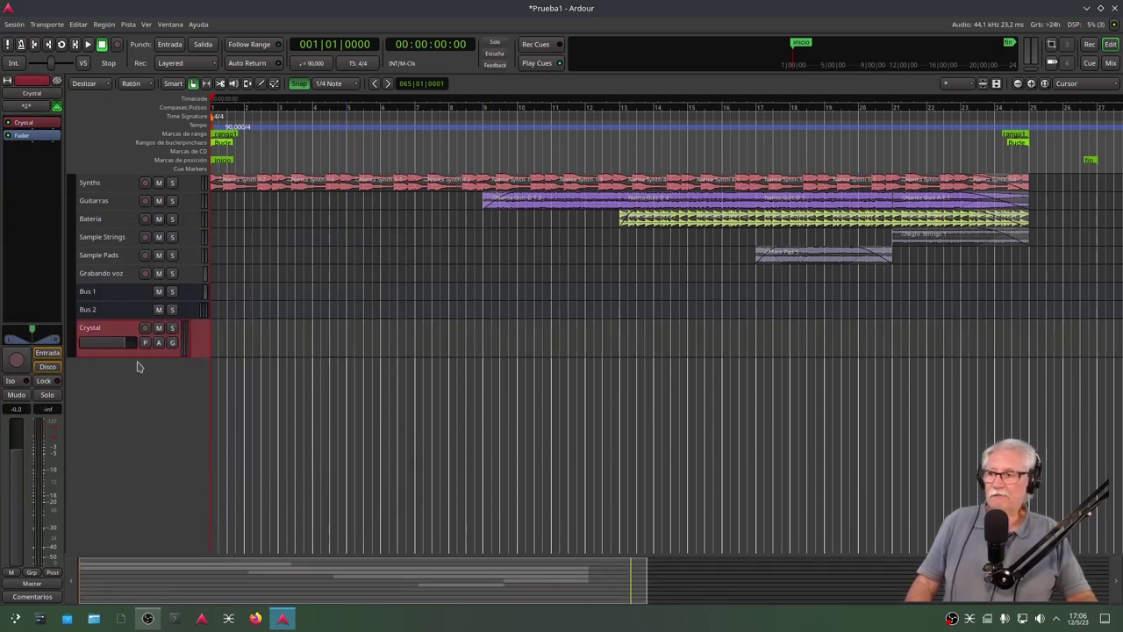
{"action": "left_click_drag", "start_coordinate": [136, 356], "coordinate": [138, 457]}
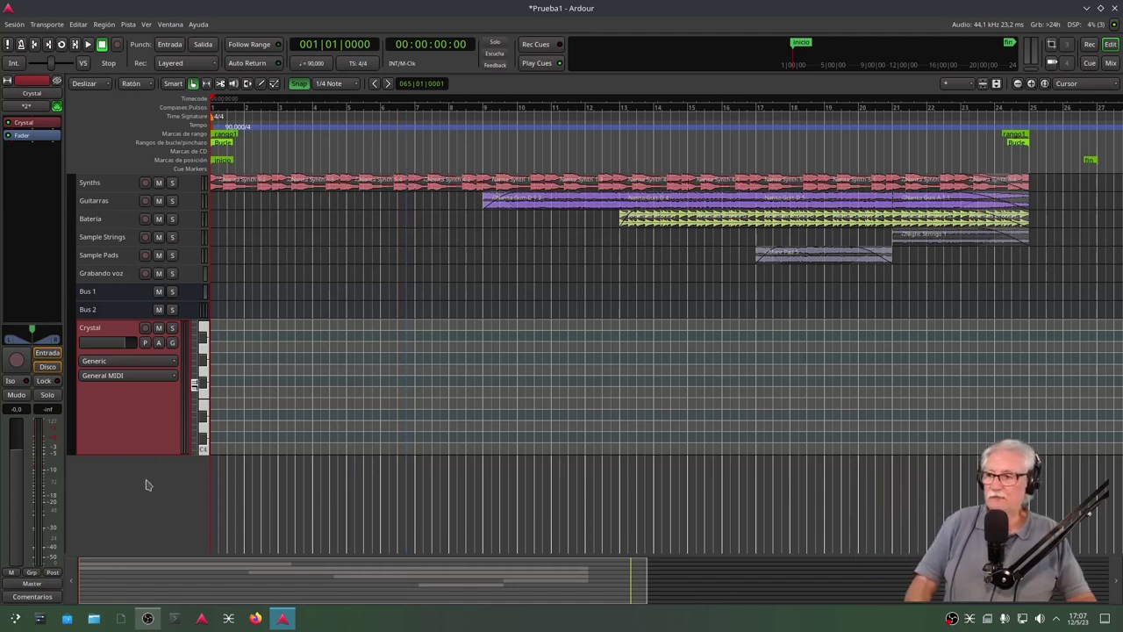
Step: Delete the Crystal track from the session and confirm its removal
{"action": "right_click", "coordinate": [129, 414]}
{"action": "left_click", "coordinate": [156, 406]}
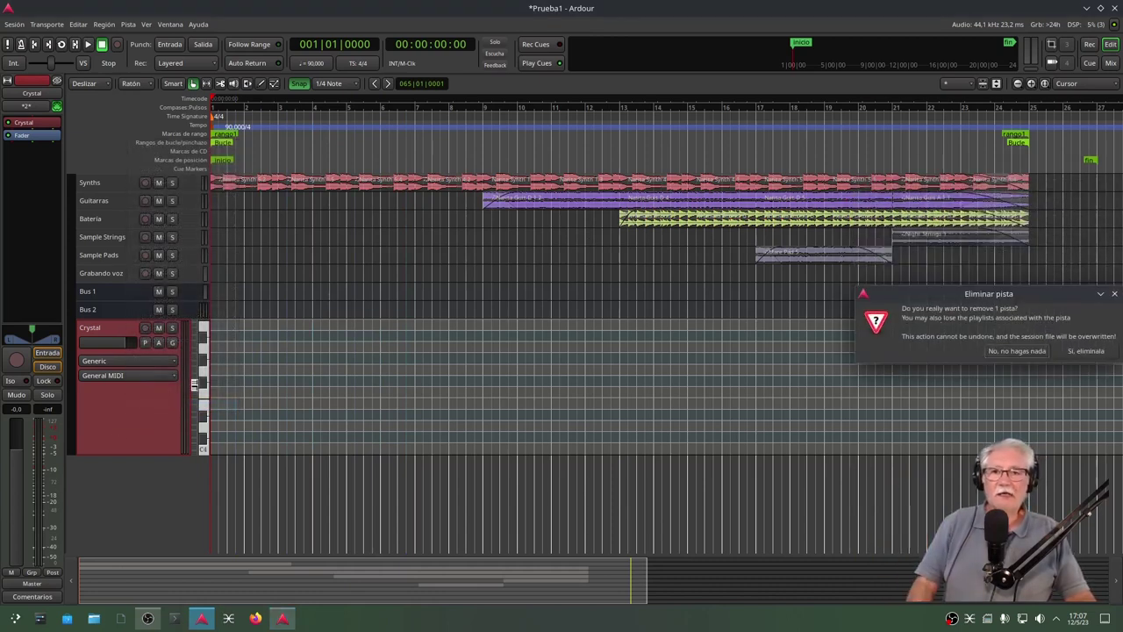
{"action": "left_click", "coordinate": [1083, 351]}
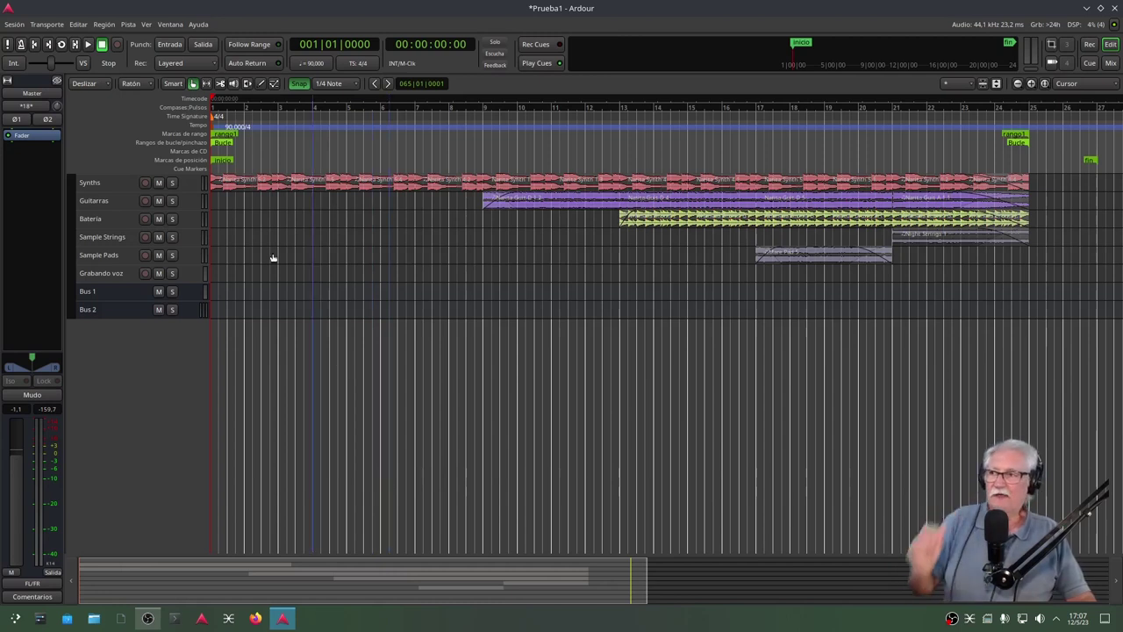
Step: Change the color theme to Blueberry Milk in the preferences and move the preferences window clear of the tracks
{"action": "left_click", "coordinate": [78, 23]}
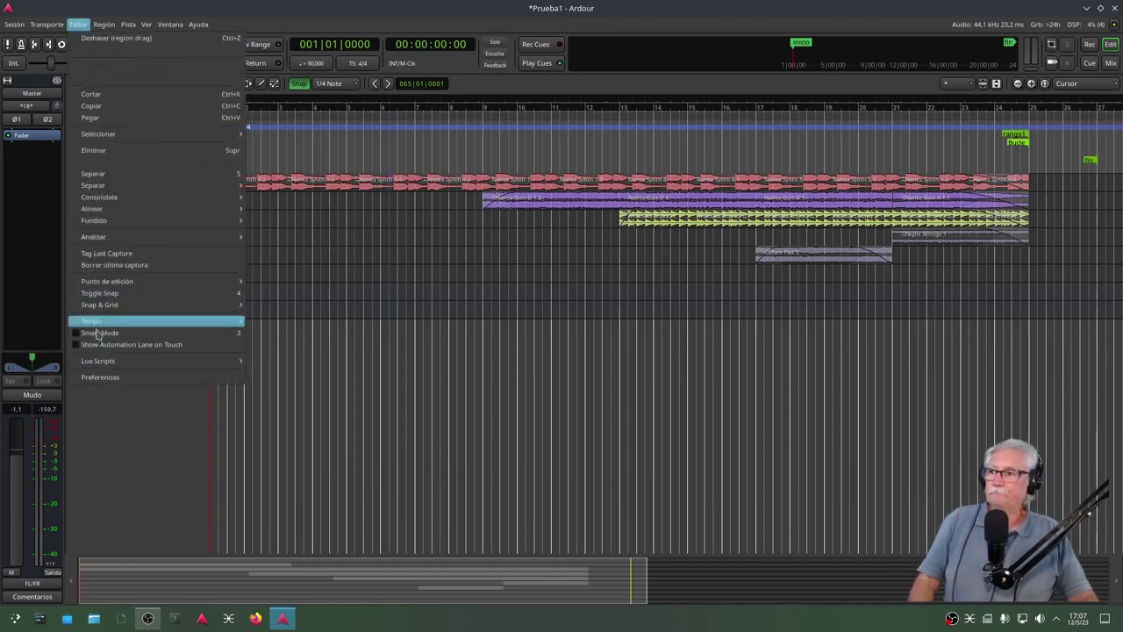
{"action": "left_click", "coordinate": [114, 376]}
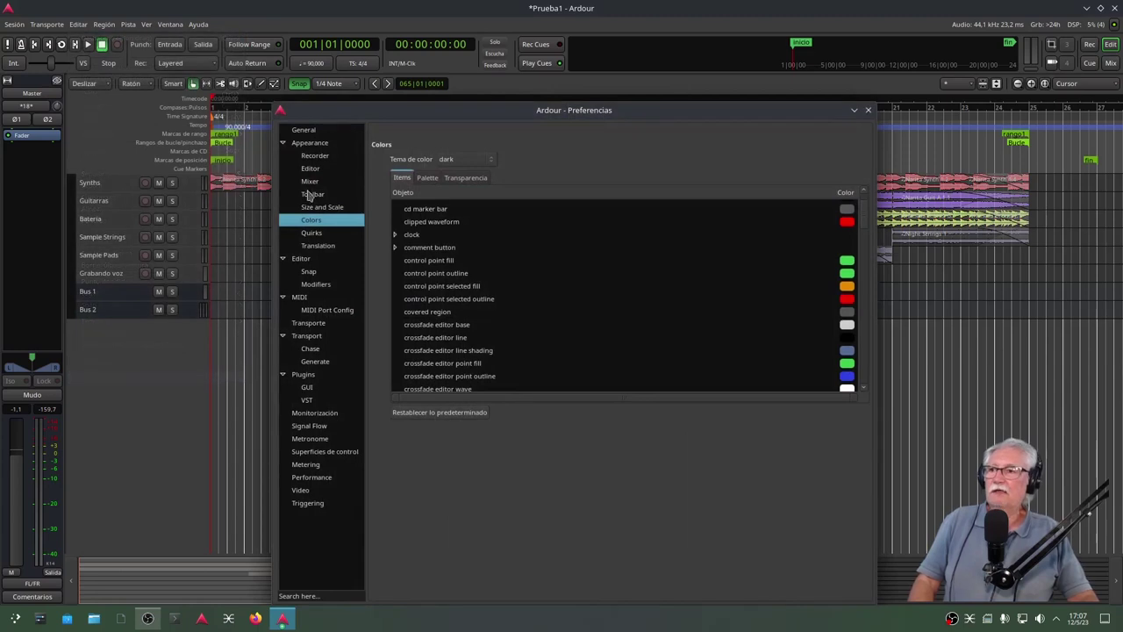
{"action": "left_click", "coordinate": [448, 162]}
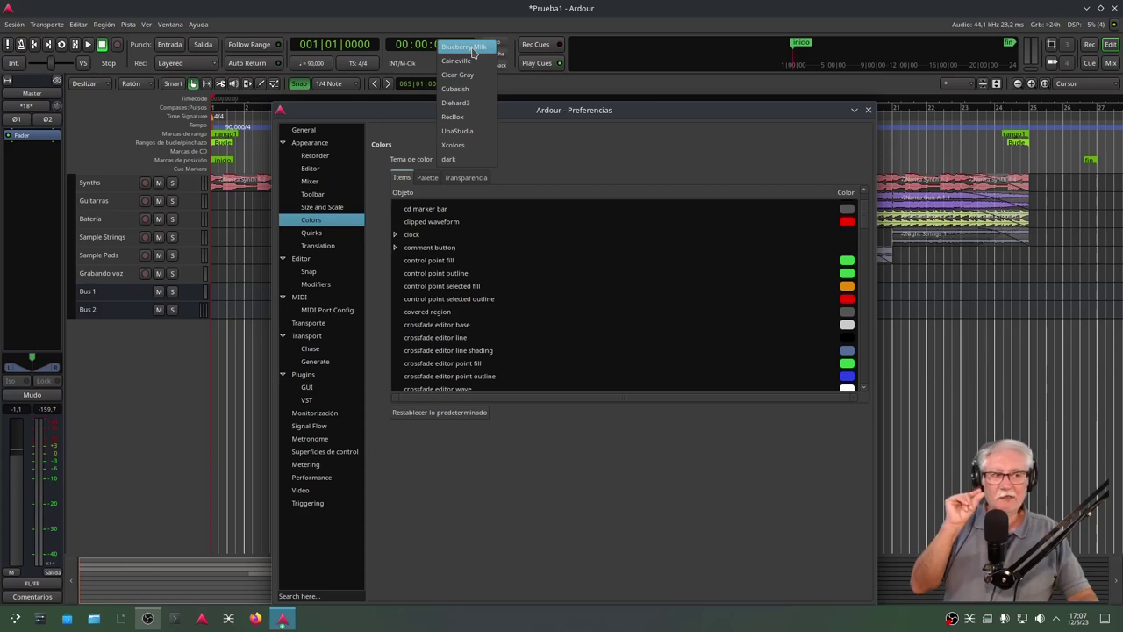
{"action": "left_click", "coordinate": [468, 49]}
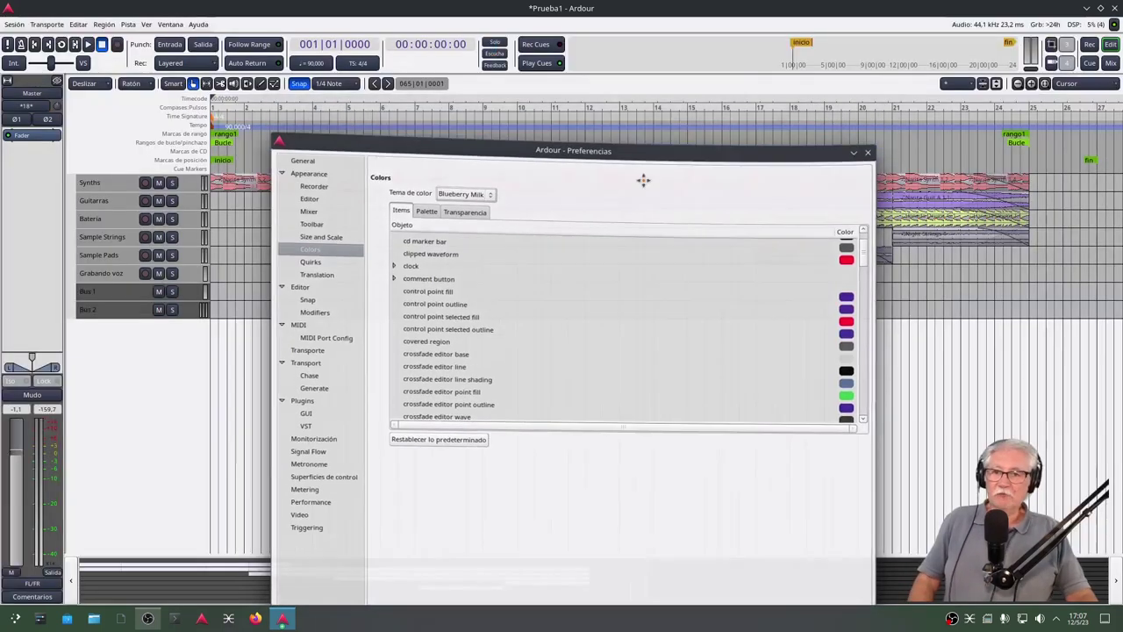
{"action": "left_click_drag", "start_coordinate": [643, 179], "coordinate": [773, 348]}
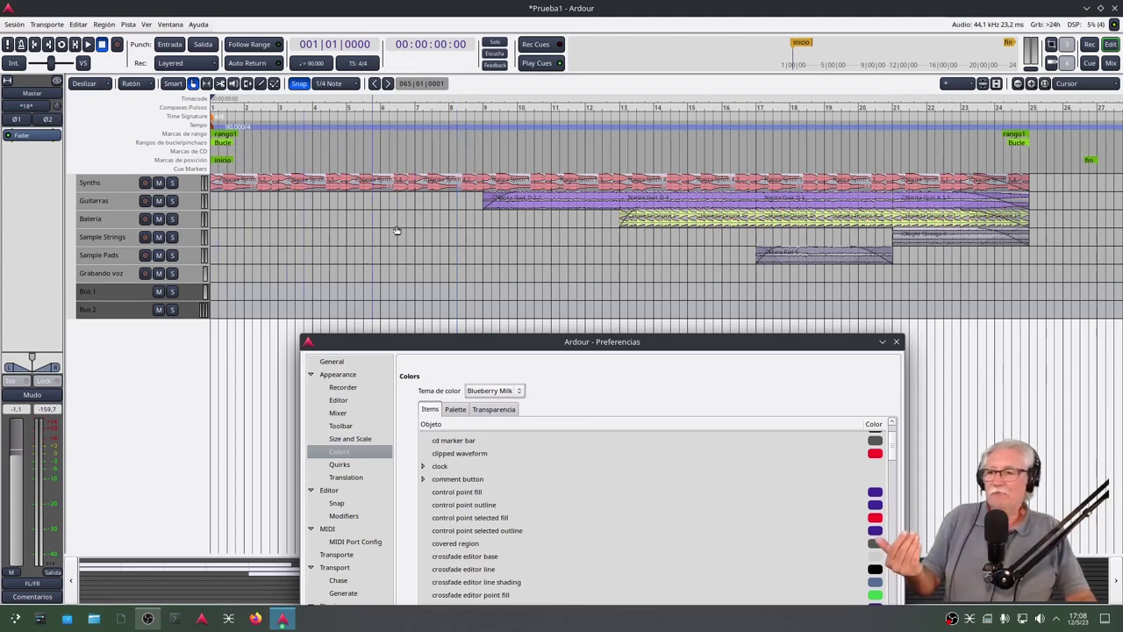
{"action": "left_click_drag", "start_coordinate": [444, 343], "coordinate": [425, 185]}
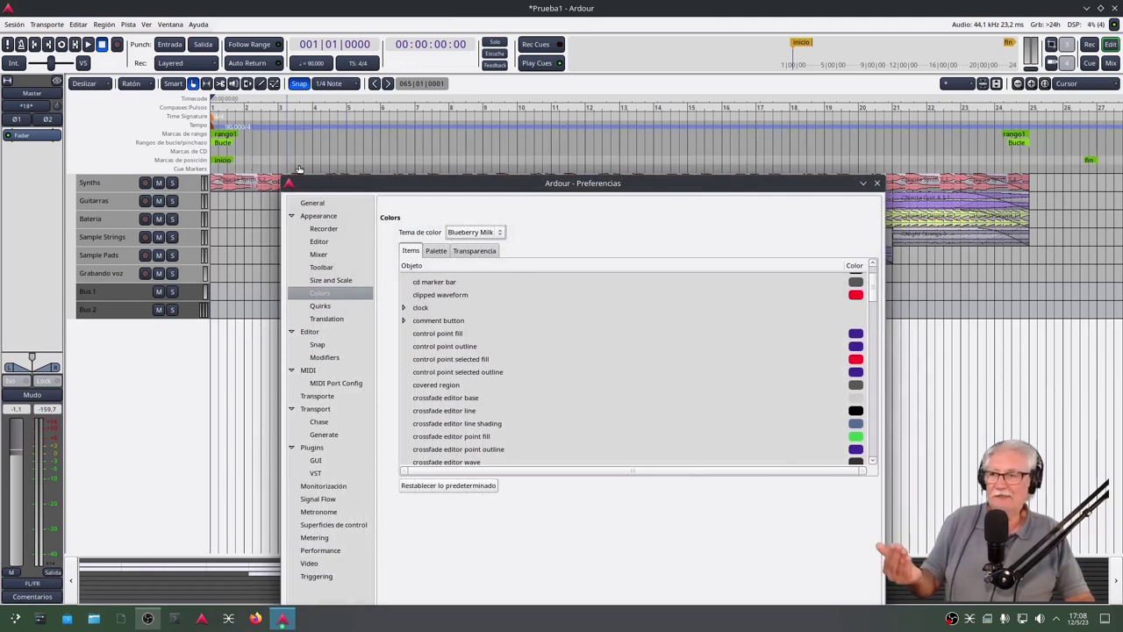
{"action": "left_click_drag", "start_coordinate": [446, 188], "coordinate": [440, 375]}
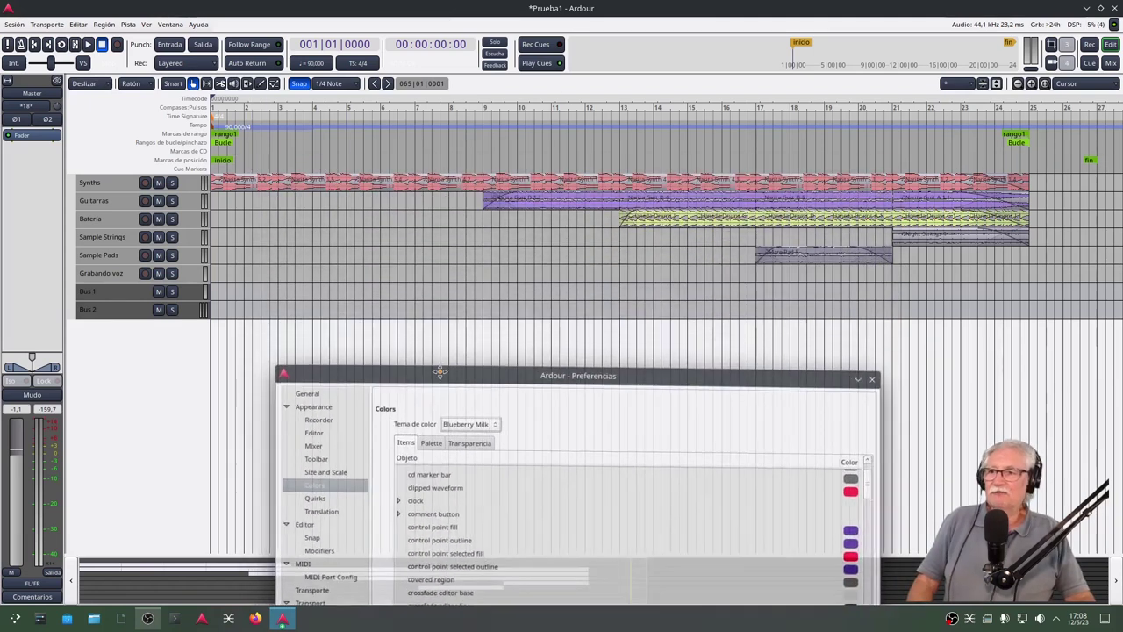
Step: Increase the height of the Mis Acordes track slightly and select its FA F region
{"action": "scroll", "coordinate": [129, 398], "scroll_direction": "up", "scroll_amount": 3}
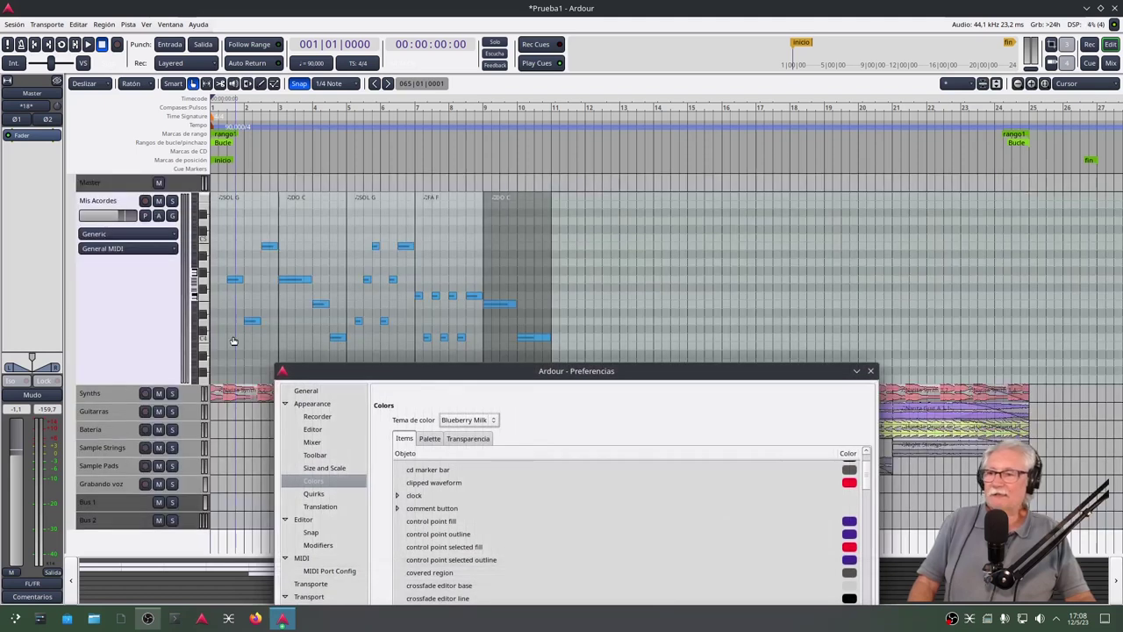
{"action": "left_click_drag", "start_coordinate": [133, 379], "coordinate": [145, 402]}
{"action": "left_click_drag", "start_coordinate": [530, 296], "coordinate": [530, 321]}
{"action": "left_click", "coordinate": [436, 266]}
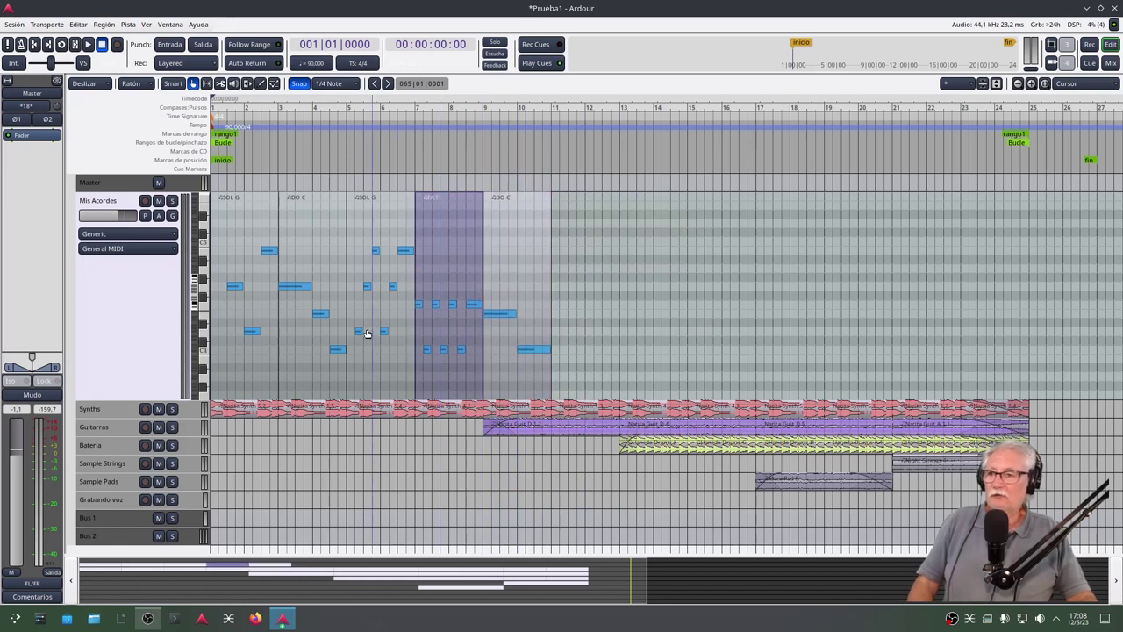
Step: Select the DO C region at bar 3 of Mis Acordes, and select the notes of the last DO C region in internal edit mode
{"action": "left_click", "coordinate": [321, 353]}
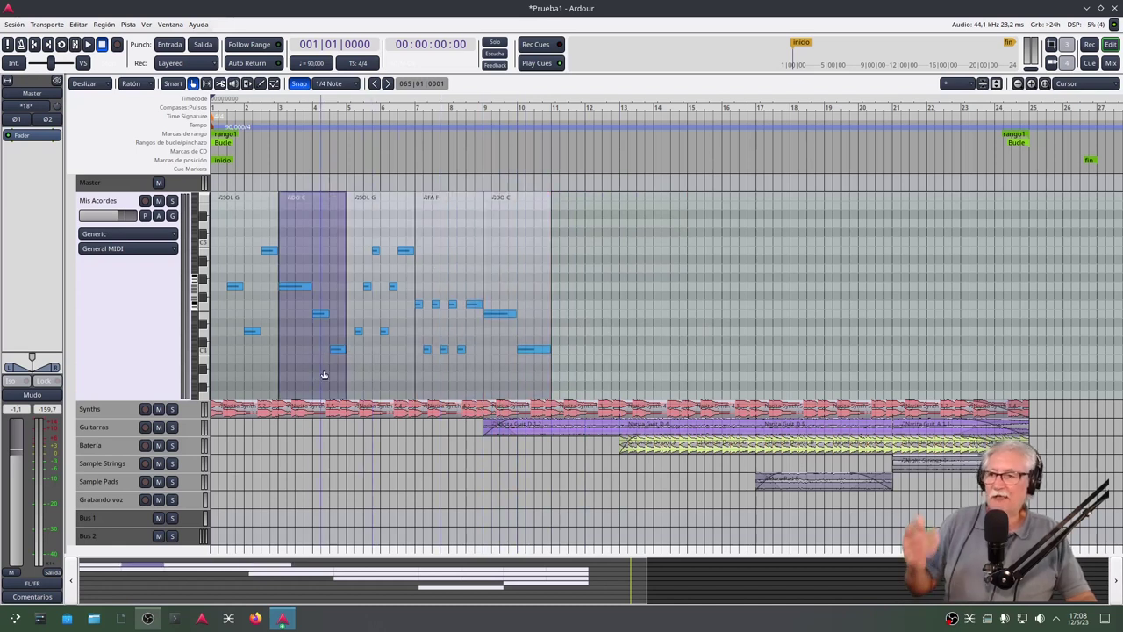
{"action": "left_click", "coordinate": [273, 85]}
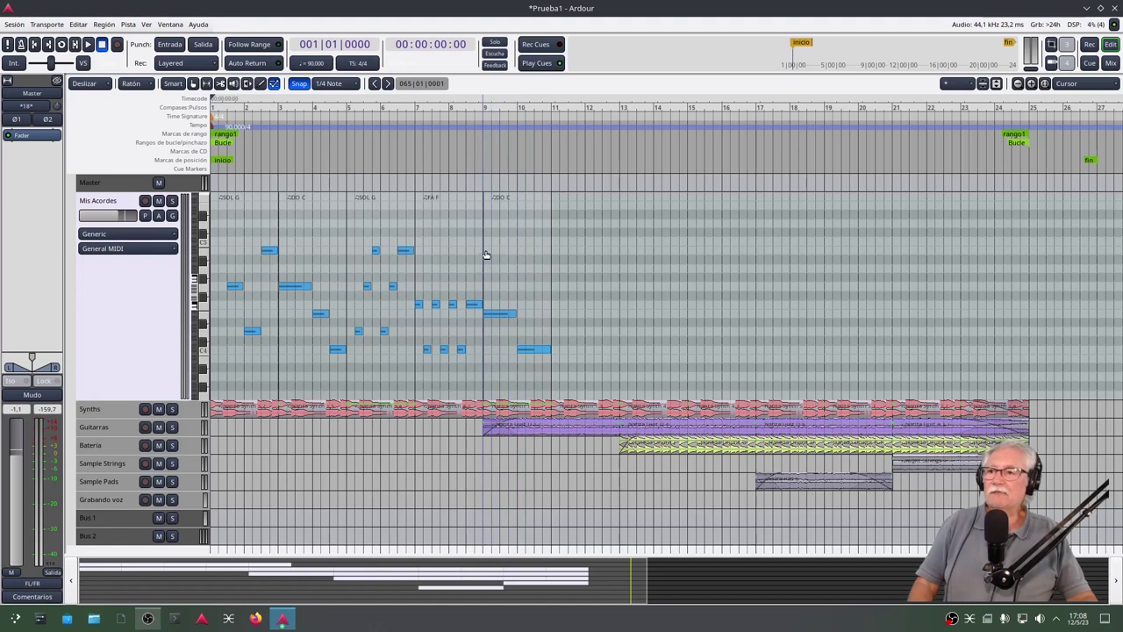
{"action": "left_click_drag", "start_coordinate": [488, 272], "coordinate": [596, 391]}
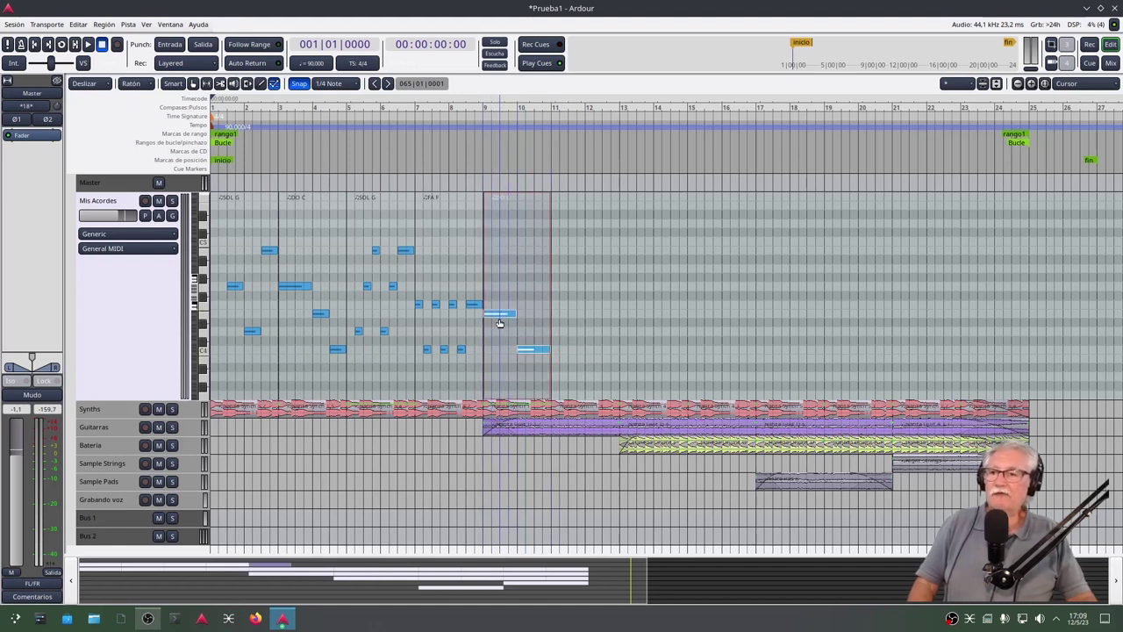
{"action": "mouse_move", "coordinate": [532, 352]}
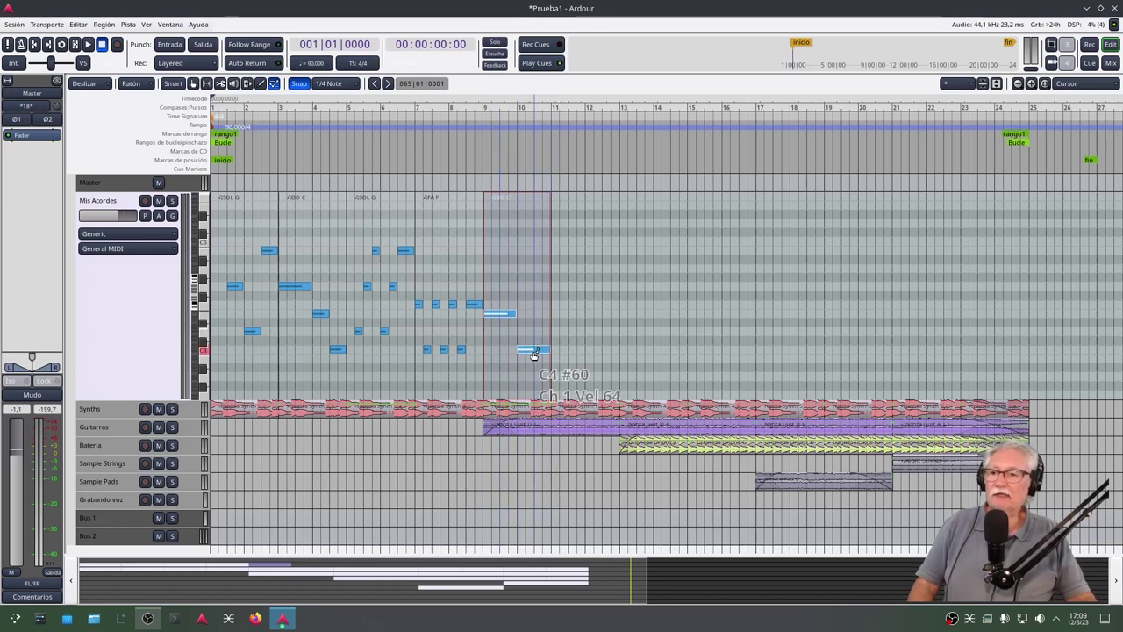
{"action": "mouse_move", "coordinate": [502, 316]}
{"action": "scroll", "coordinate": [503, 317], "scroll_direction": "up", "scroll_amount": 1}
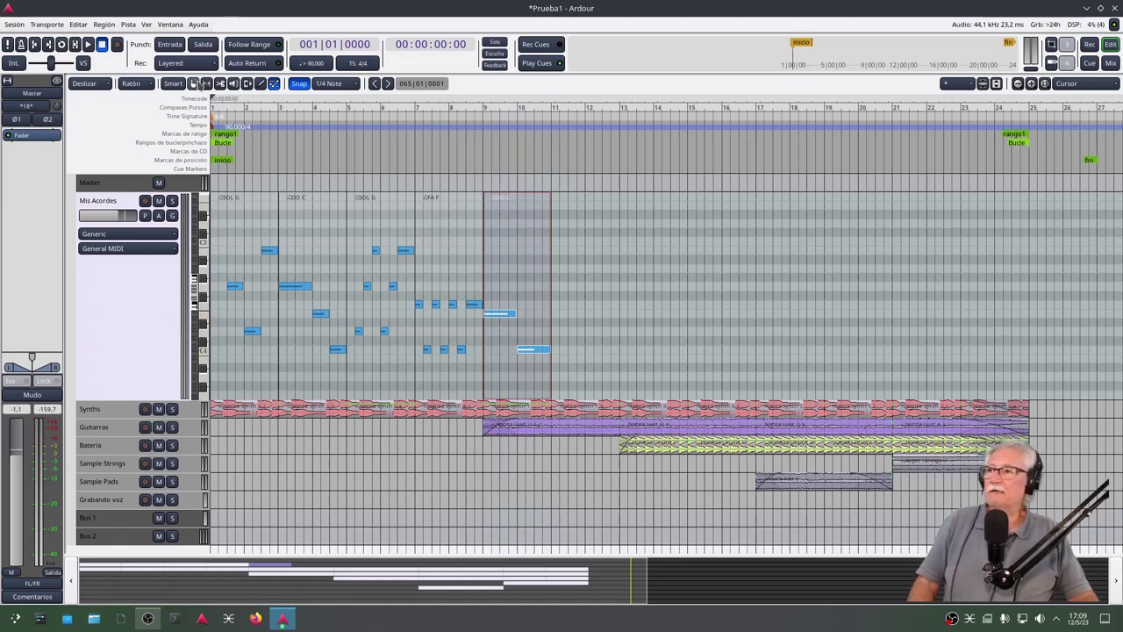
Step: Return to Grab mode, reduce the height of the Mis Acordes track and increase the heights of the Synths and Guitarras tracks
{"action": "left_click", "coordinate": [194, 85]}
{"action": "left_click_drag", "start_coordinate": [137, 393], "coordinate": [137, 226]}
{"action": "scroll", "coordinate": [367, 350], "scroll_direction": "up", "scroll_amount": 3}
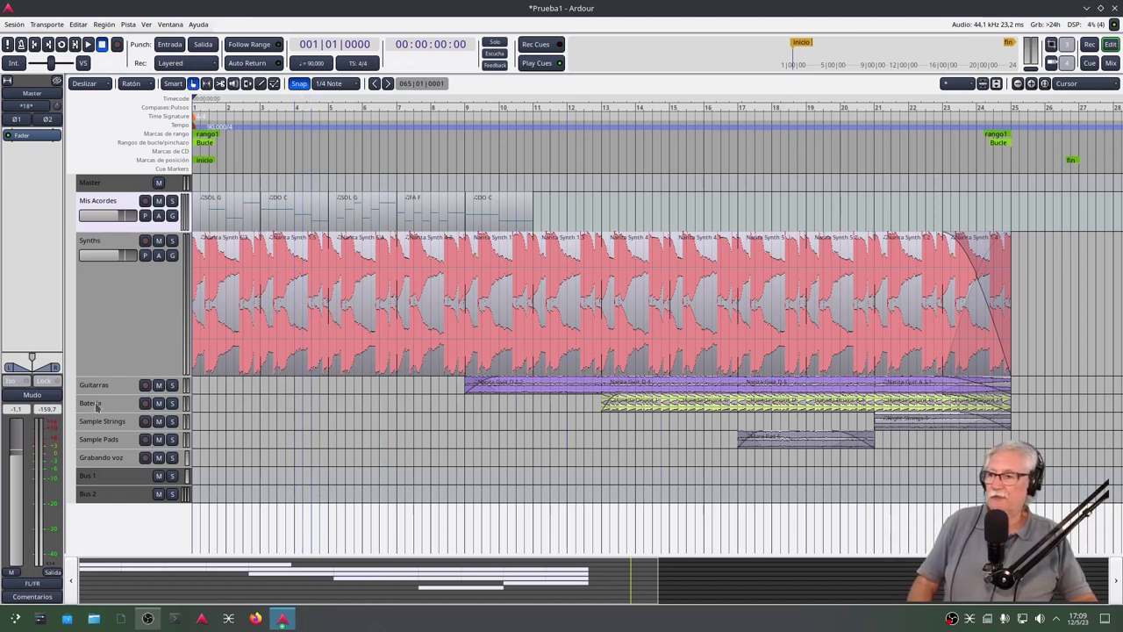
{"action": "left_click_drag", "start_coordinate": [112, 395], "coordinate": [111, 462]}
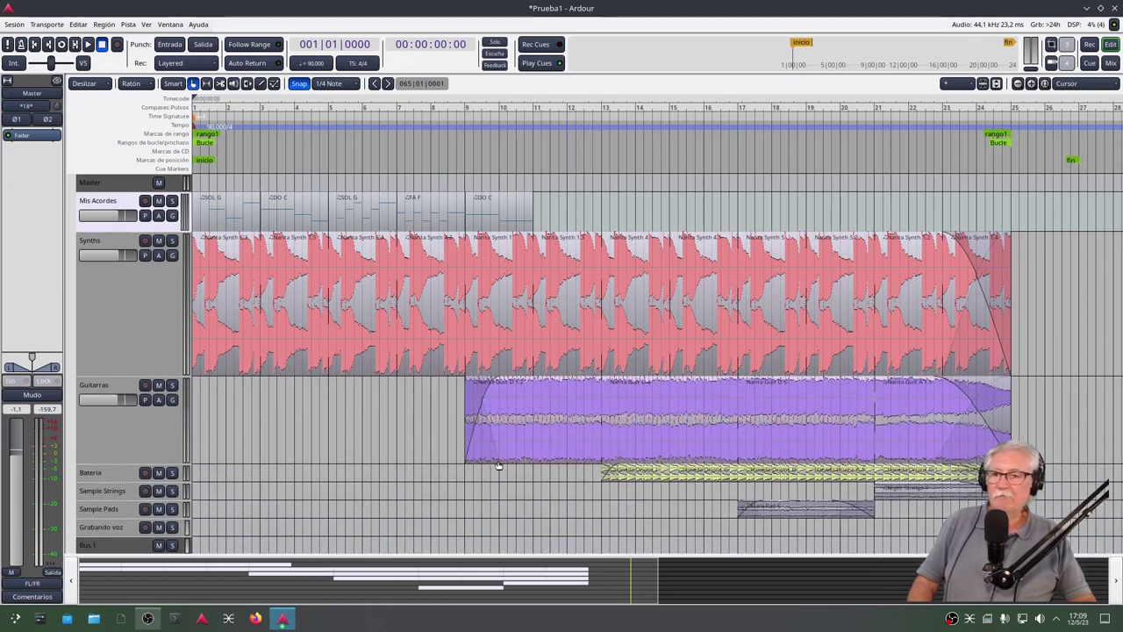
Step: Select the Guitarras, Synths, Batería and Sample Strings tracks in turn, ending on Guitarras, to examine their selection colors
{"action": "left_click", "coordinate": [139, 439]}
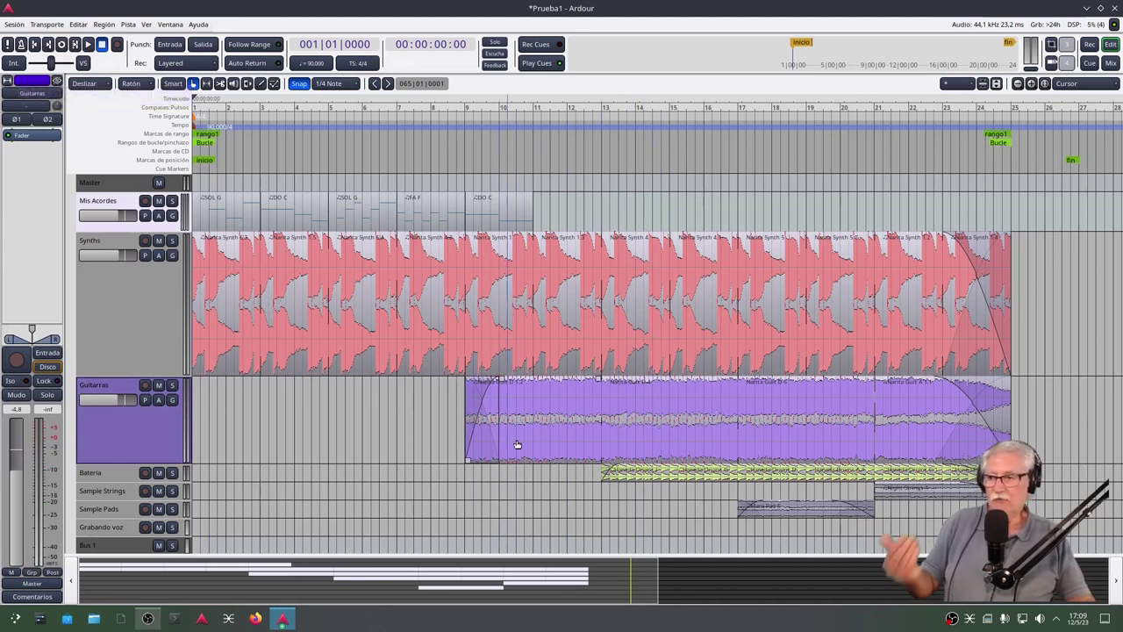
{"action": "left_click", "coordinate": [133, 342]}
{"action": "left_click", "coordinate": [144, 430]}
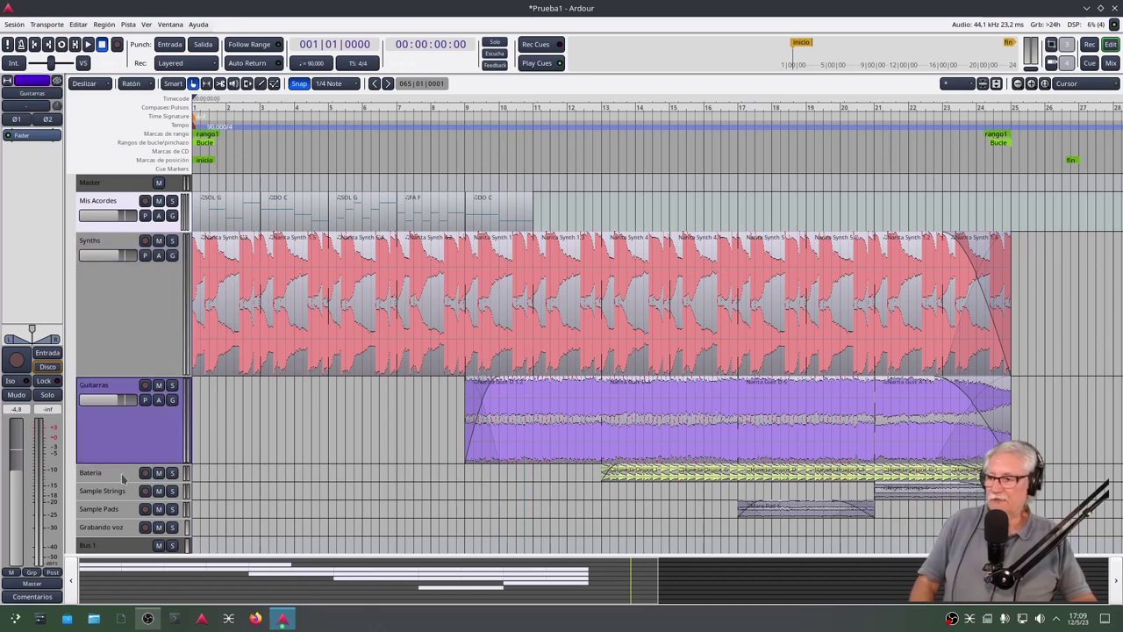
{"action": "left_click", "coordinate": [124, 481]}
{"action": "left_click", "coordinate": [125, 493]}
{"action": "scroll", "coordinate": [110, 443], "scroll_direction": "down", "scroll_amount": 1}
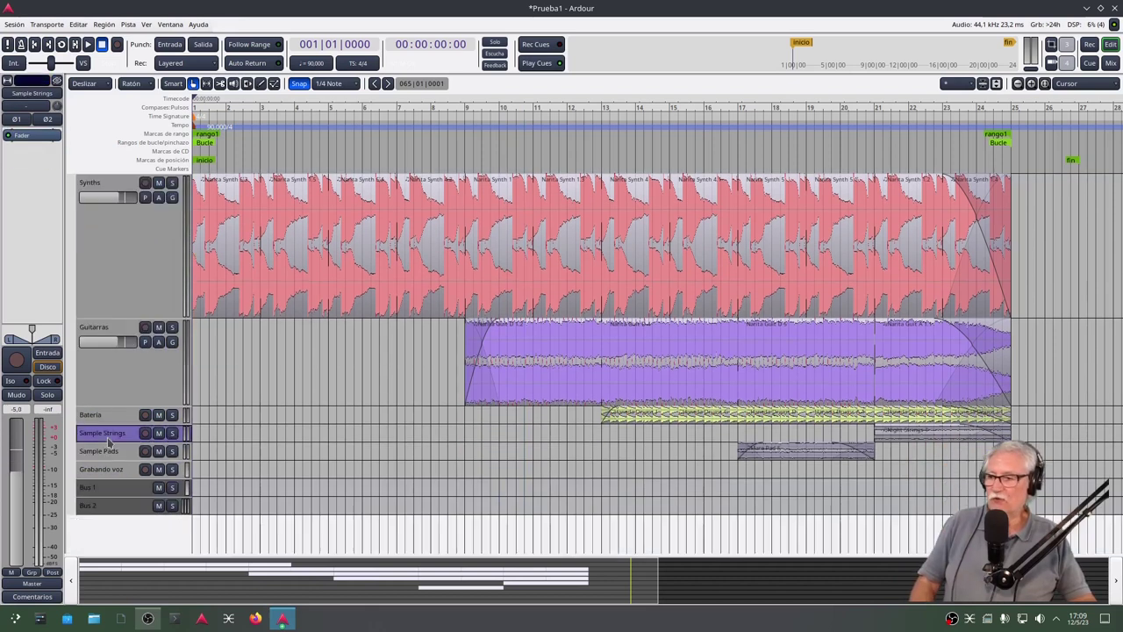
{"action": "left_click", "coordinate": [114, 494]}
{"action": "left_click", "coordinate": [123, 377]}
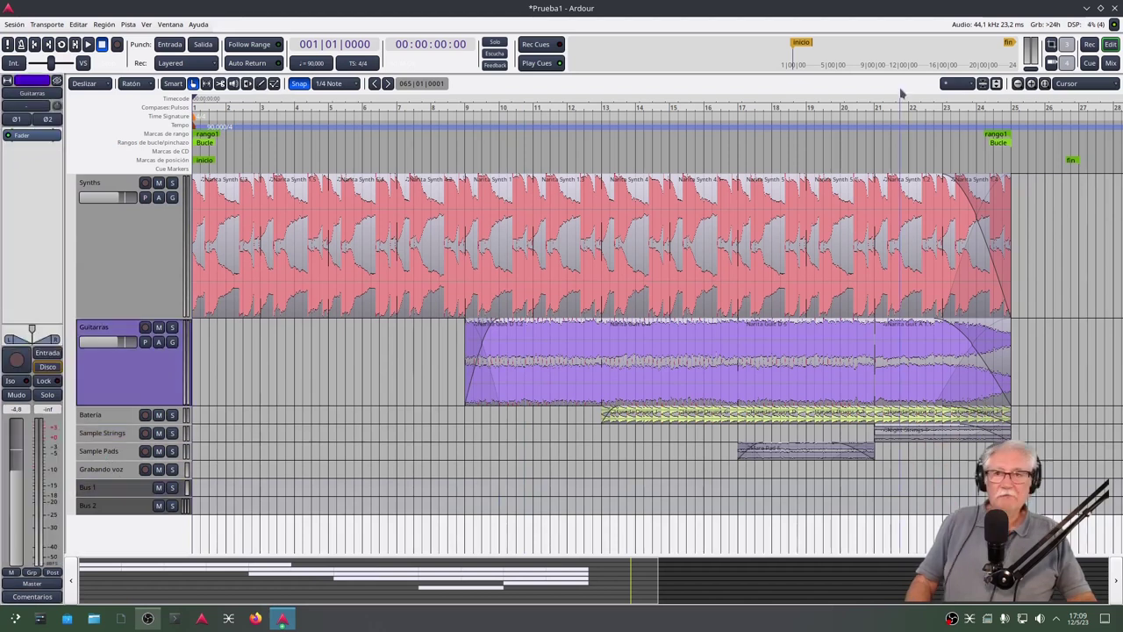
Step: Change the color theme to Caineville in the preferences and move the preferences window clear of the tracks
{"action": "left_click", "coordinate": [282, 618]}
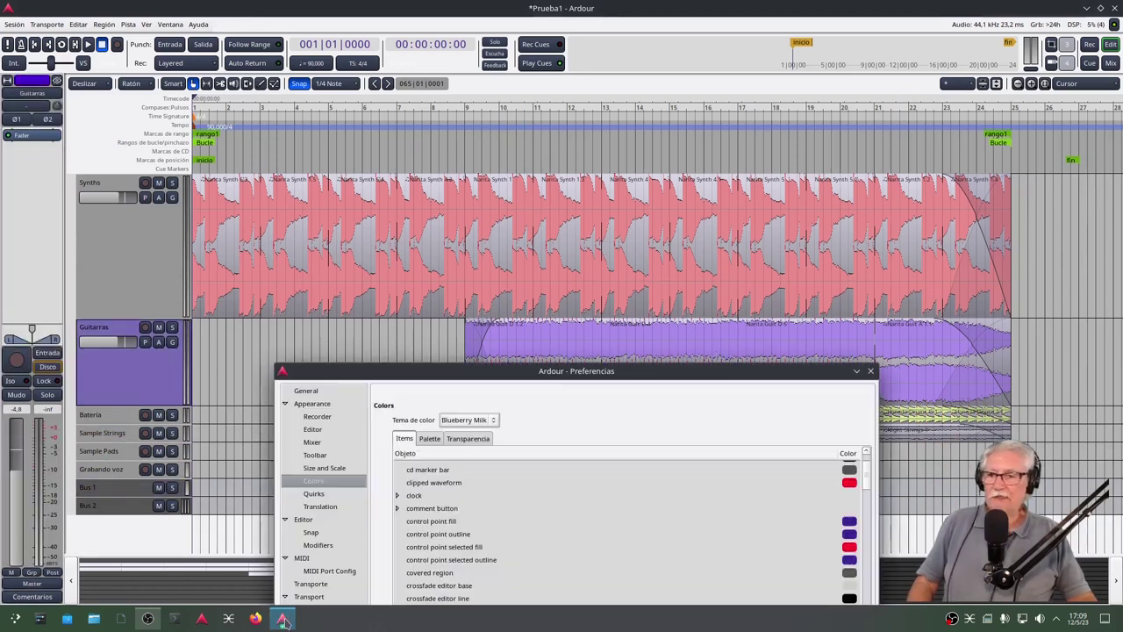
{"action": "left_click", "coordinate": [462, 424]}
{"action": "left_click", "coordinate": [463, 424]}
{"action": "left_click", "coordinate": [463, 423]}
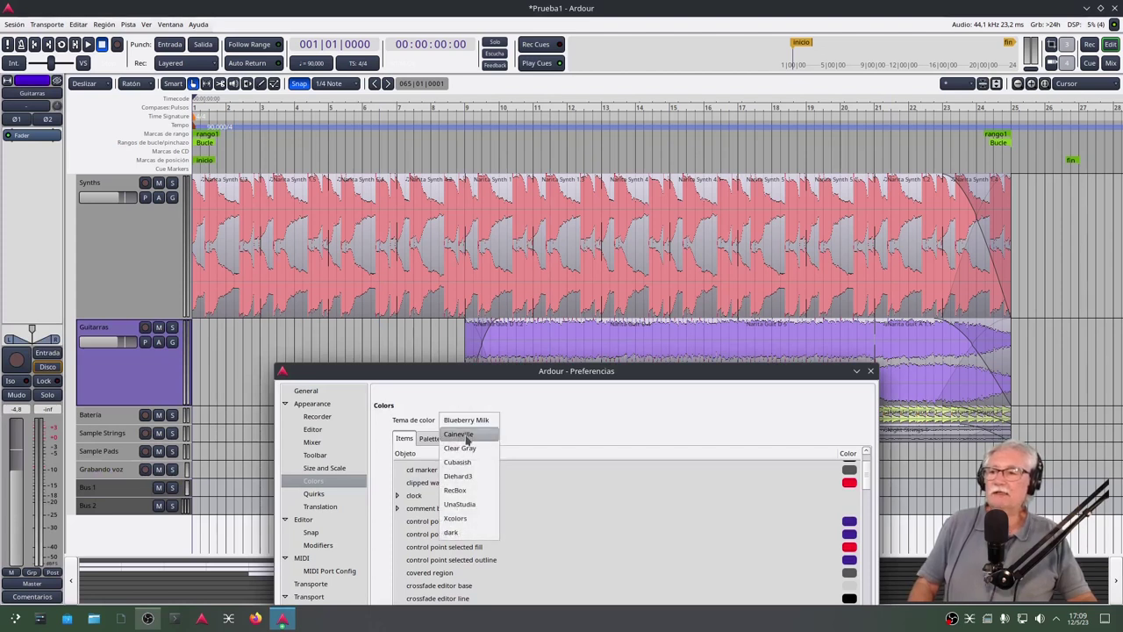
{"action": "left_click", "coordinate": [467, 436]}
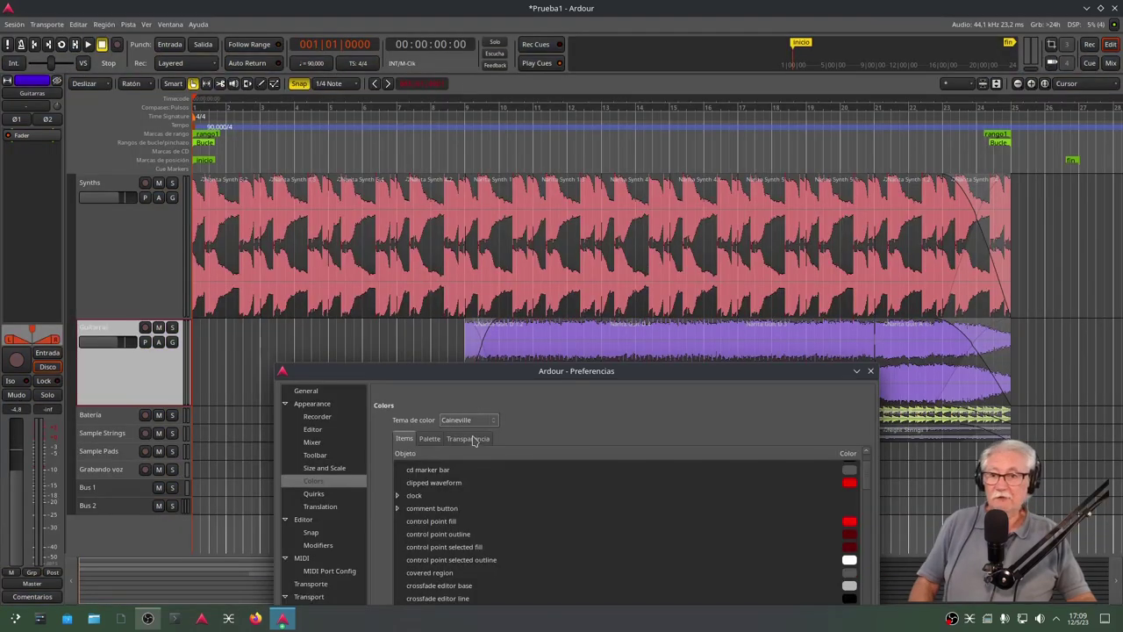
{"action": "left_click_drag", "start_coordinate": [458, 369], "coordinate": [513, 116]}
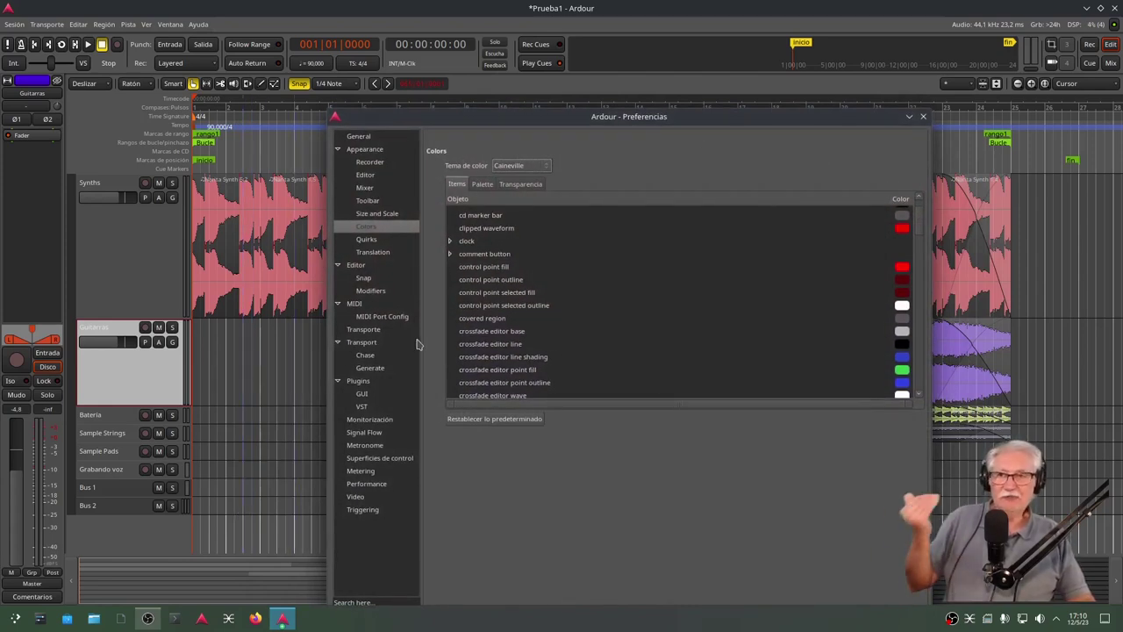
{"action": "key", "text": "alt+p"}
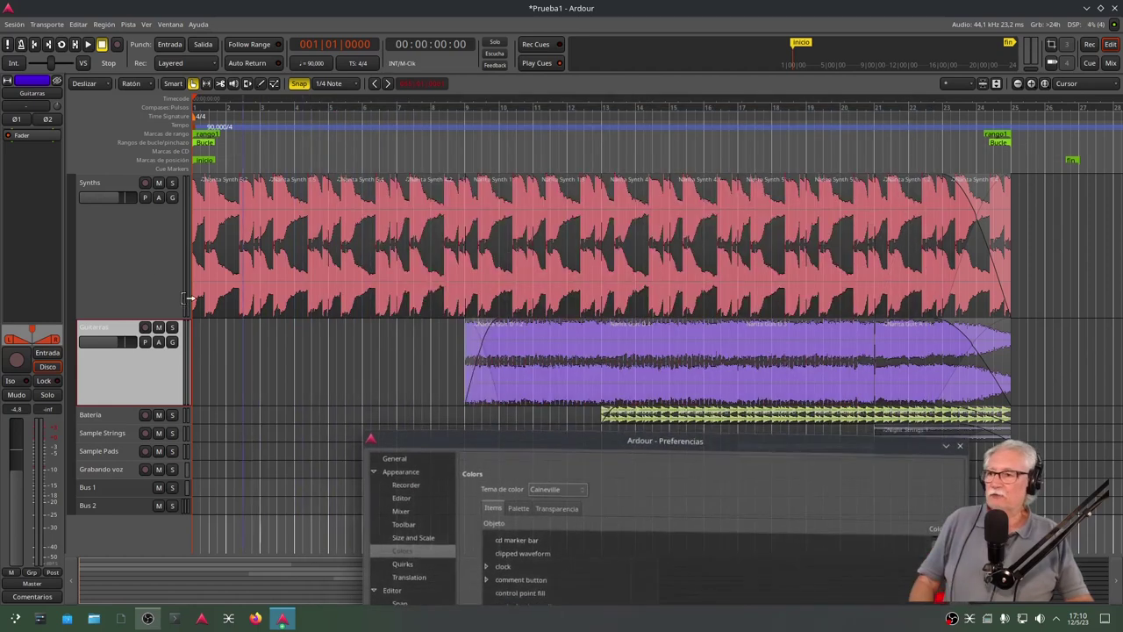
Step: Increase the height of the Mis Acordes track and select the notes of its last DO C region in internal edit mode
{"action": "scroll", "coordinate": [132, 307], "scroll_direction": "up", "scroll_amount": 2}
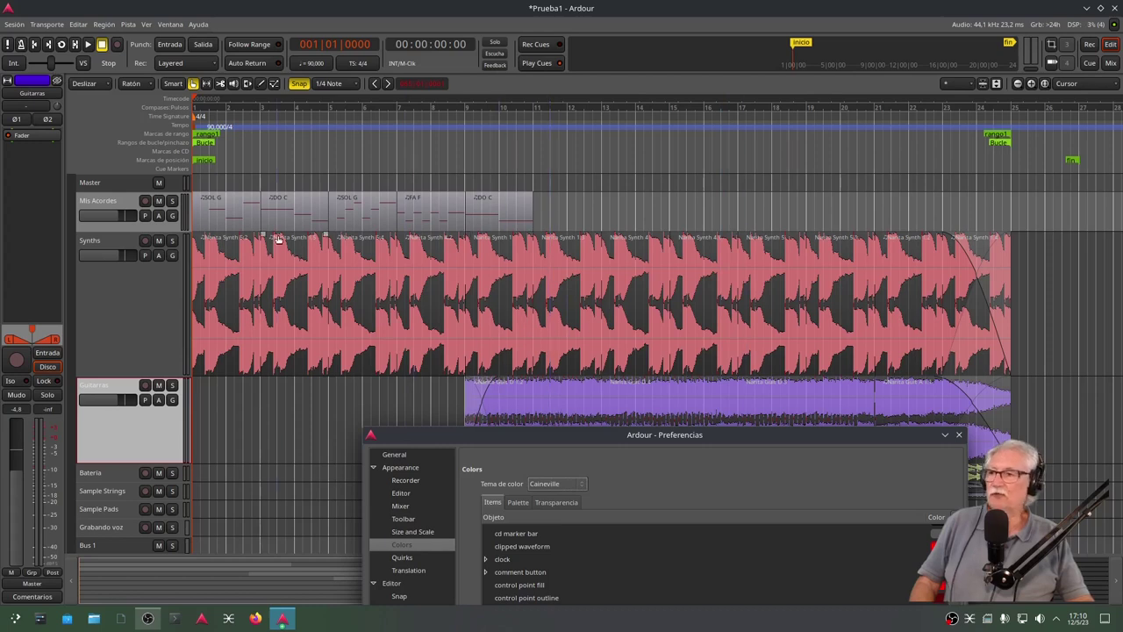
{"action": "left_click_drag", "start_coordinate": [119, 230], "coordinate": [119, 409]}
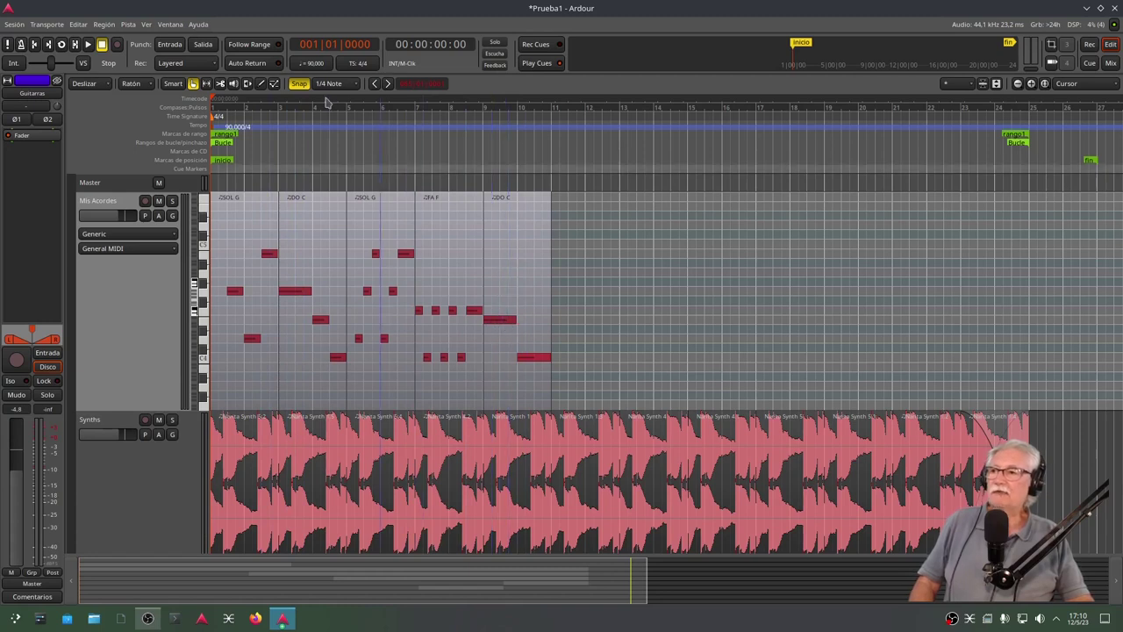
{"action": "left_click", "coordinate": [275, 83]}
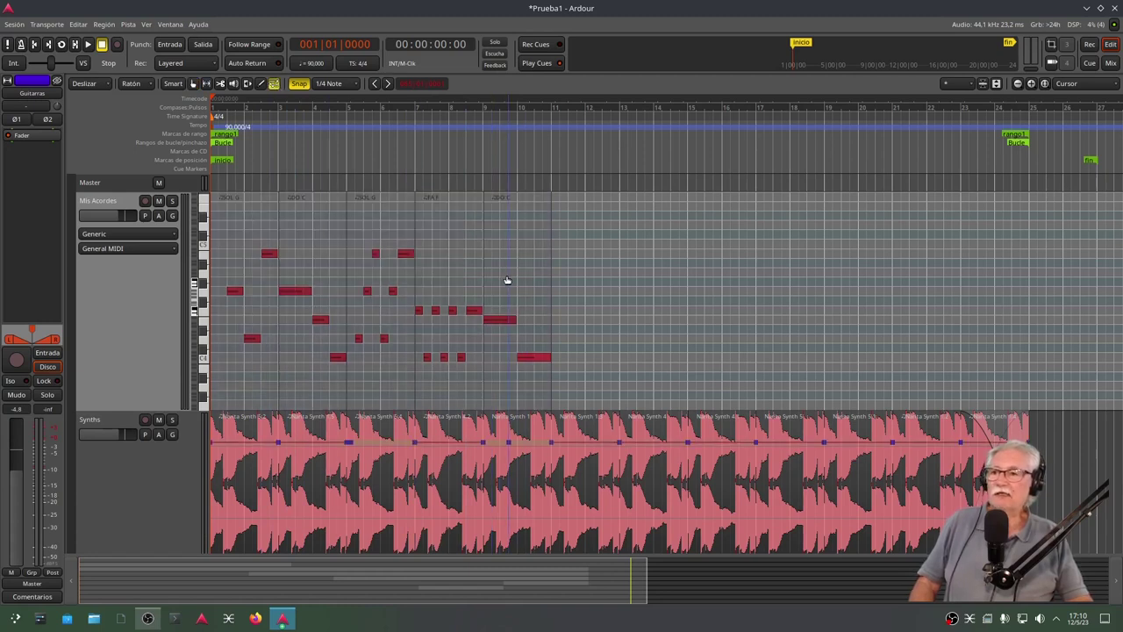
{"action": "left_click", "coordinate": [489, 279]}
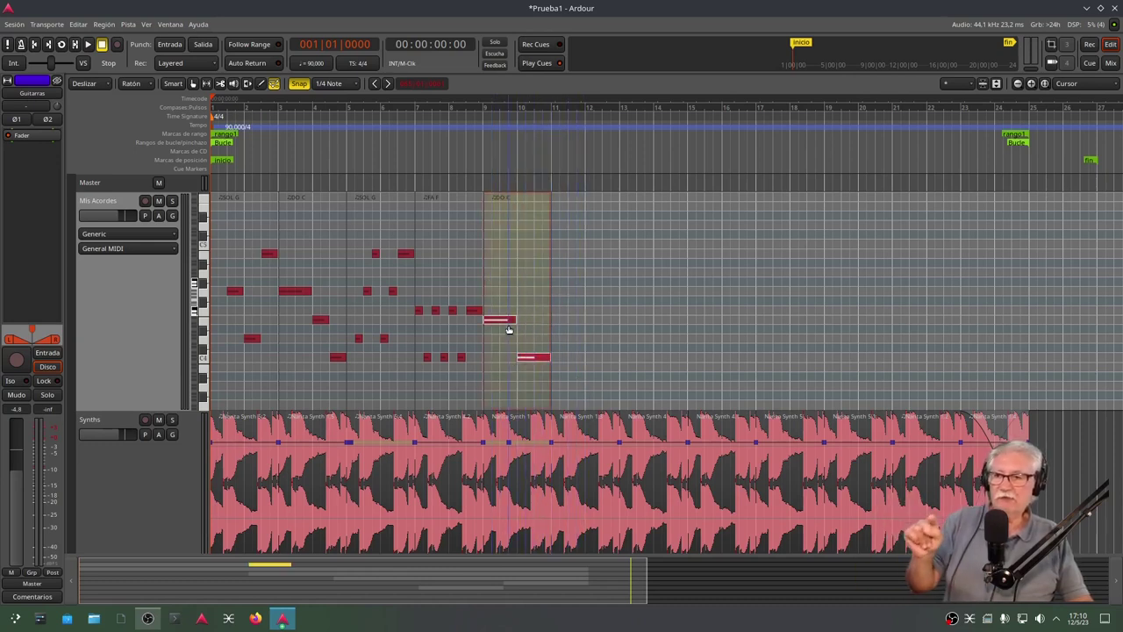
Step: Switch to Grab mode with Smart mode on, and reduce the heights of the Mis Acordes, Synths and Guitarras tracks
{"action": "left_click", "coordinate": [193, 83]}
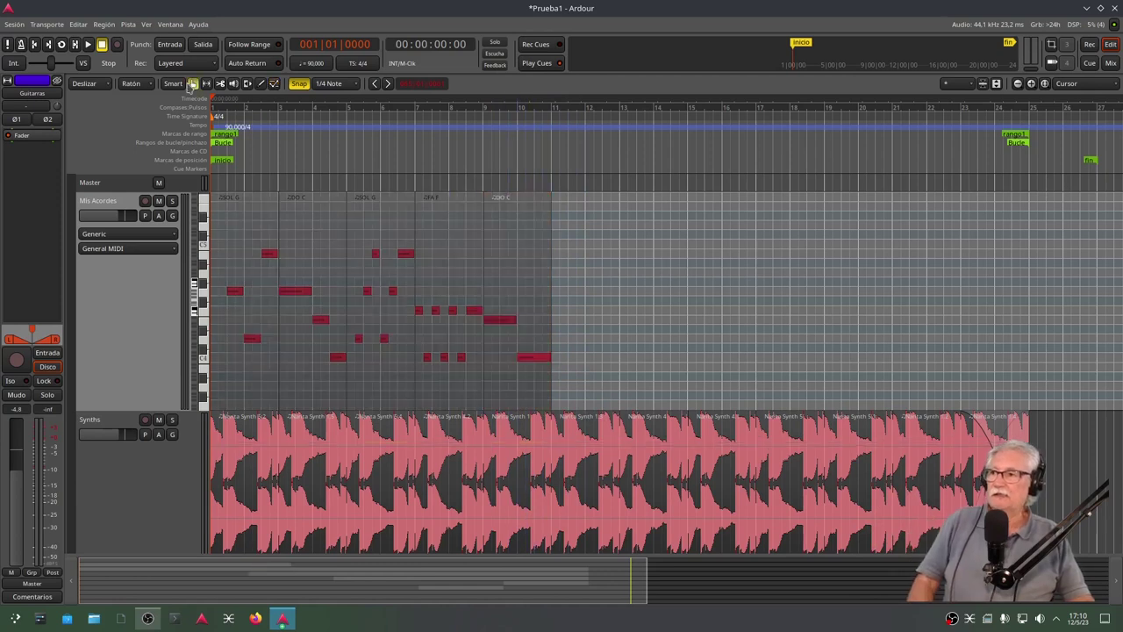
{"action": "left_click", "coordinate": [173, 83]}
{"action": "left_click_drag", "start_coordinate": [540, 401], "coordinate": [528, 422]}
{"action": "key", "text": "f"}
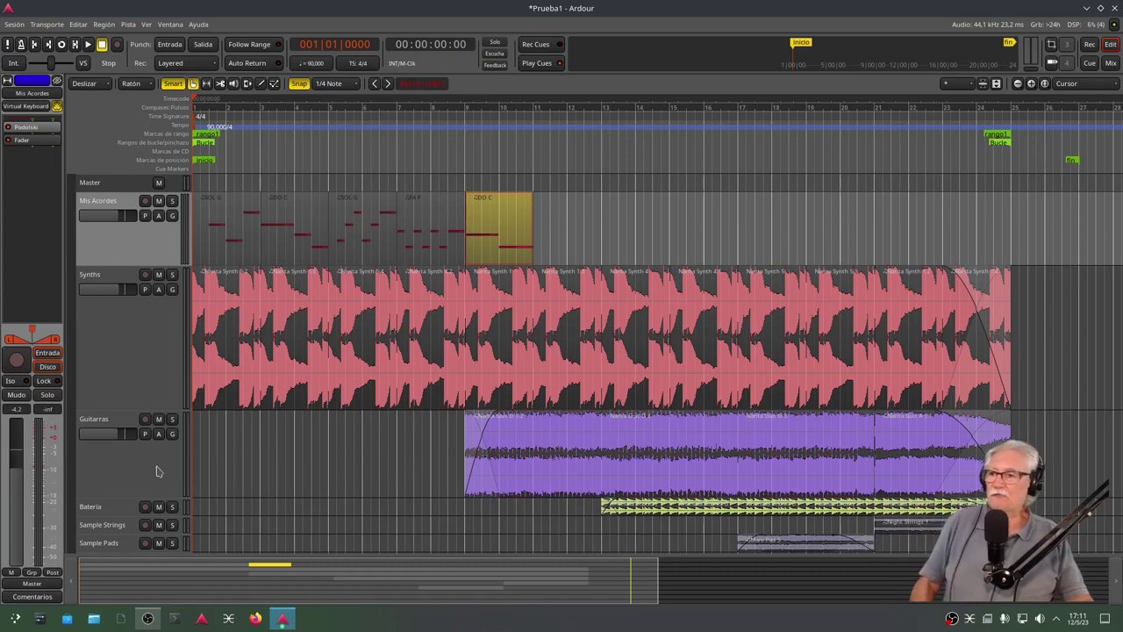
{"action": "left_click_drag", "start_coordinate": [126, 406], "coordinate": [124, 360]}
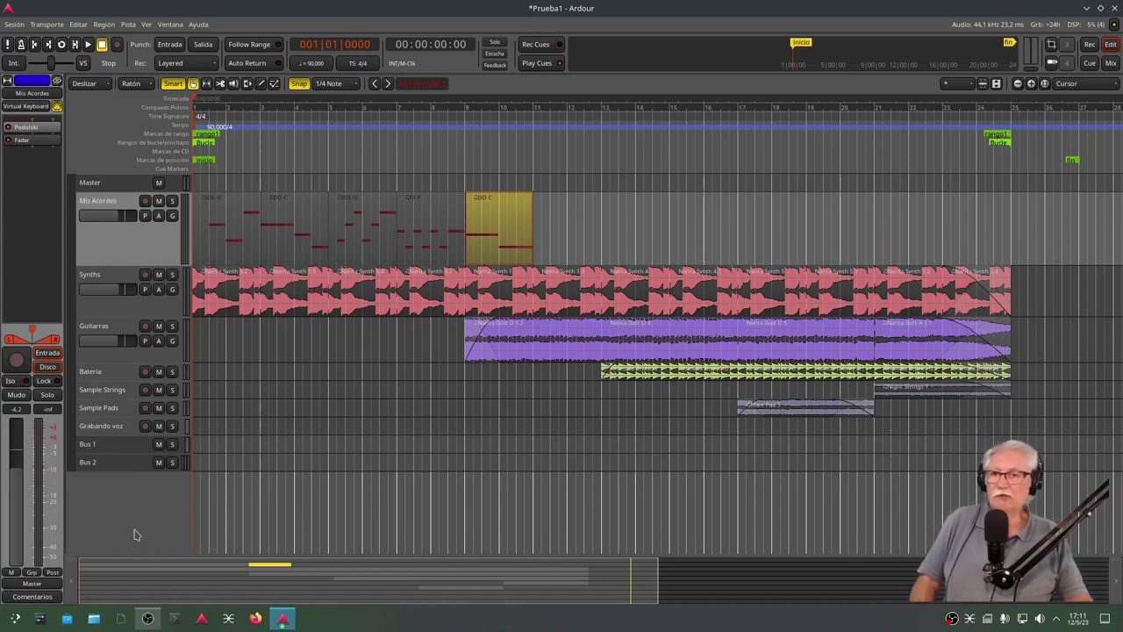
Step: Change the color theme to Clear Gray and select the Synths and Guitarras tracks to examine their selection color
{"action": "left_click", "coordinate": [282, 620]}
{"action": "left_click", "coordinate": [553, 490]}
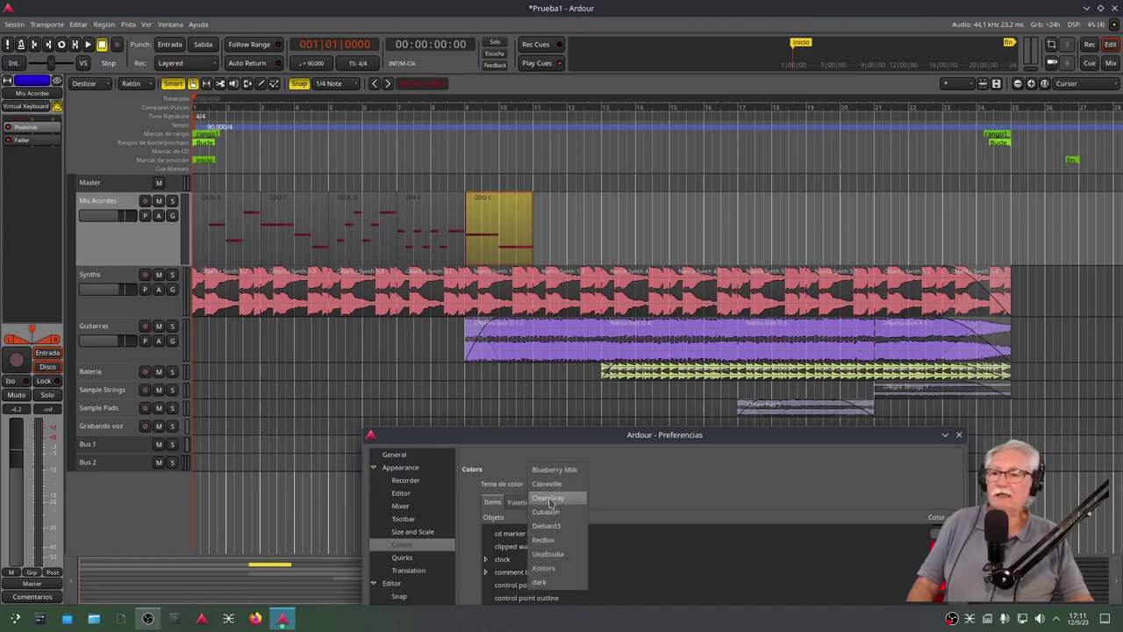
{"action": "left_click", "coordinate": [544, 497]}
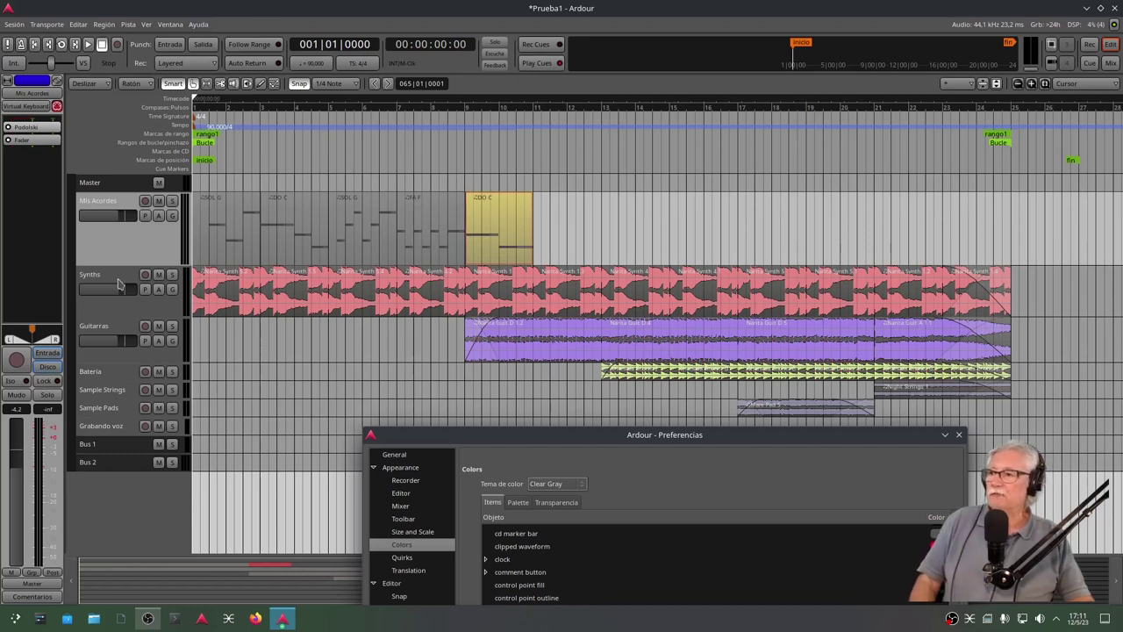
{"action": "left_click", "coordinate": [122, 251]}
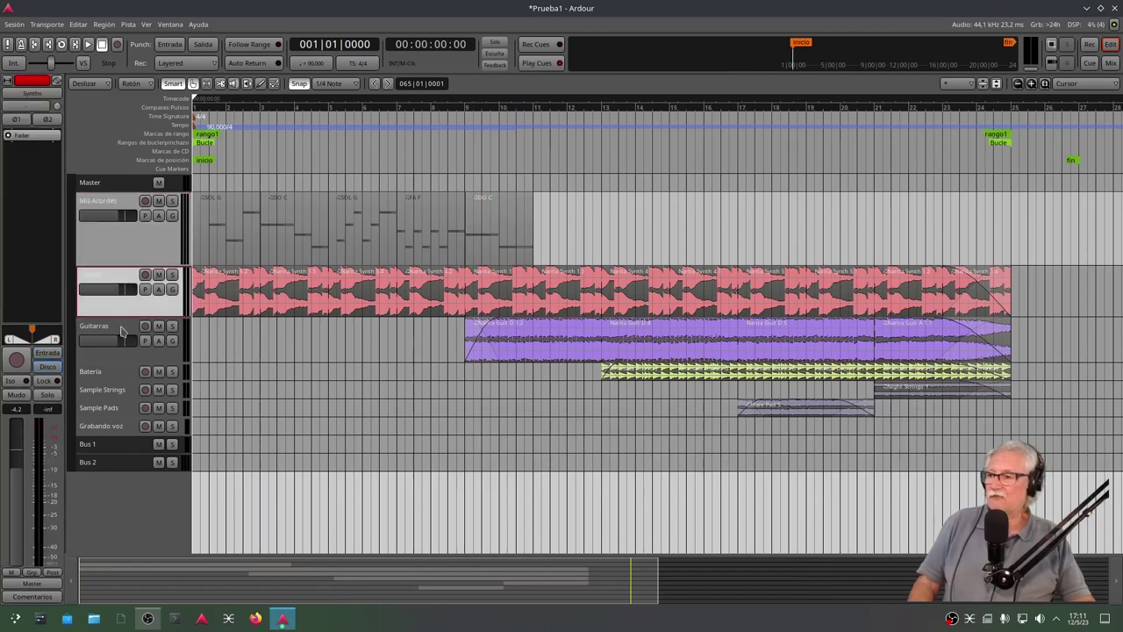
{"action": "left_click", "coordinate": [130, 351]}
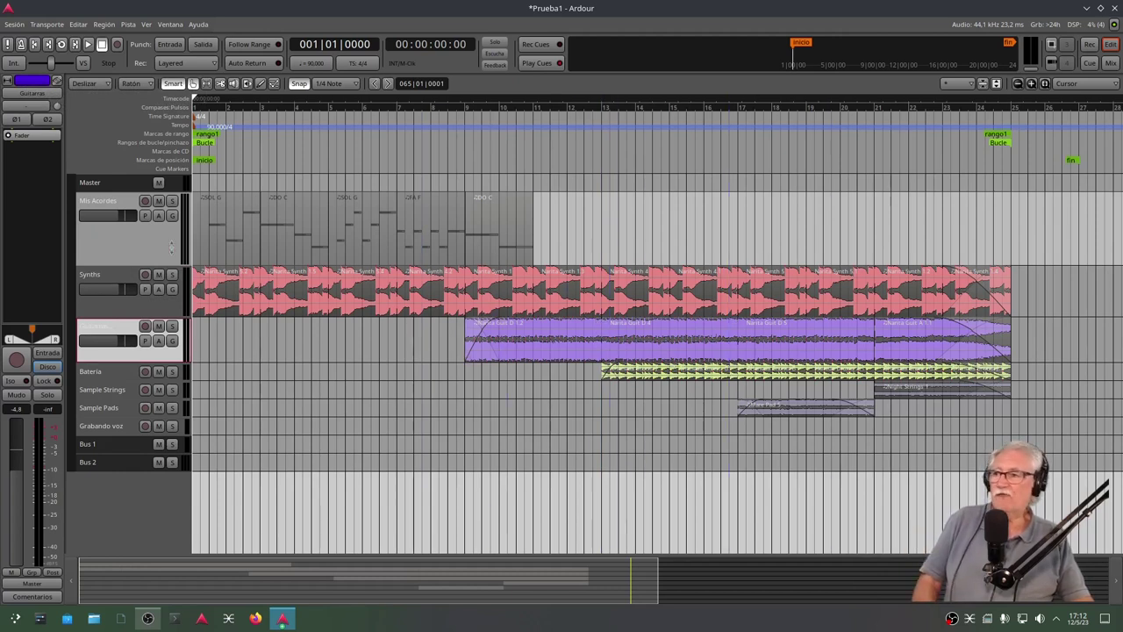
Step: Increase the height of the Mis Acordes track and select its regions one by one, from the last DO C back to the DO C at bar 3
{"action": "left_click_drag", "start_coordinate": [132, 261], "coordinate": [443, 330]}
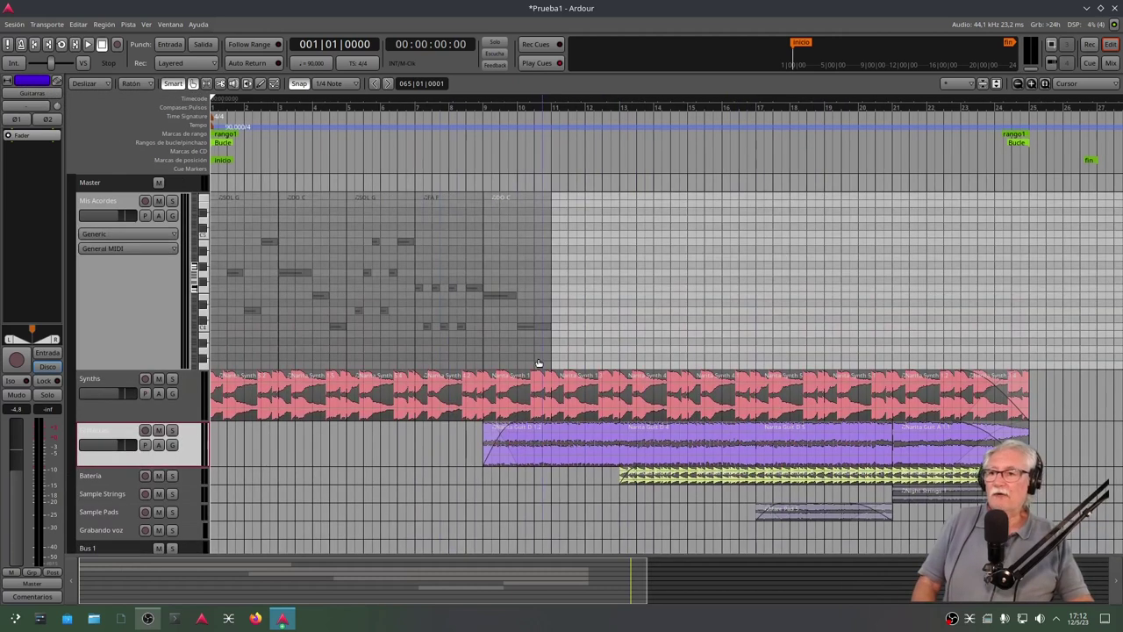
{"action": "left_click_drag", "start_coordinate": [512, 355], "coordinate": [572, 354]}
{"action": "mouse_move", "coordinate": [456, 355]}
{"action": "left_mouse_down"}
{"action": "mouse_move", "coordinate": [483, 359]}
{"action": "mouse_move", "coordinate": [454, 359]}
{"action": "left_mouse_up"}
{"action": "left_click_drag", "start_coordinate": [580, 358], "coordinate": [519, 362]}
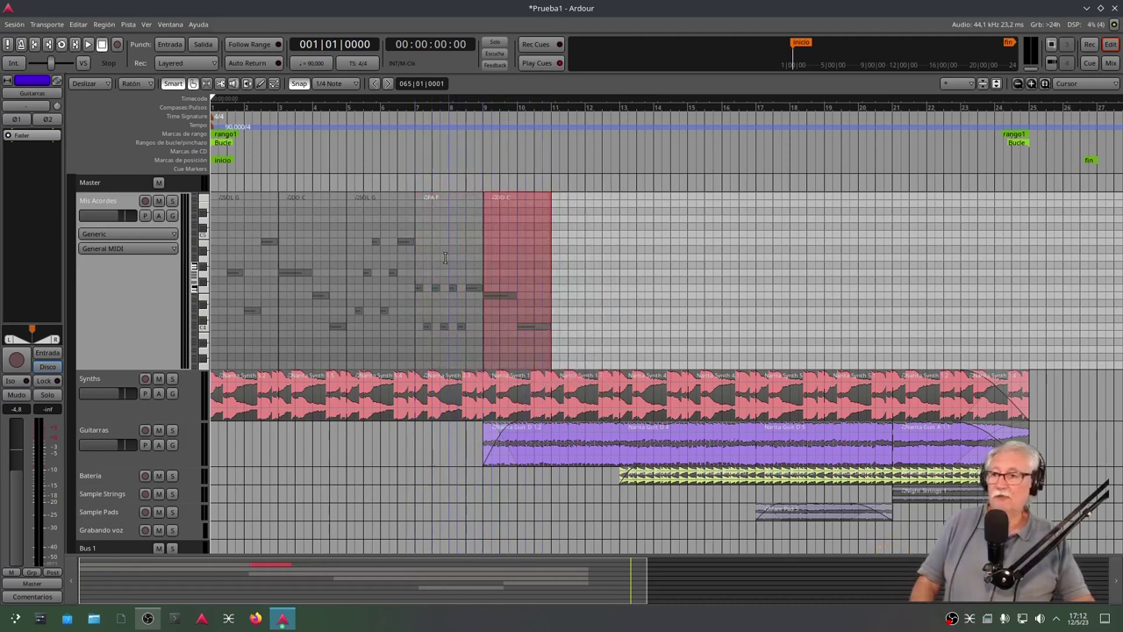
{"action": "left_click", "coordinate": [432, 349]}
{"action": "left_click", "coordinate": [387, 347]}
{"action": "left_click", "coordinate": [325, 355]}
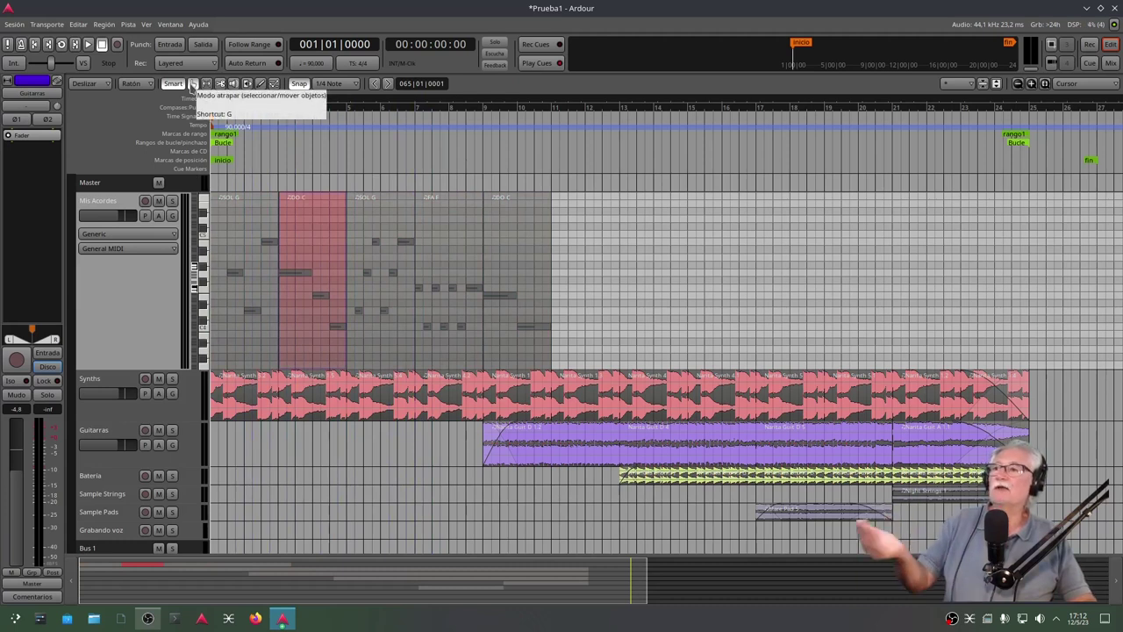
Step: Select the notes of the last DO C region in internal edit mode and reduce the height of the Mis Acordes track
{"action": "left_click", "coordinate": [274, 85]}
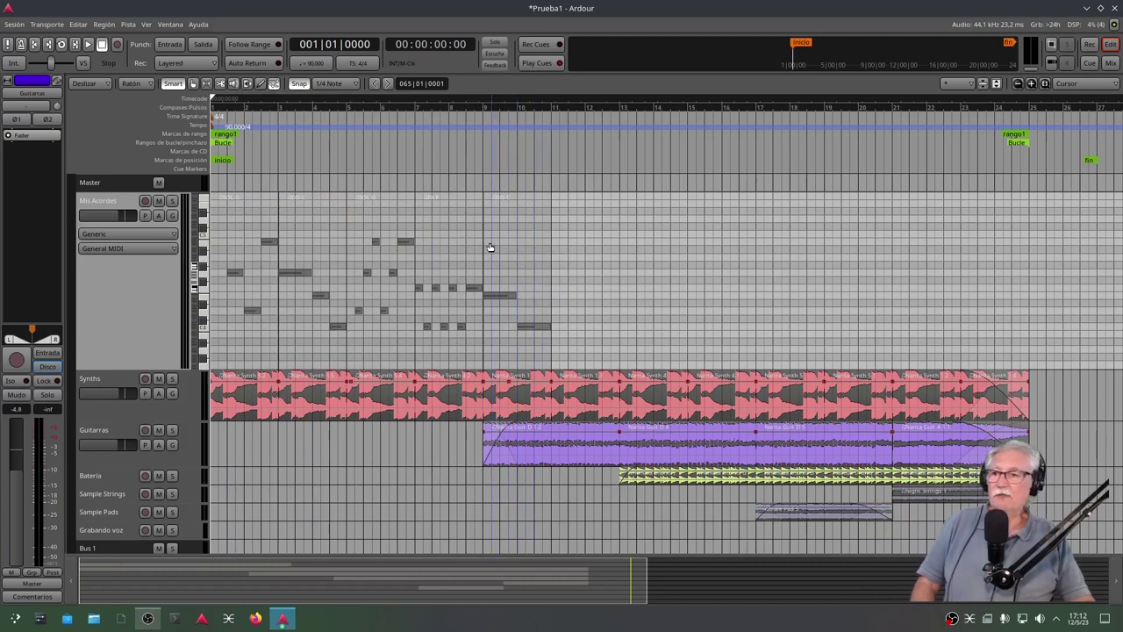
{"action": "left_click_drag", "start_coordinate": [490, 248], "coordinate": [548, 355]}
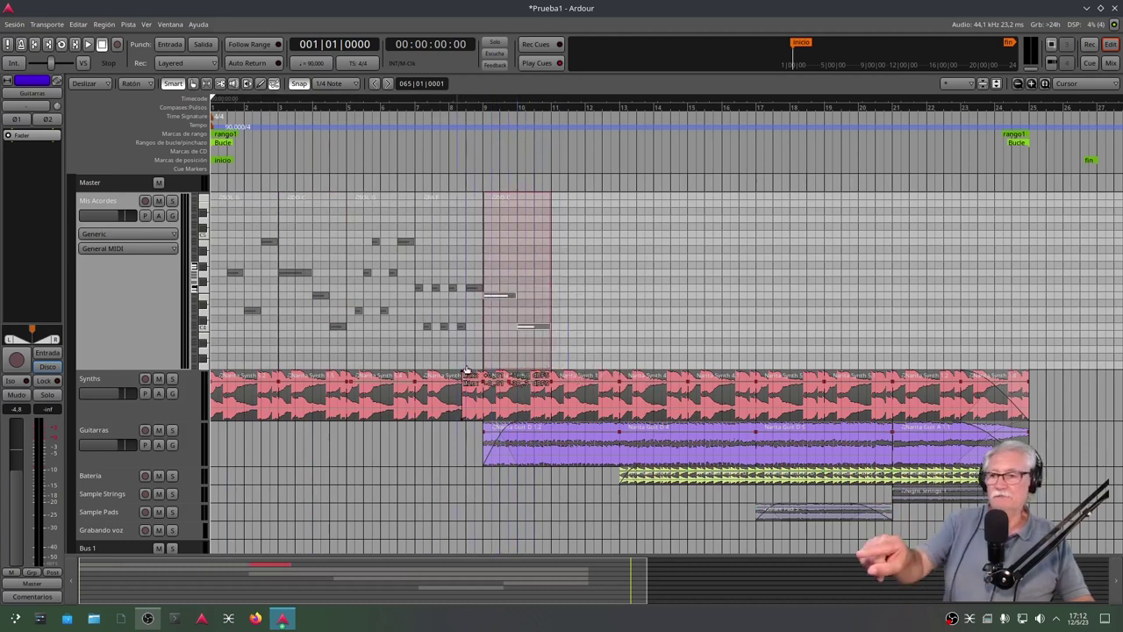
{"action": "left_click_drag", "start_coordinate": [313, 562], "coordinate": [313, 579]}
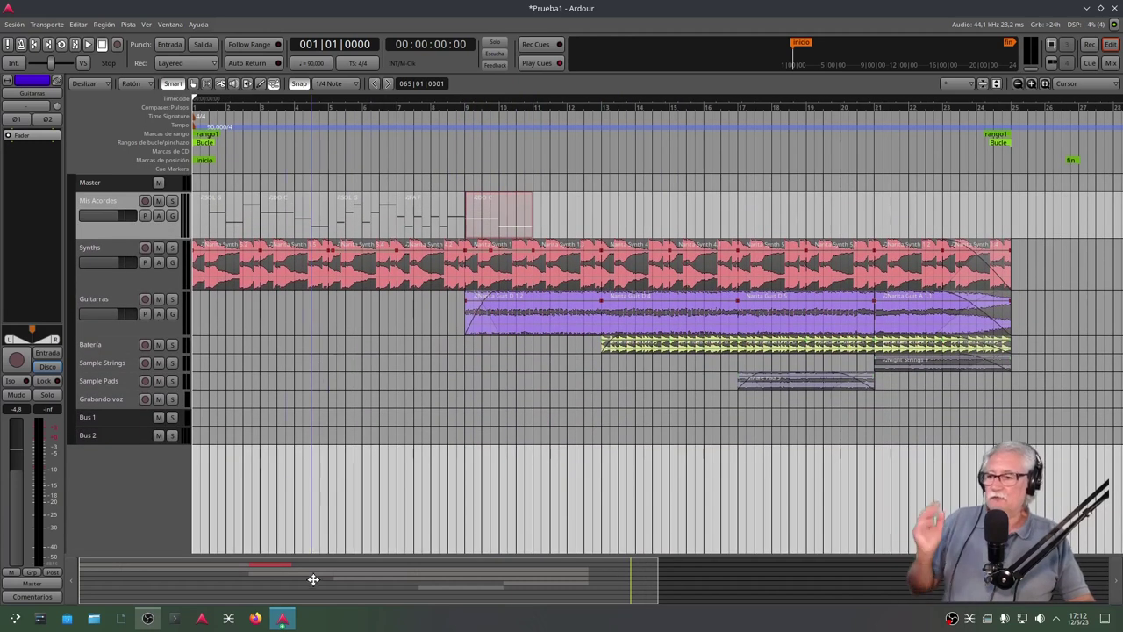
Step: Change the color theme to Cubasish and select the Synths track to examine its selection color
{"action": "left_click", "coordinate": [285, 618]}
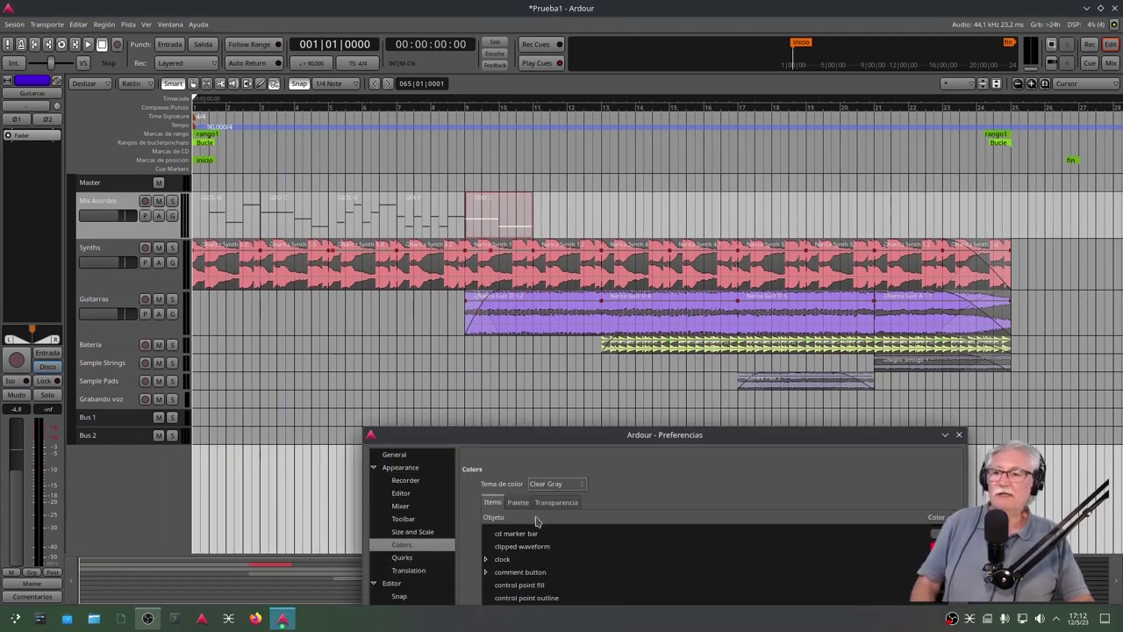
{"action": "left_click", "coordinate": [553, 485]}
{"action": "left_click", "coordinate": [553, 485]}
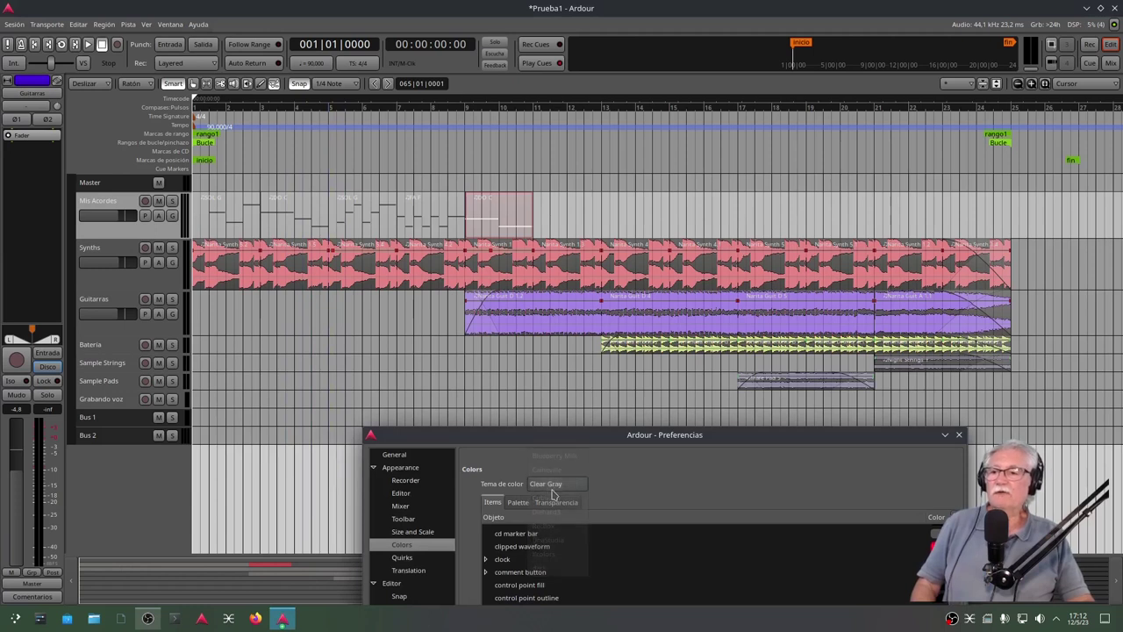
{"action": "left_click", "coordinate": [553, 485]}
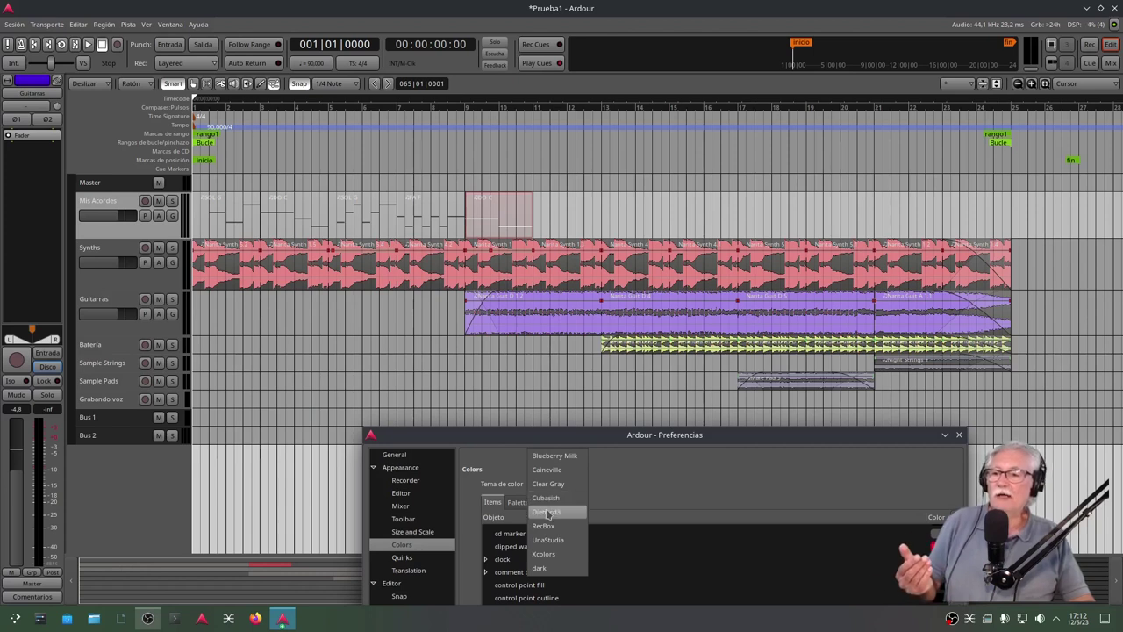
{"action": "left_click", "coordinate": [545, 498]}
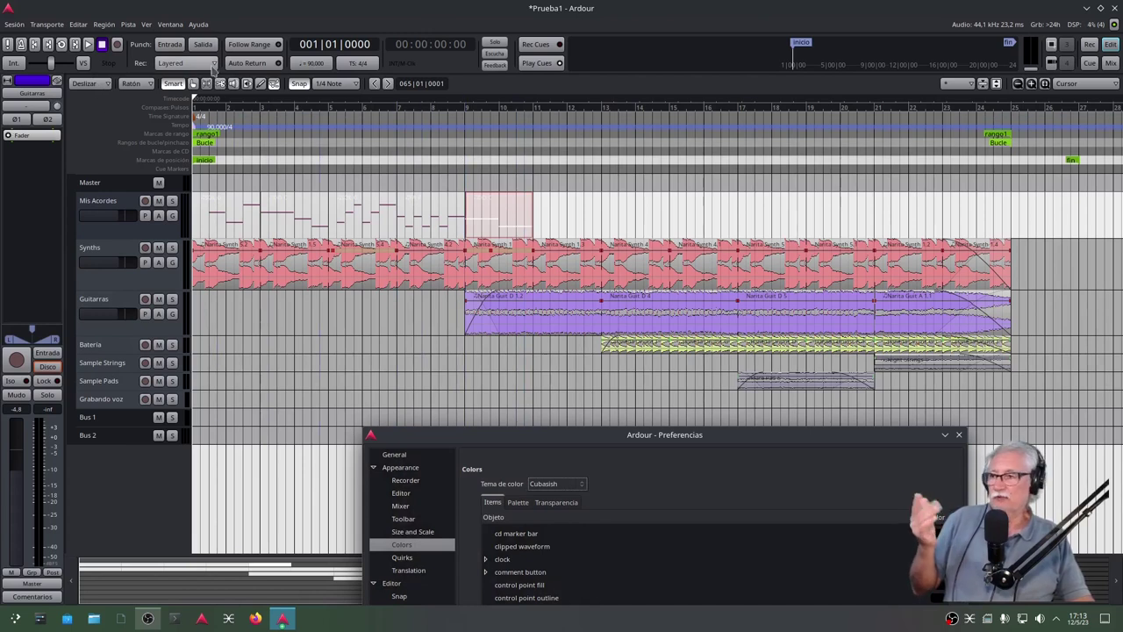
{"action": "left_click", "coordinate": [123, 281]}
{"action": "left_click", "coordinate": [123, 282]}
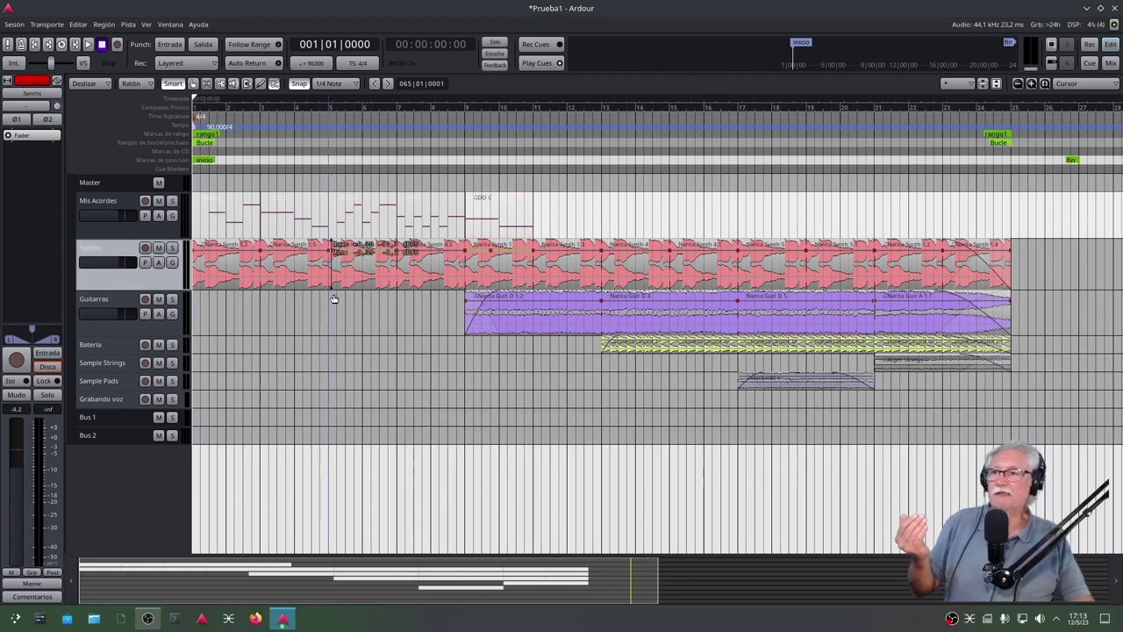
Step: Increase the height of the Mis Acordes track, and select the last DO C region's notes and the region itself
{"action": "left_click_drag", "start_coordinate": [139, 230], "coordinate": [373, 490]}
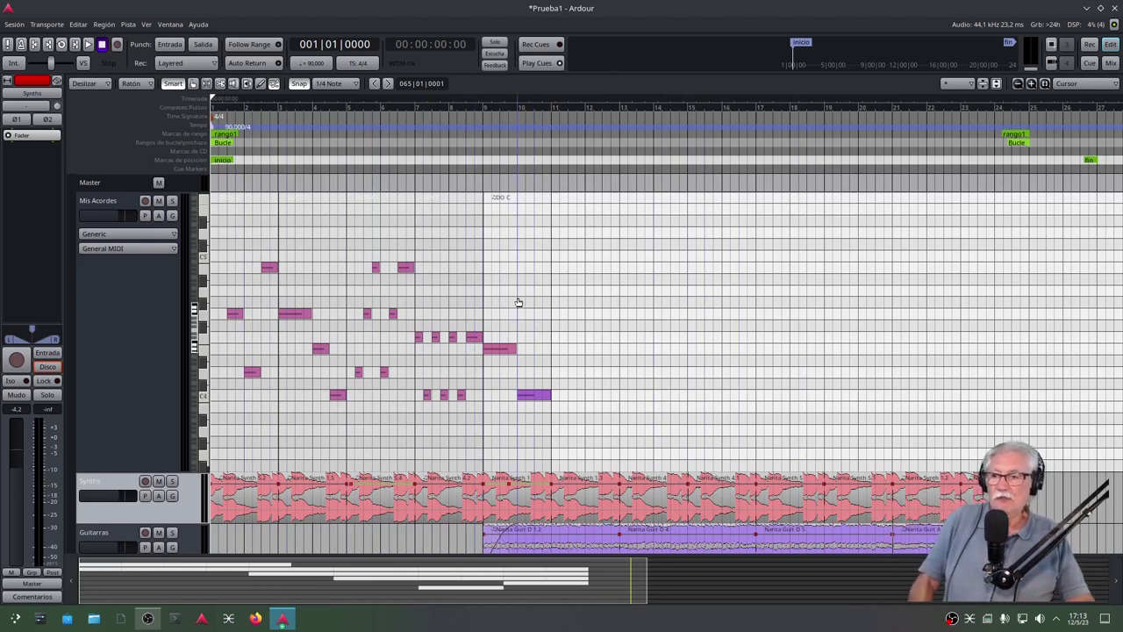
{"action": "left_click_drag", "start_coordinate": [486, 316], "coordinate": [537, 413]}
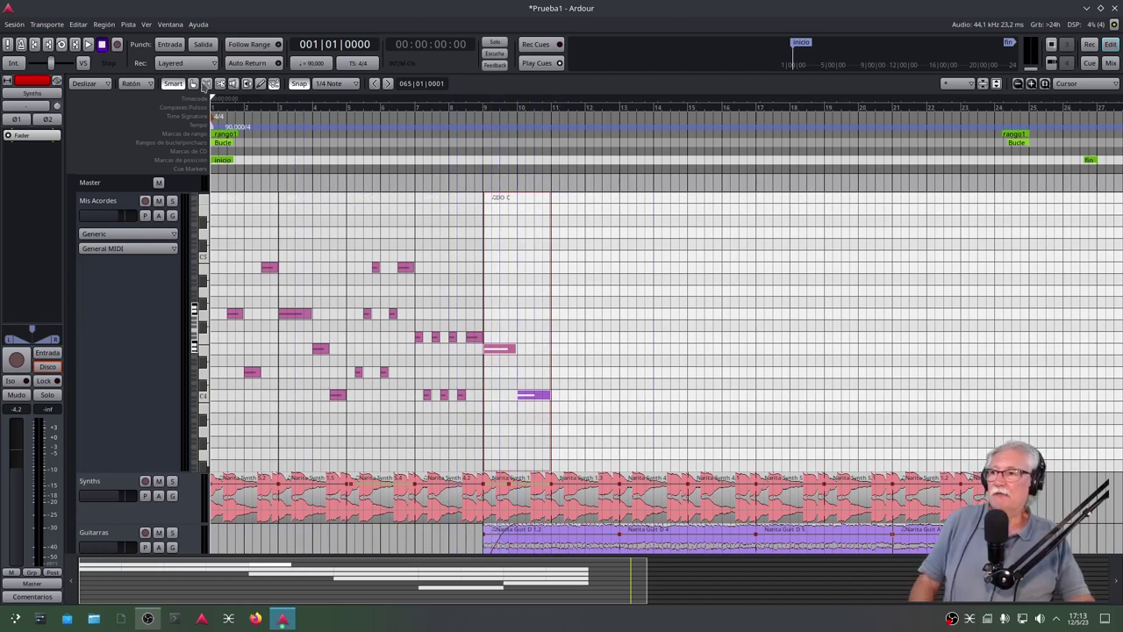
{"action": "left_click", "coordinate": [535, 225]}
{"action": "left_click", "coordinate": [534, 354]}
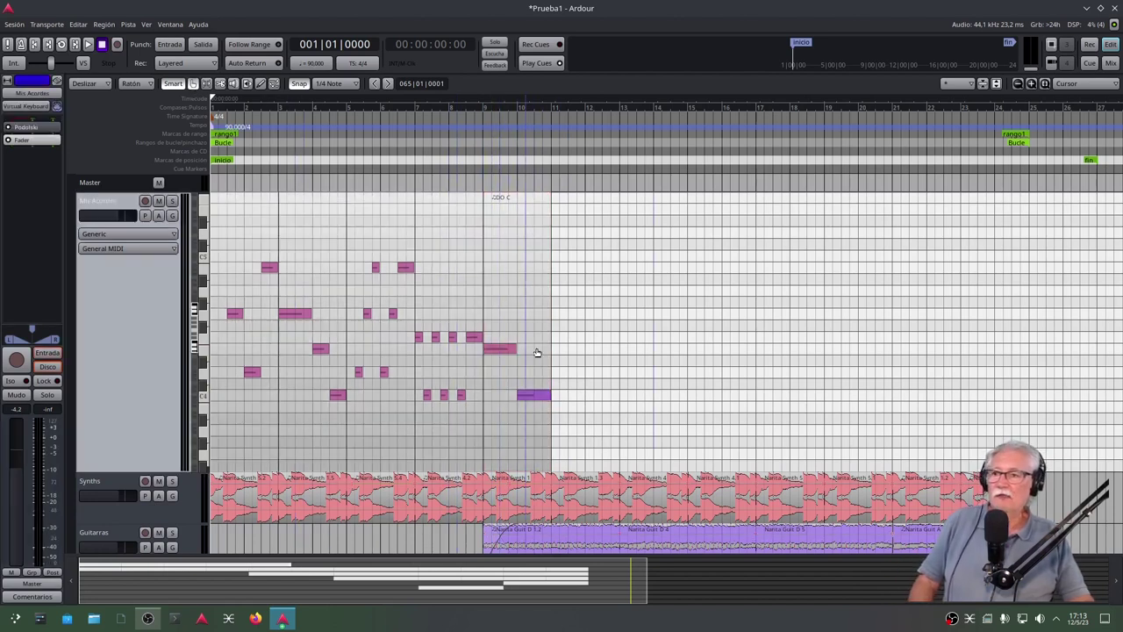
Step: Move the last DO C region to about bar 11.5 and back to bar 9, and reduce the Mis Acordes track's height
{"action": "left_click_drag", "start_coordinate": [511, 466], "coordinate": [594, 395]}
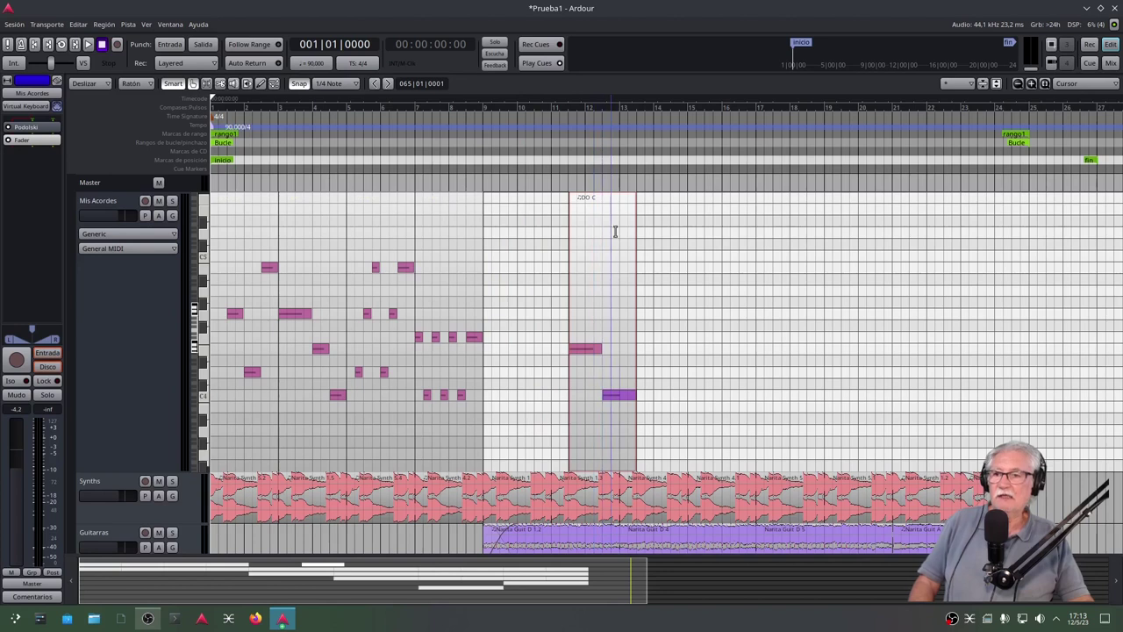
{"action": "left_click_drag", "start_coordinate": [604, 439], "coordinate": [518, 443]}
{"action": "left_click_drag", "start_coordinate": [136, 465], "coordinate": [136, 261]}
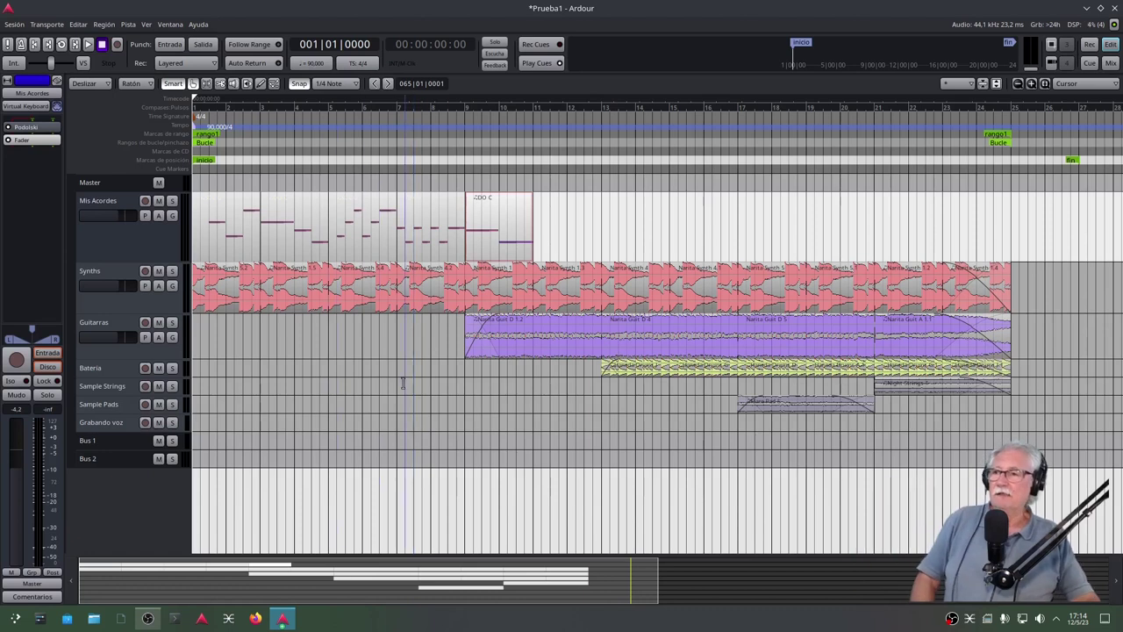
Step: Change the color theme to Diehard3 and move the Preferences window lower to uncover the tracks
{"action": "left_click", "coordinate": [289, 622]}
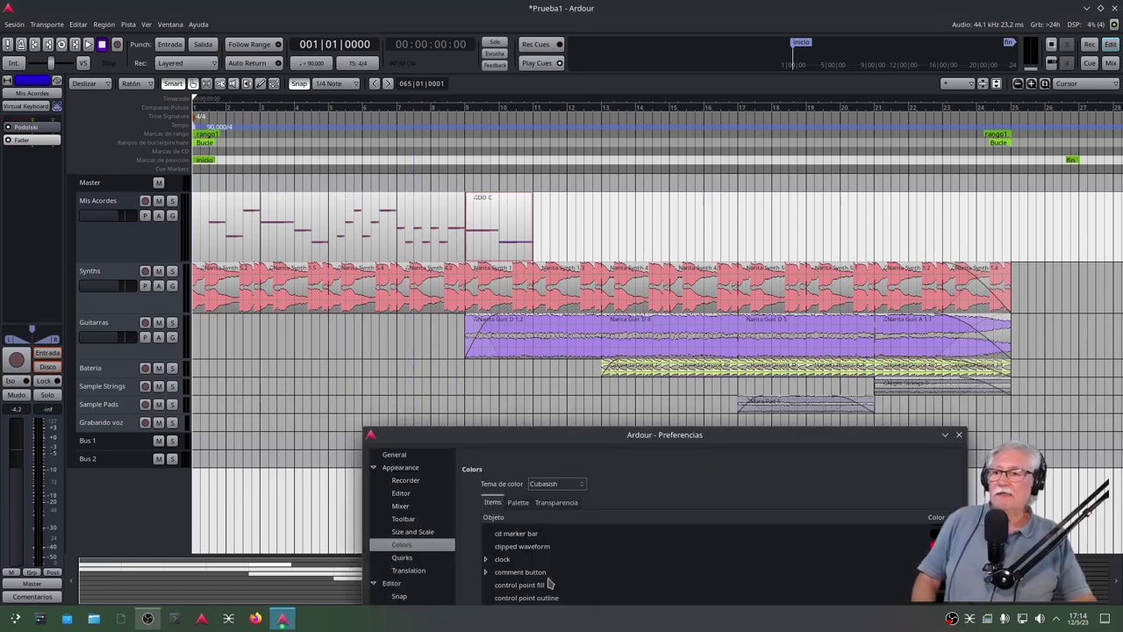
{"action": "left_click", "coordinate": [554, 484]}
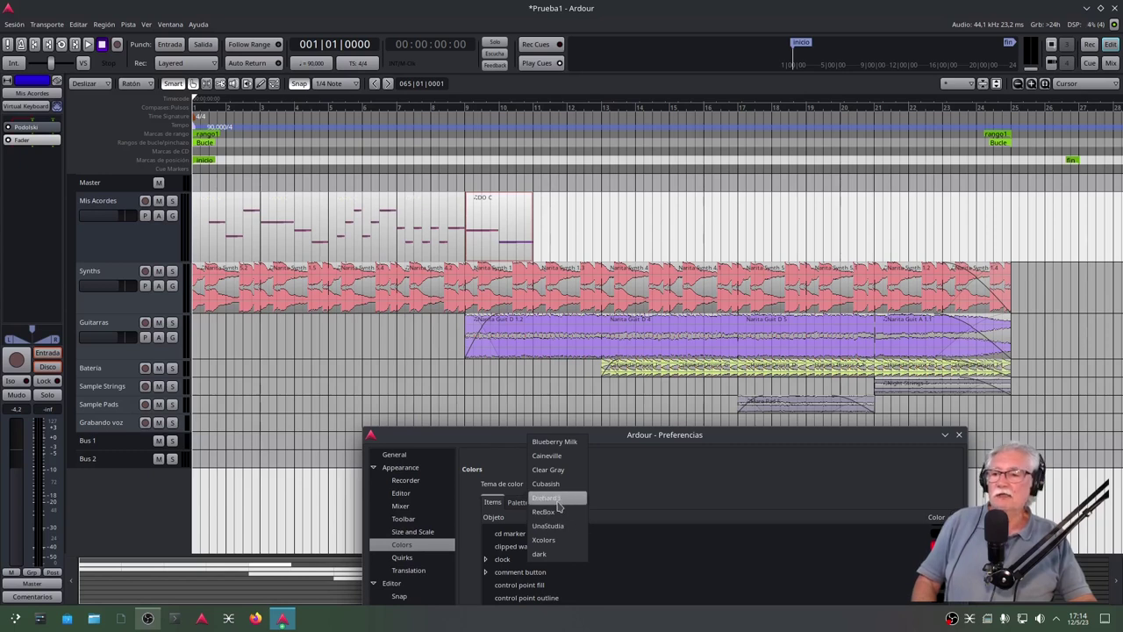
{"action": "left_click", "coordinate": [557, 499]}
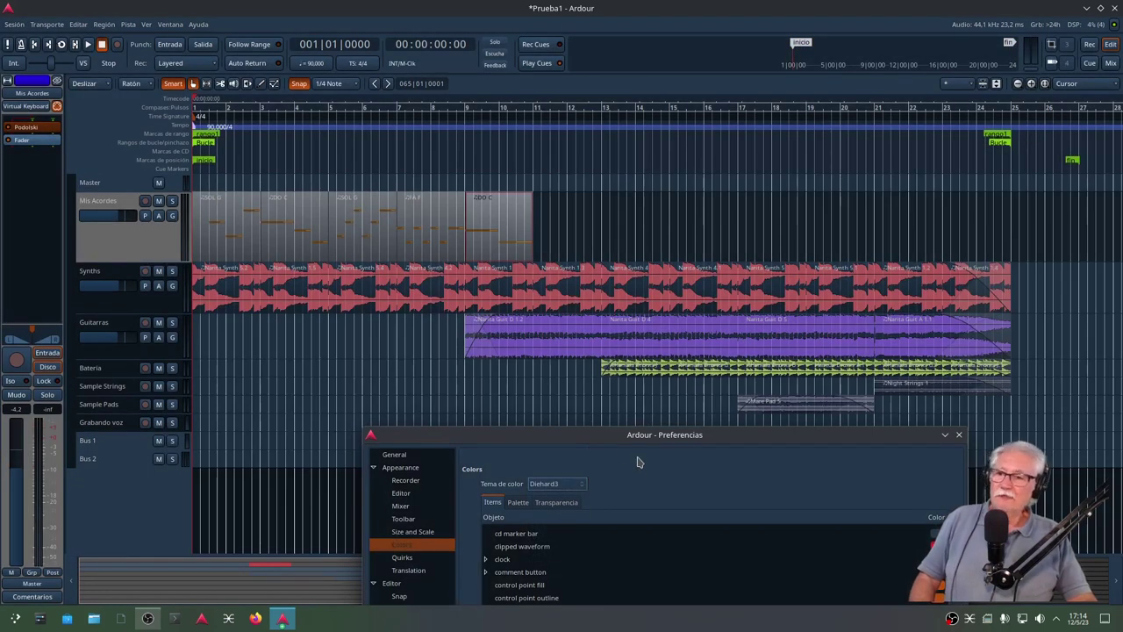
{"action": "left_click_drag", "start_coordinate": [573, 435], "coordinate": [543, 535]}
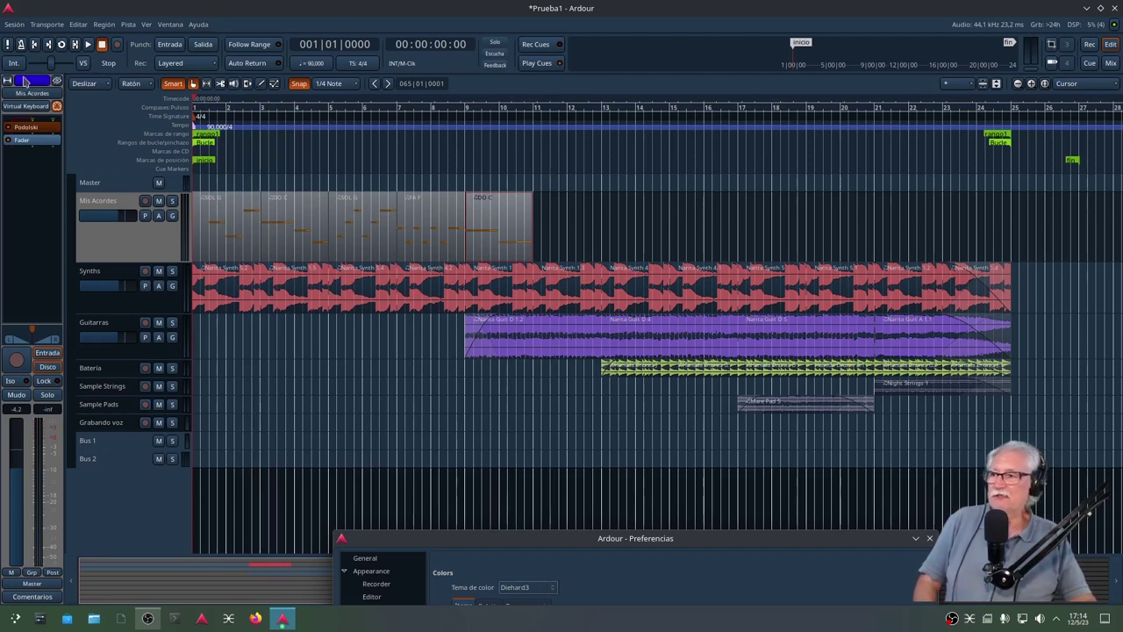
Step: Increase the height of the Mis Acordes track and select its regions in turn, from the last DO C back to the first SOL G
{"action": "left_click", "coordinate": [154, 248]}
{"action": "left_click_drag", "start_coordinate": [145, 257], "coordinate": [133, 370]}
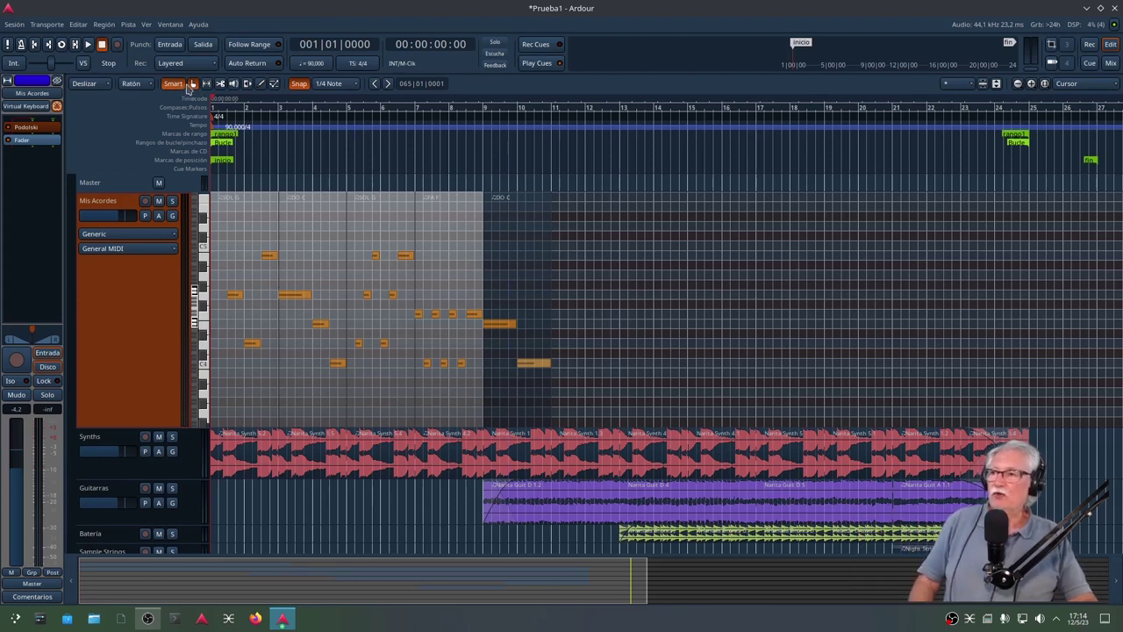
{"action": "mouse_move", "coordinate": [512, 410]}
{"action": "left_mouse_down"}
{"action": "mouse_move", "coordinate": [567, 410]}
{"action": "mouse_move", "coordinate": [509, 419]}
{"action": "left_mouse_up"}
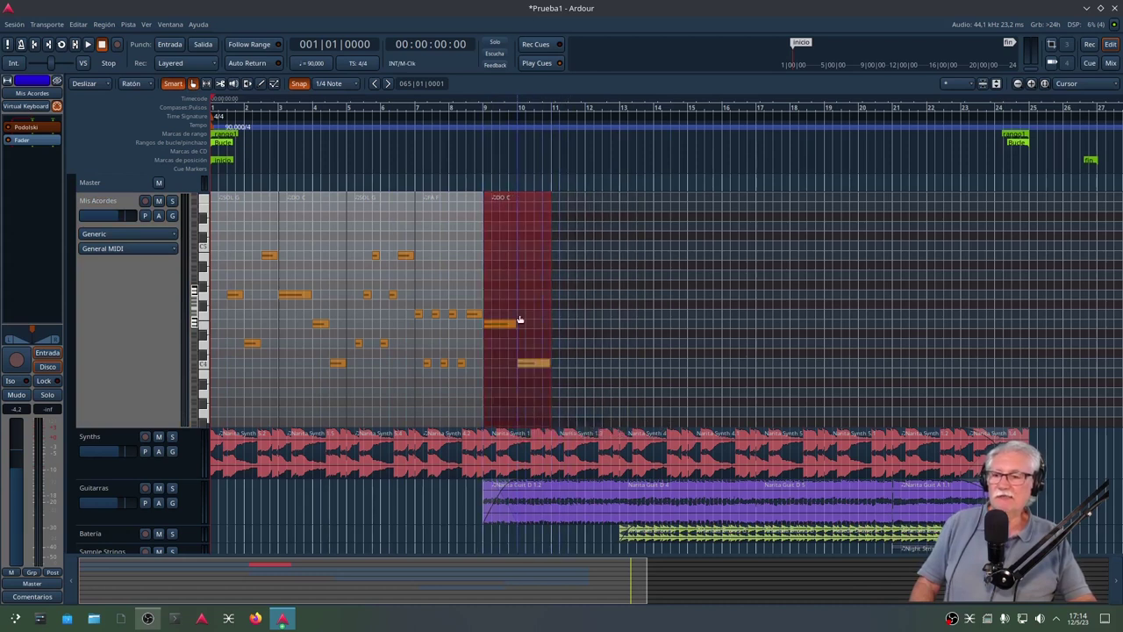
{"action": "left_click", "coordinate": [456, 416]}
{"action": "left_click", "coordinate": [355, 414]}
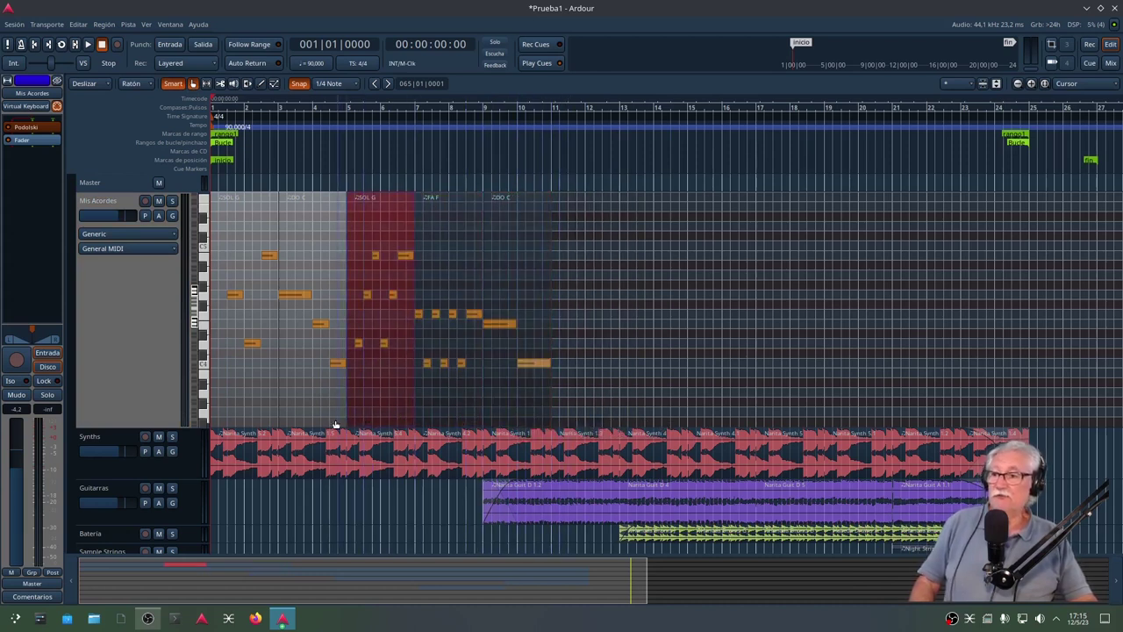
{"action": "left_click", "coordinate": [320, 419]}
{"action": "left_click", "coordinate": [237, 408]}
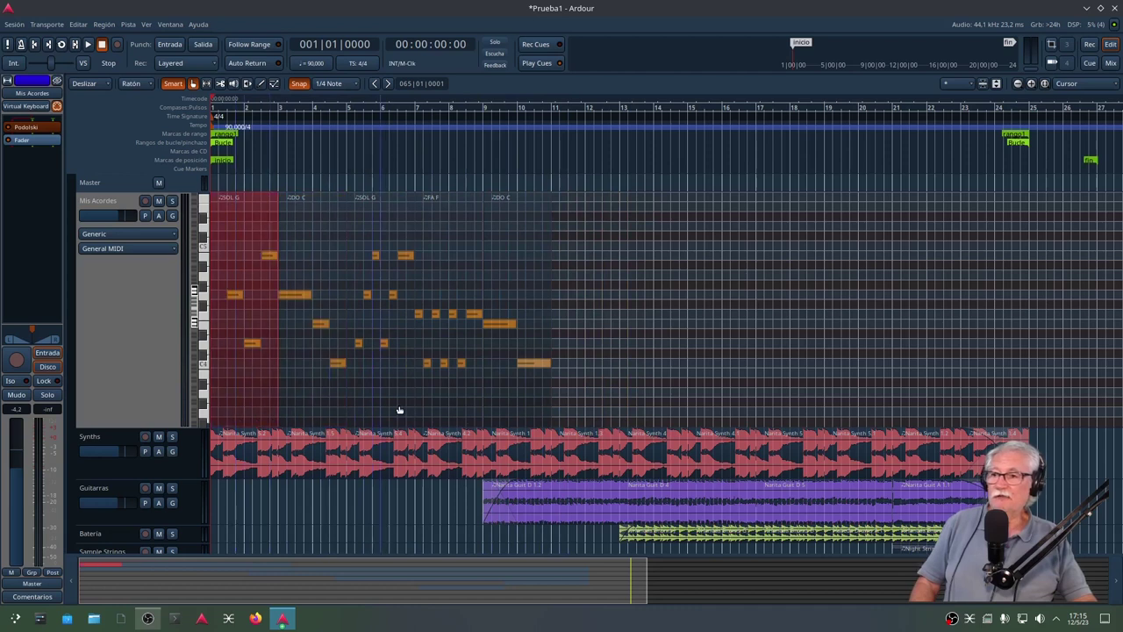
{"action": "left_click", "coordinate": [615, 376]}
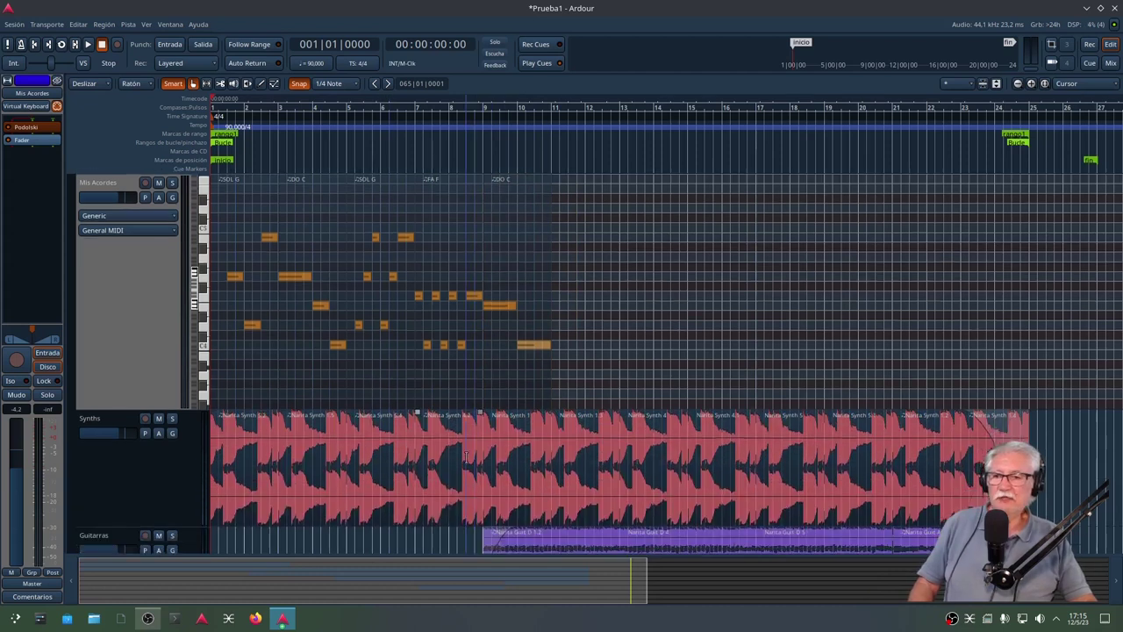
Step: Increase the height of the Synths track to examine its waveforms, and reduce it again
{"action": "left_click_drag", "start_coordinate": [180, 479], "coordinate": [180, 545]}
{"action": "scroll", "coordinate": [459, 454], "scroll_direction": "down", "scroll_amount": 5}
{"action": "left_click_drag", "start_coordinate": [171, 297], "coordinate": [172, 247]}
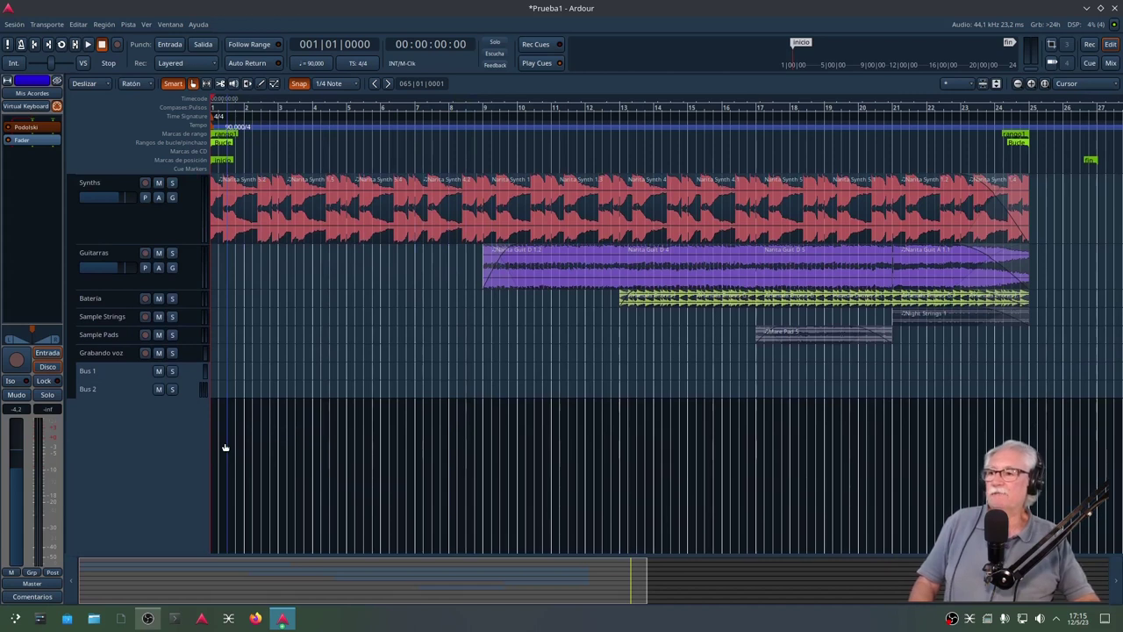
Step: Change the color theme to RecBox and move the Preferences window lower to uncover the tracks
{"action": "left_click", "coordinate": [282, 620]}
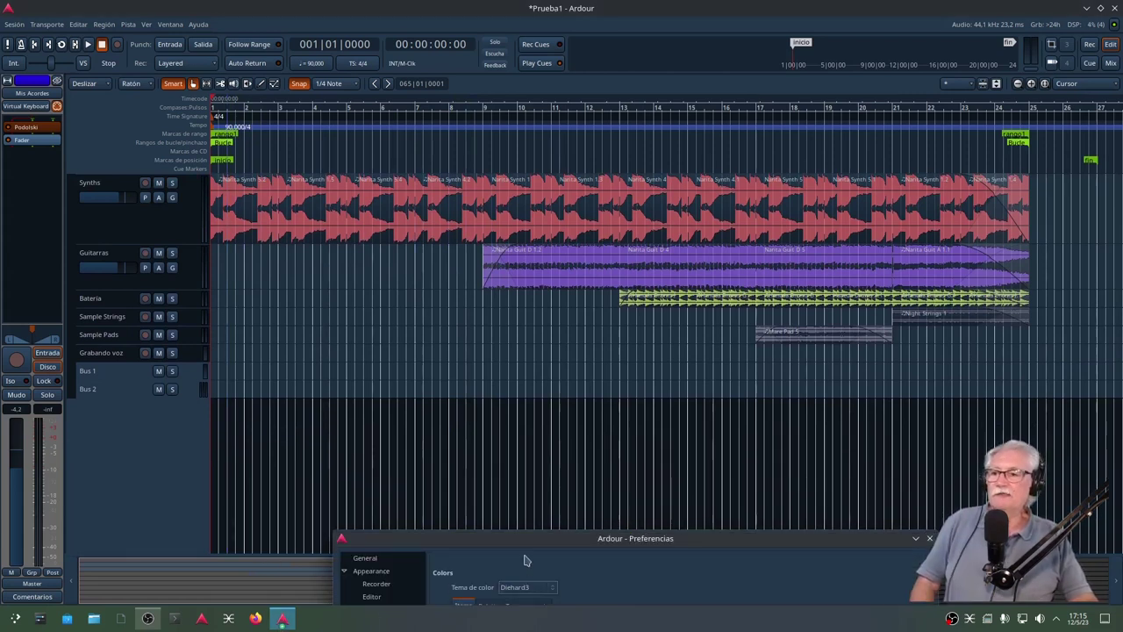
{"action": "left_click_drag", "start_coordinate": [497, 548], "coordinate": [447, 394]}
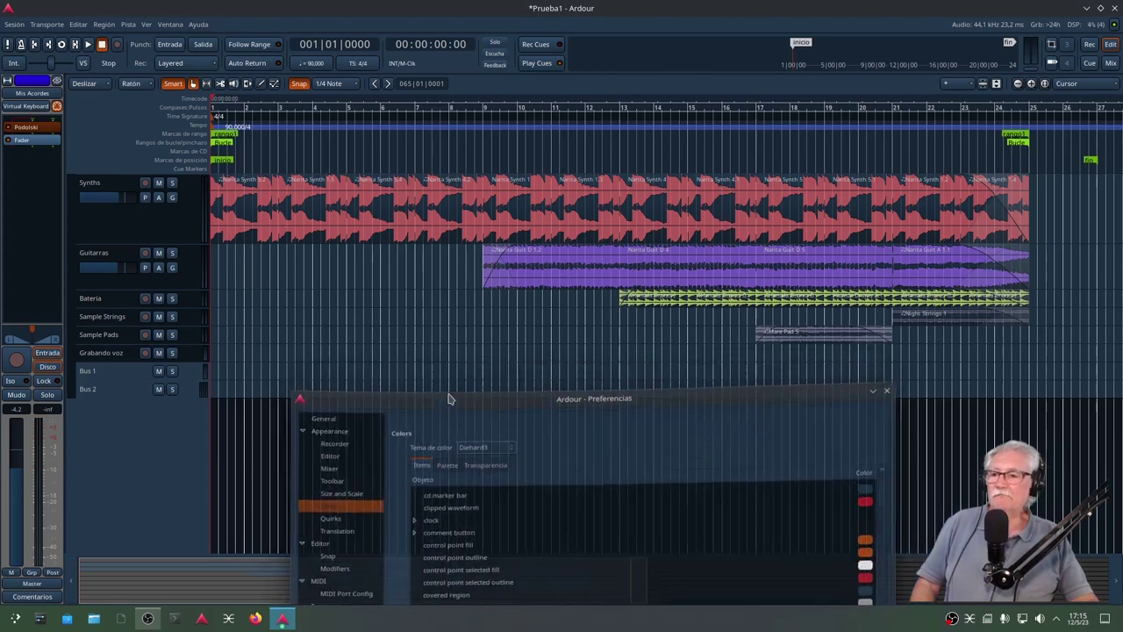
{"action": "left_click", "coordinate": [478, 444]}
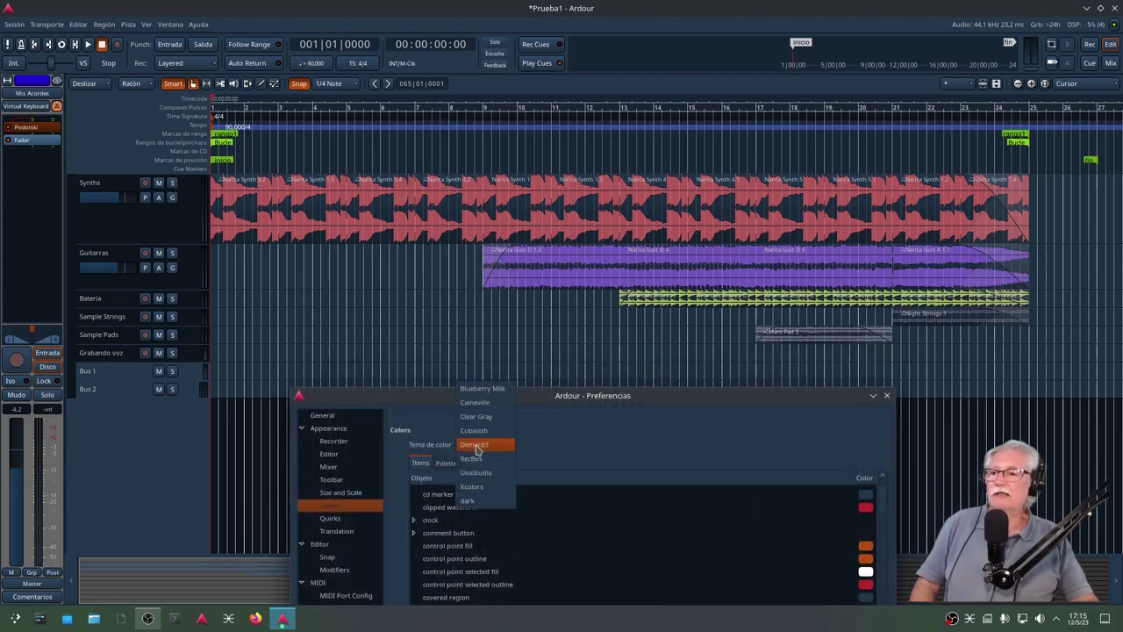
{"action": "left_click", "coordinate": [480, 461]}
{"action": "left_click_drag", "start_coordinate": [460, 395], "coordinate": [433, 492]}
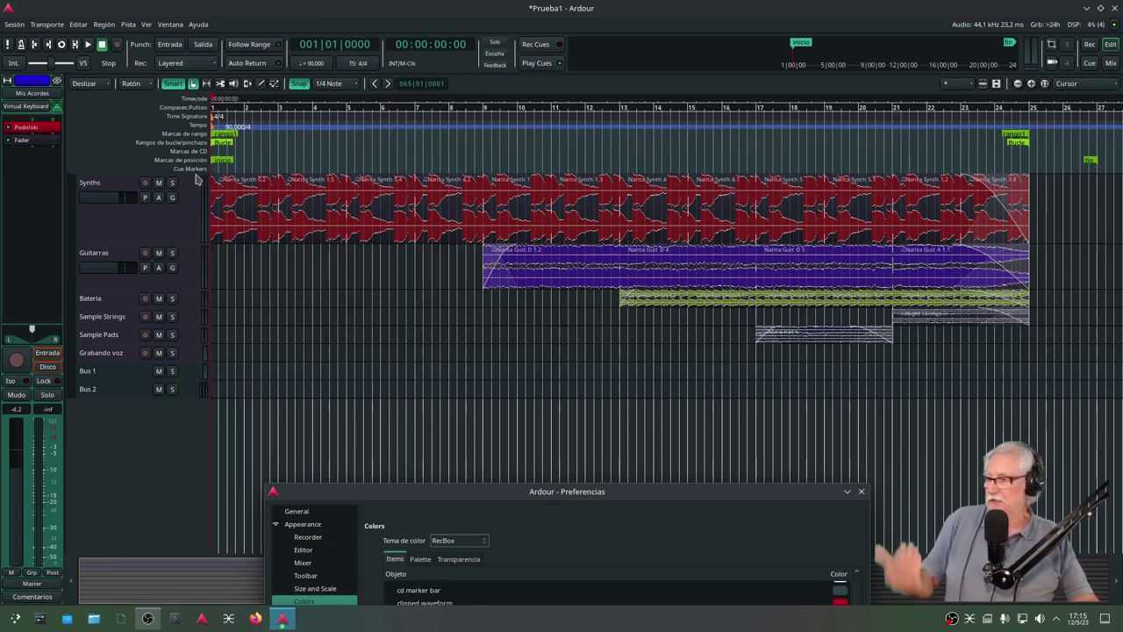
Step: Select the Synths, Guitarras and Bateria tracks in turn to examine their selection color, ending on Guitarras
{"action": "left_click", "coordinate": [147, 226]}
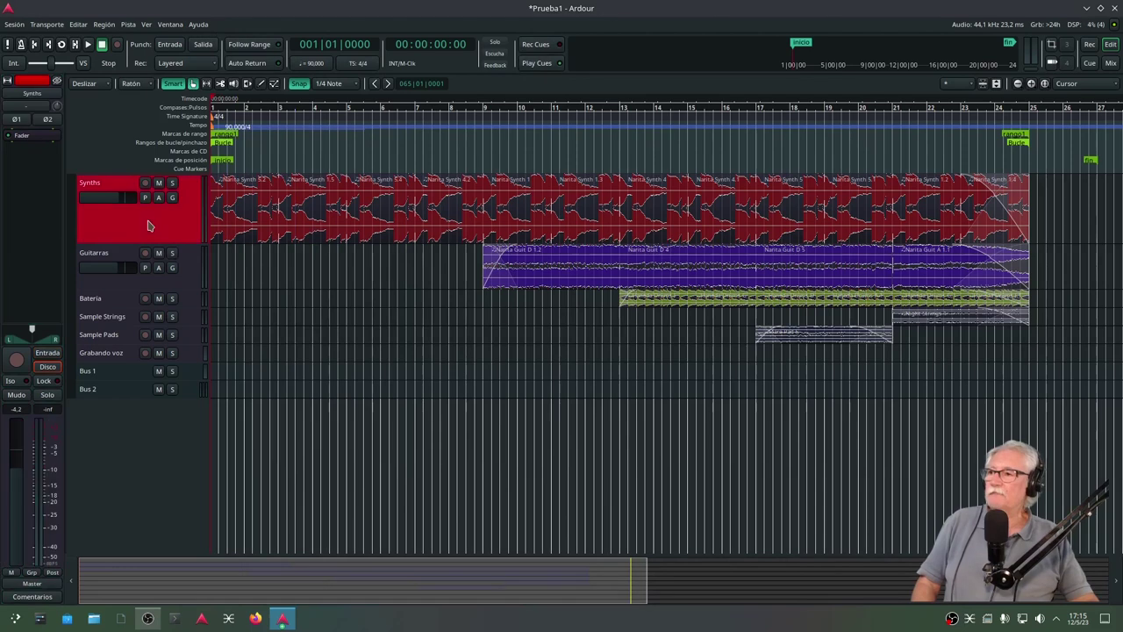
{"action": "left_click", "coordinate": [478, 254]}
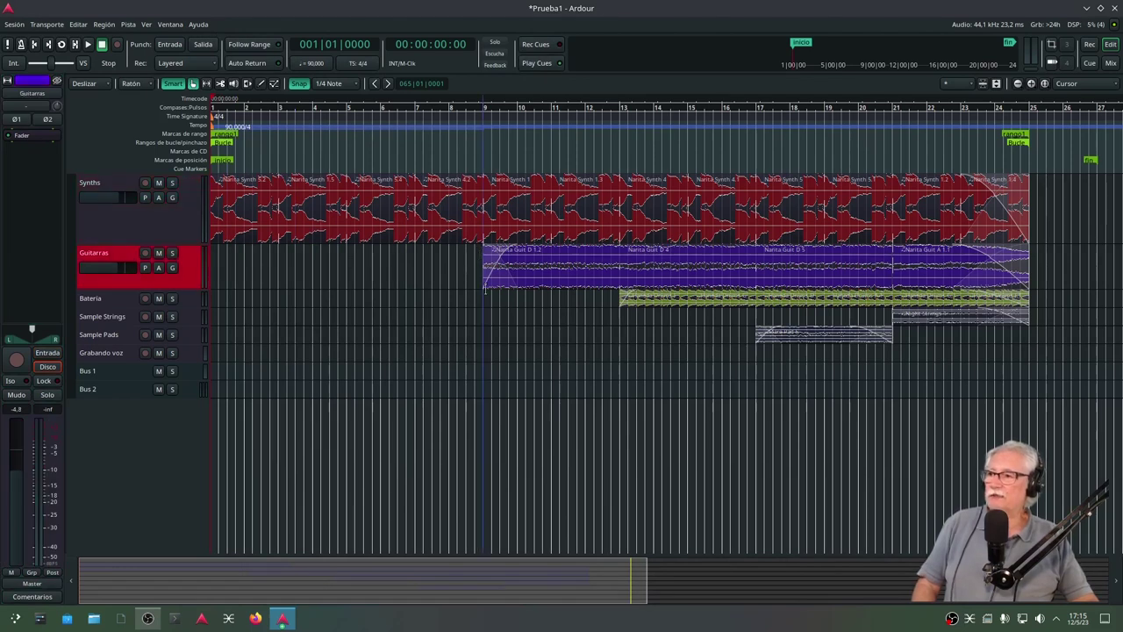
{"action": "left_click", "coordinate": [123, 302]}
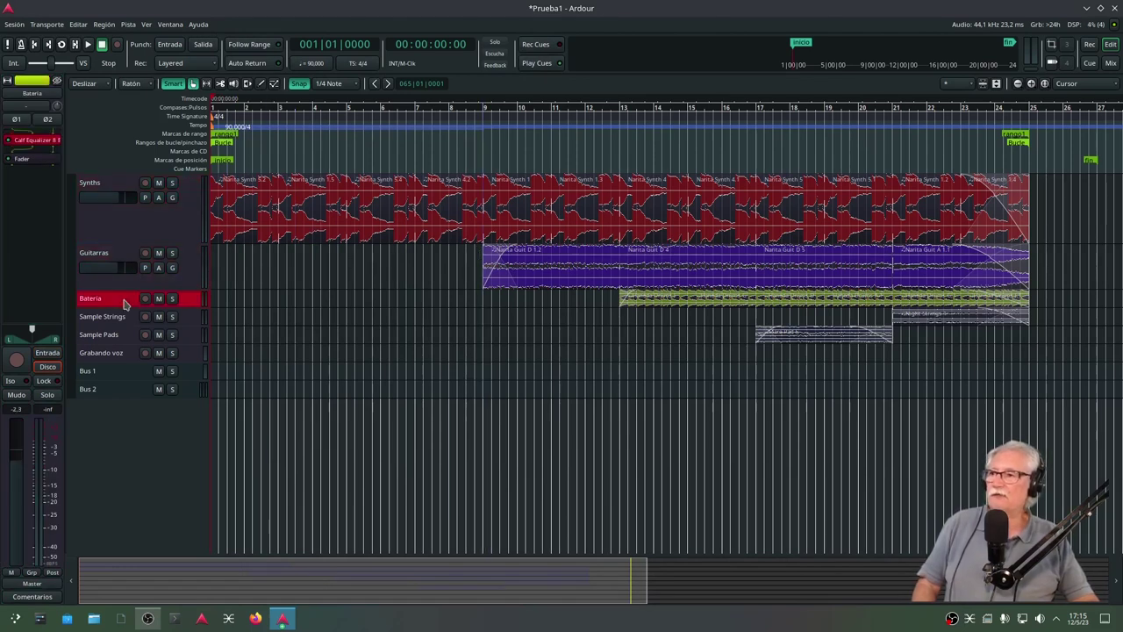
{"action": "left_click", "coordinate": [161, 230]}
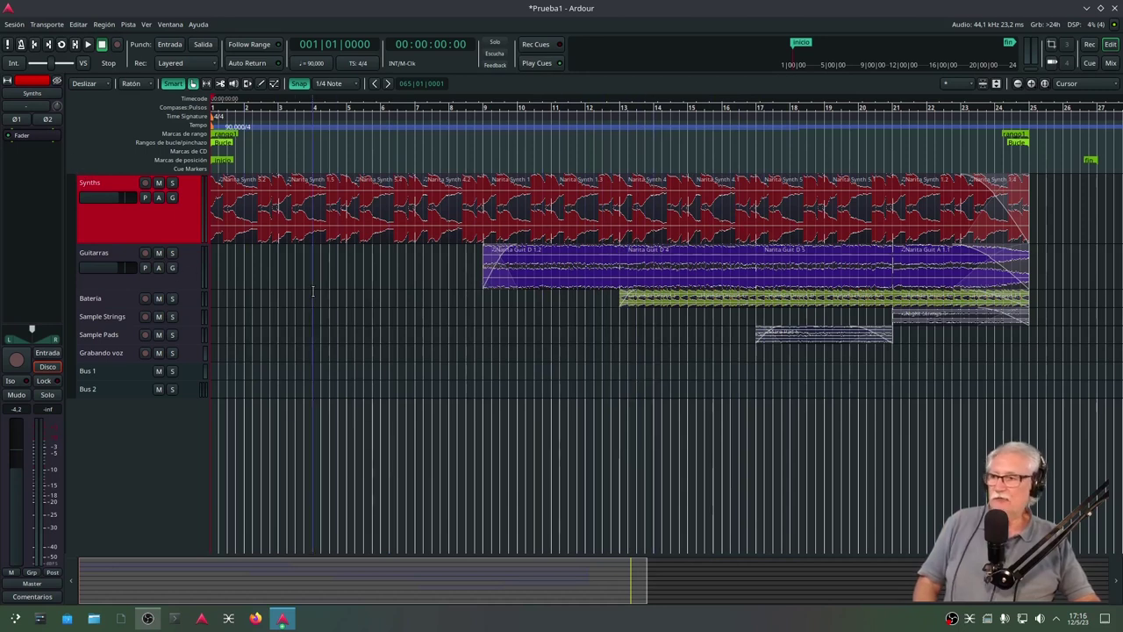
{"action": "left_click", "coordinate": [190, 279]}
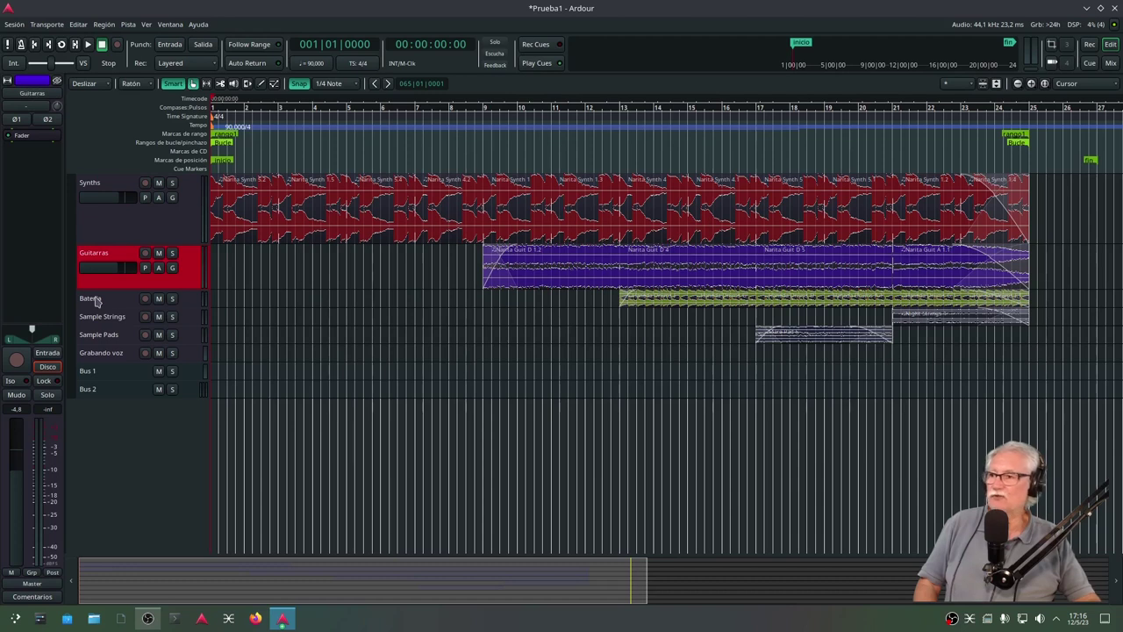
Step: Increase the height of the Bateria track, select it to examine its colors, and reduce its height
{"action": "left_click_drag", "start_coordinate": [115, 302], "coordinate": [114, 448]}
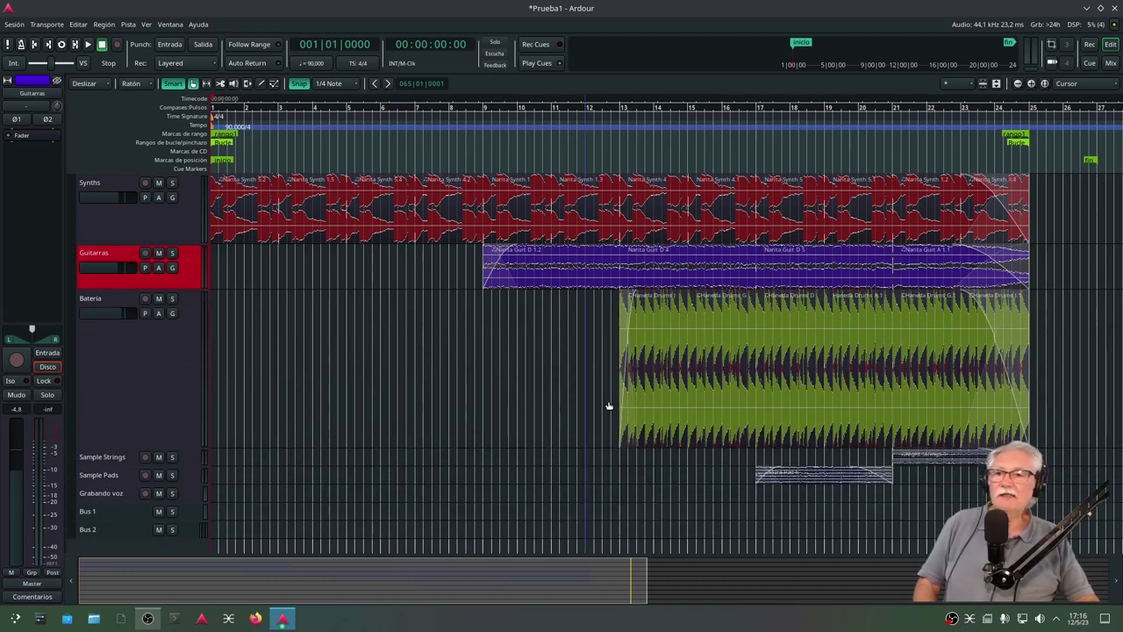
{"action": "left_click", "coordinate": [172, 372]}
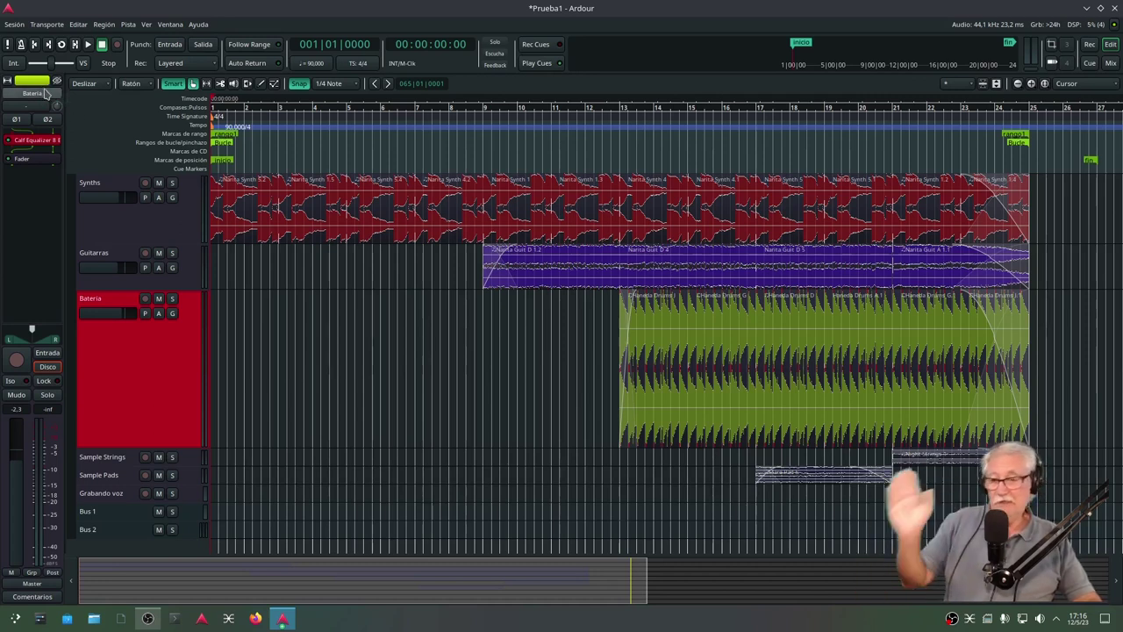
{"action": "left_click_drag", "start_coordinate": [88, 446], "coordinate": [137, 361]}
Step: Change the color theme to UnaStudia and move the Preferences window slightly higher
{"action": "left_click", "coordinate": [285, 620]}
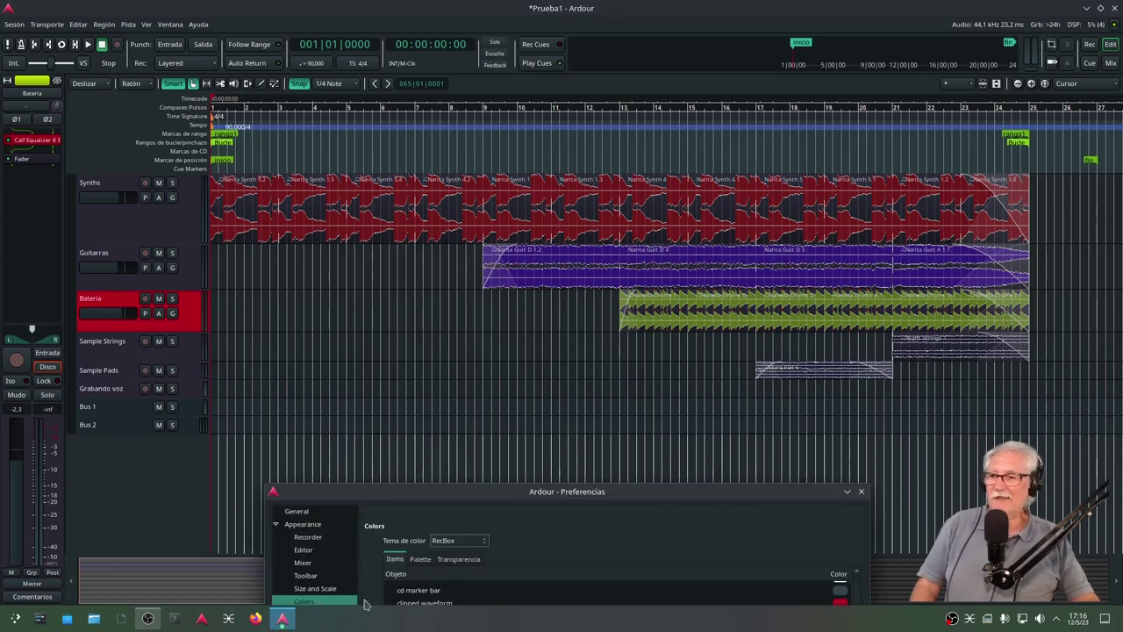
{"action": "left_click", "coordinate": [458, 541]}
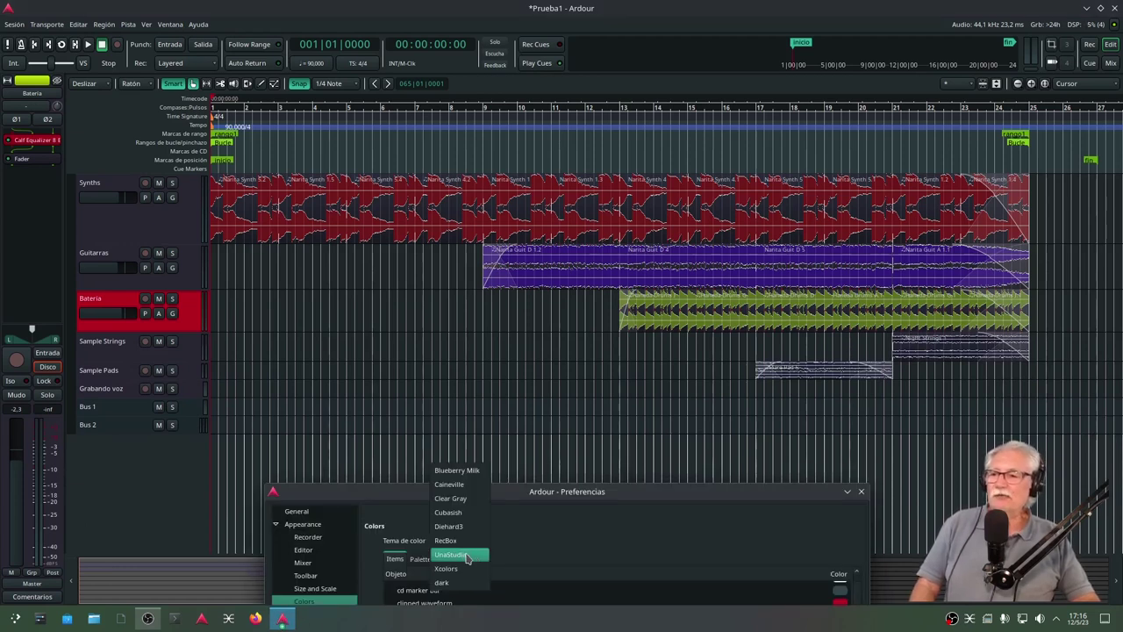
{"action": "left_click", "coordinate": [463, 557]}
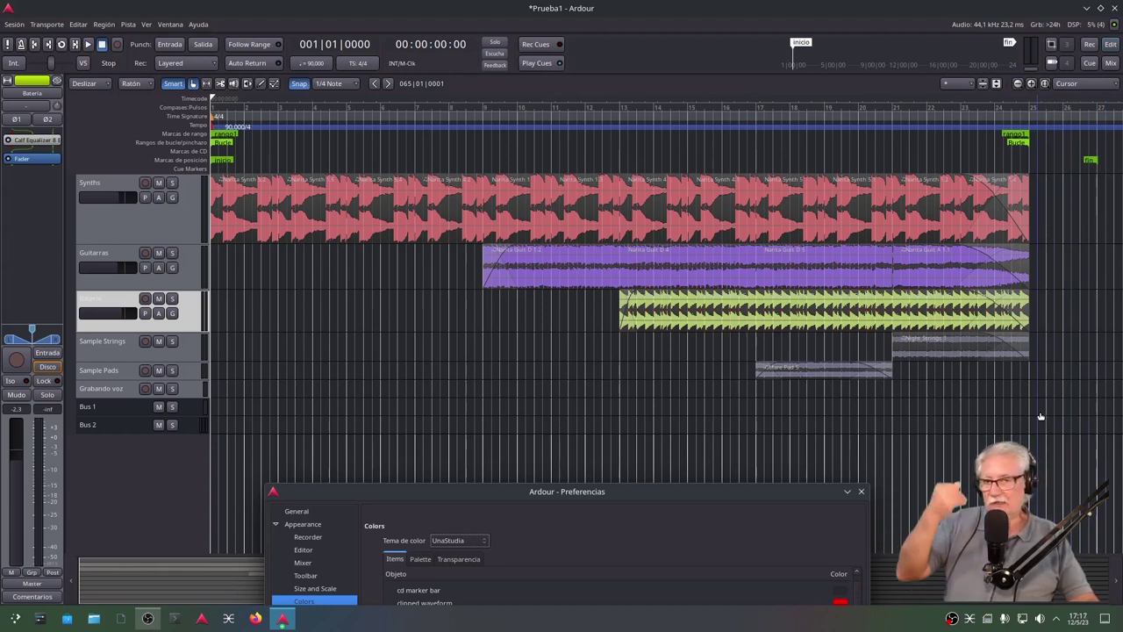
{"action": "left_click_drag", "start_coordinate": [419, 497], "coordinate": [400, 452]}
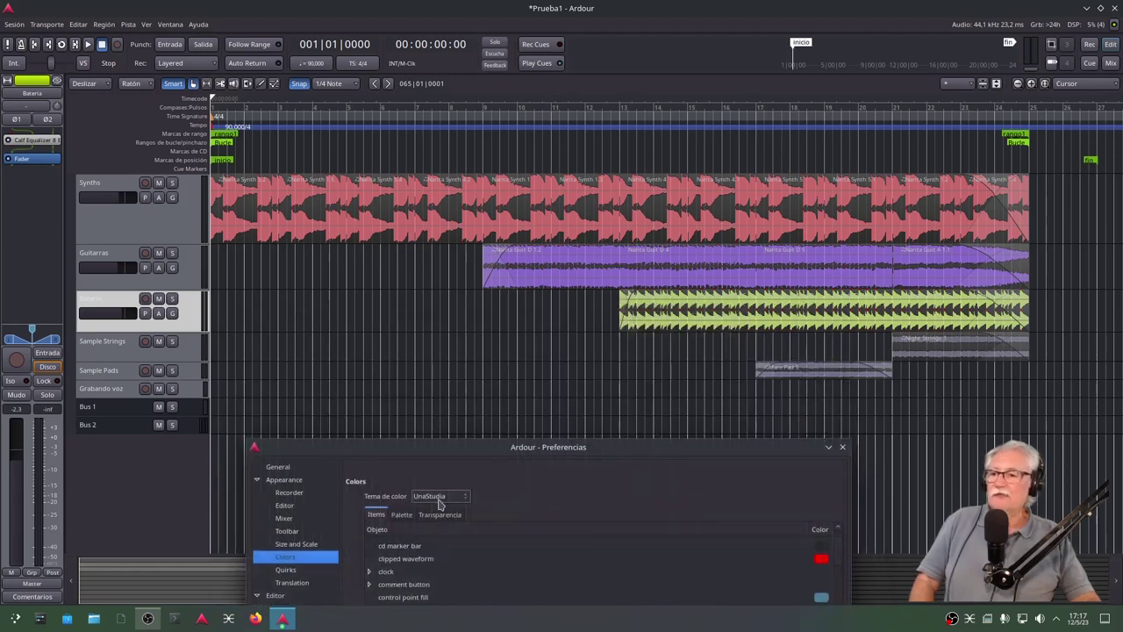
Step: Change the color theme to Xcolors and reduce the height of the Synths track
{"action": "left_click", "coordinate": [439, 496]}
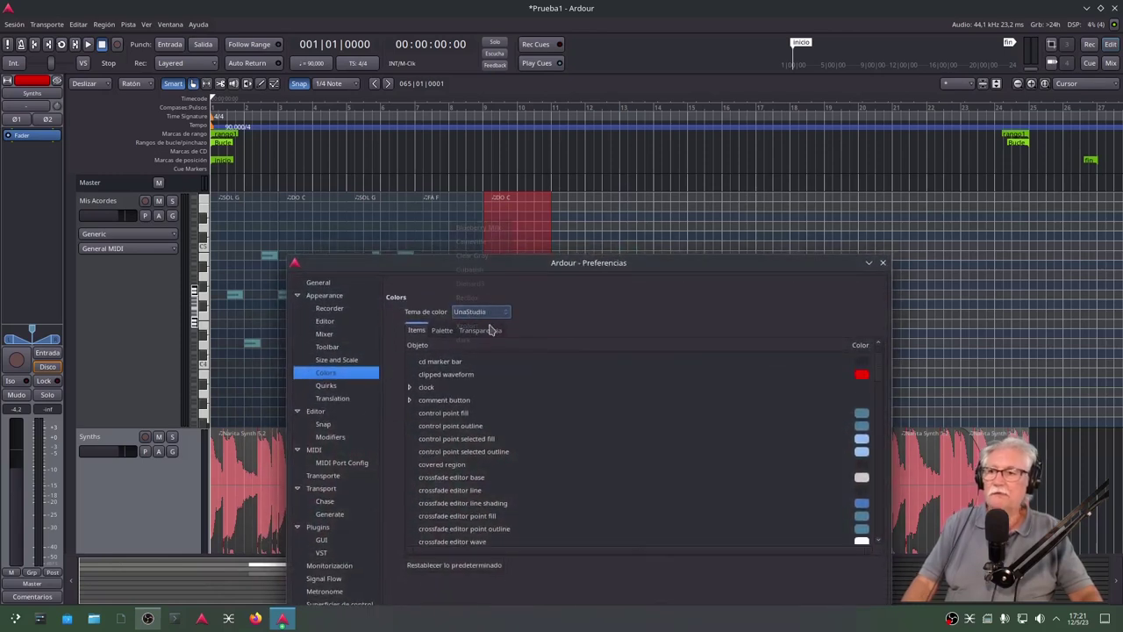
{"action": "left_click", "coordinate": [481, 318]}
{"action": "left_click", "coordinate": [475, 329]}
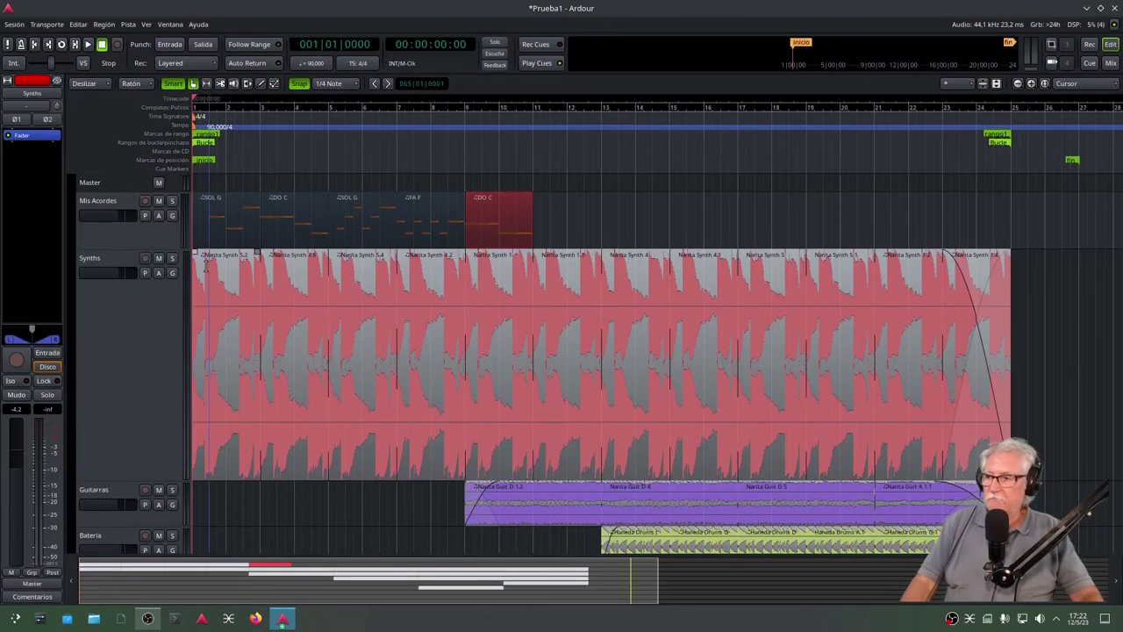
{"action": "left_click_drag", "start_coordinate": [139, 468], "coordinate": [131, 304]}
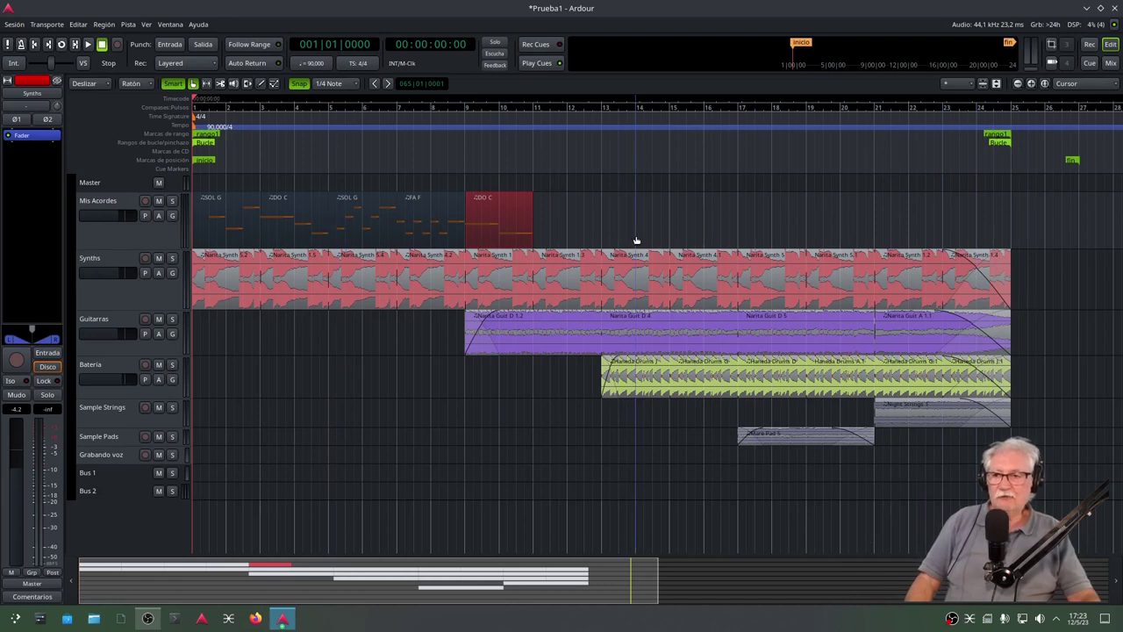
Step: Bring back the Preferences window, look through the theme's color items and show its transparency settings
{"action": "left_click", "coordinate": [279, 622]}
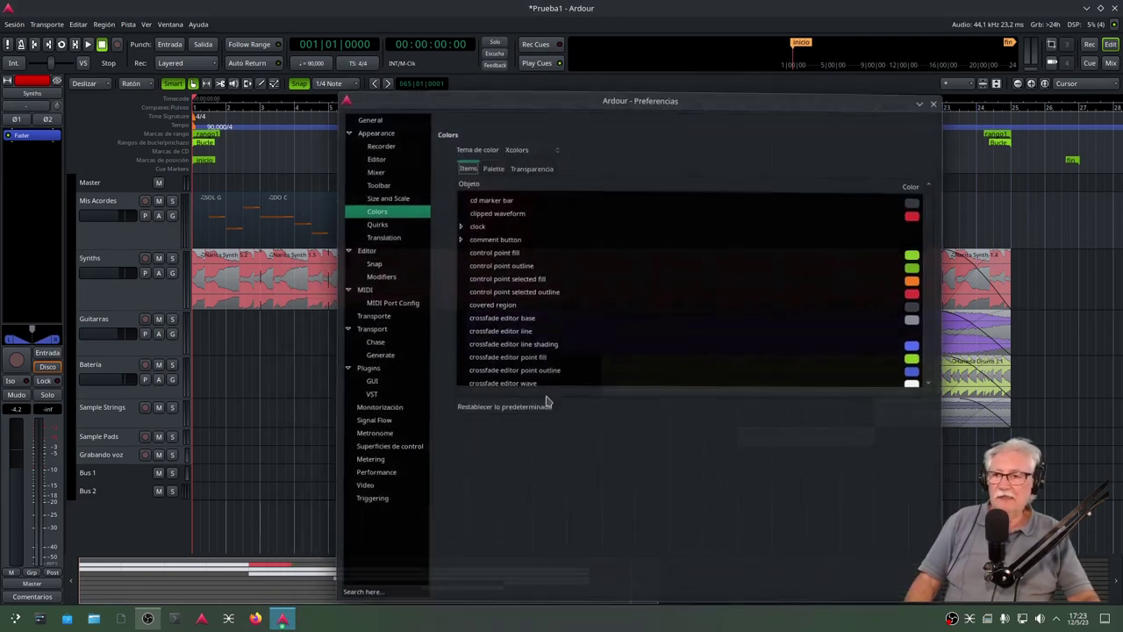
{"action": "scroll", "coordinate": [514, 302], "scroll_direction": "up", "scroll_amount": 3}
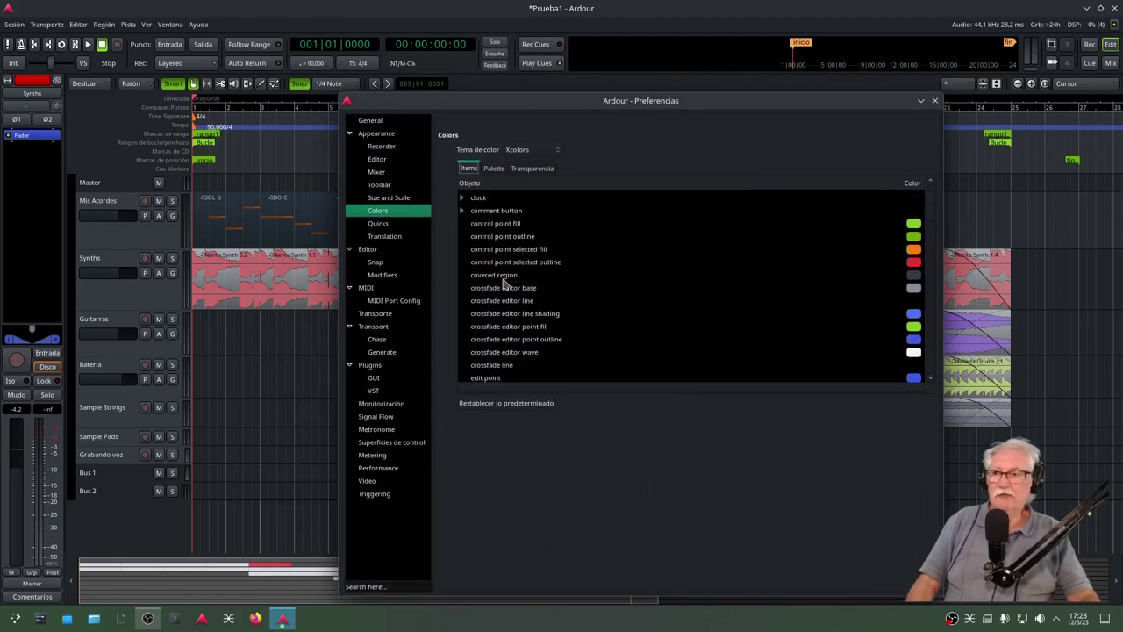
{"action": "scroll", "coordinate": [500, 237], "scroll_direction": "up", "scroll_amount": 2}
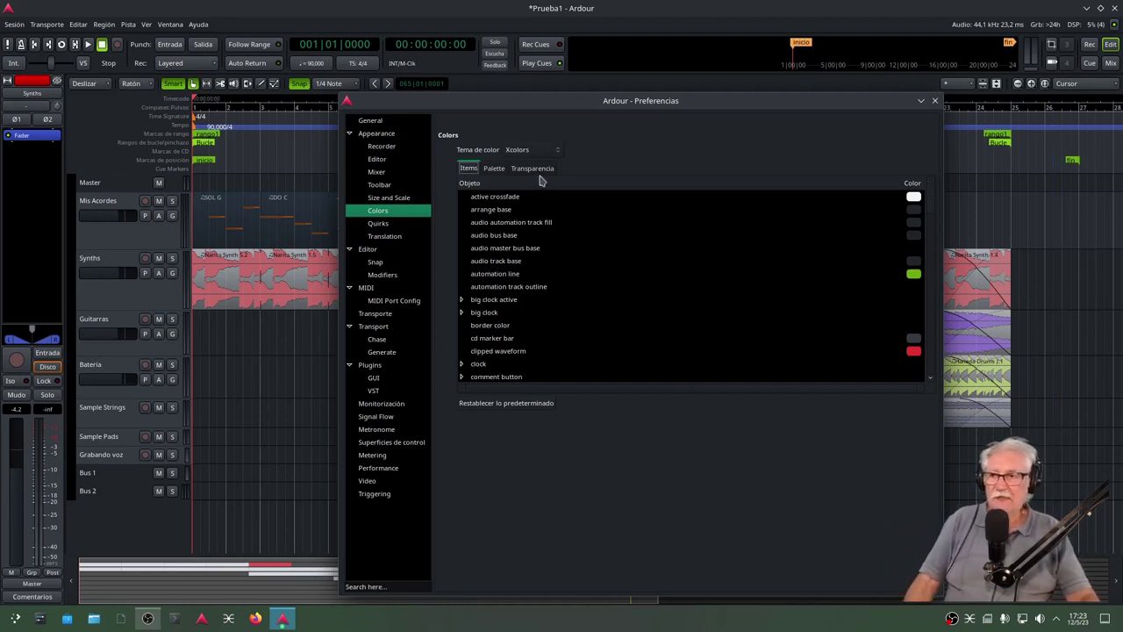
{"action": "left_click", "coordinate": [536, 169]}
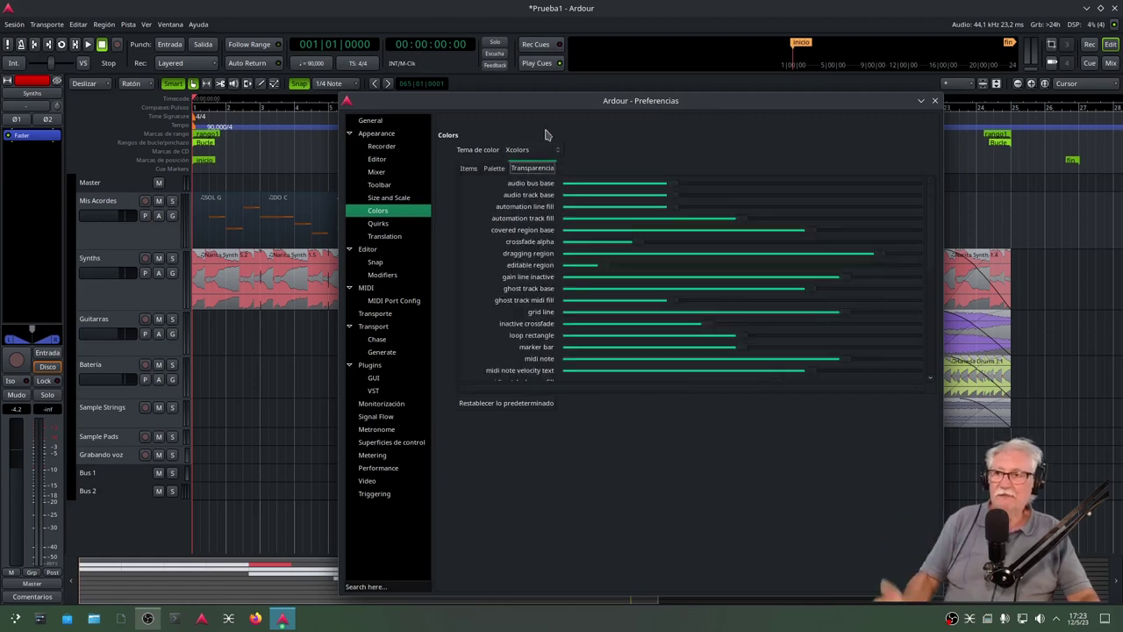
Step: Move the Preferences window around over the editor and finally out of the way to uncover all tracks
{"action": "left_click_drag", "start_coordinate": [488, 105], "coordinate": [425, 264]}
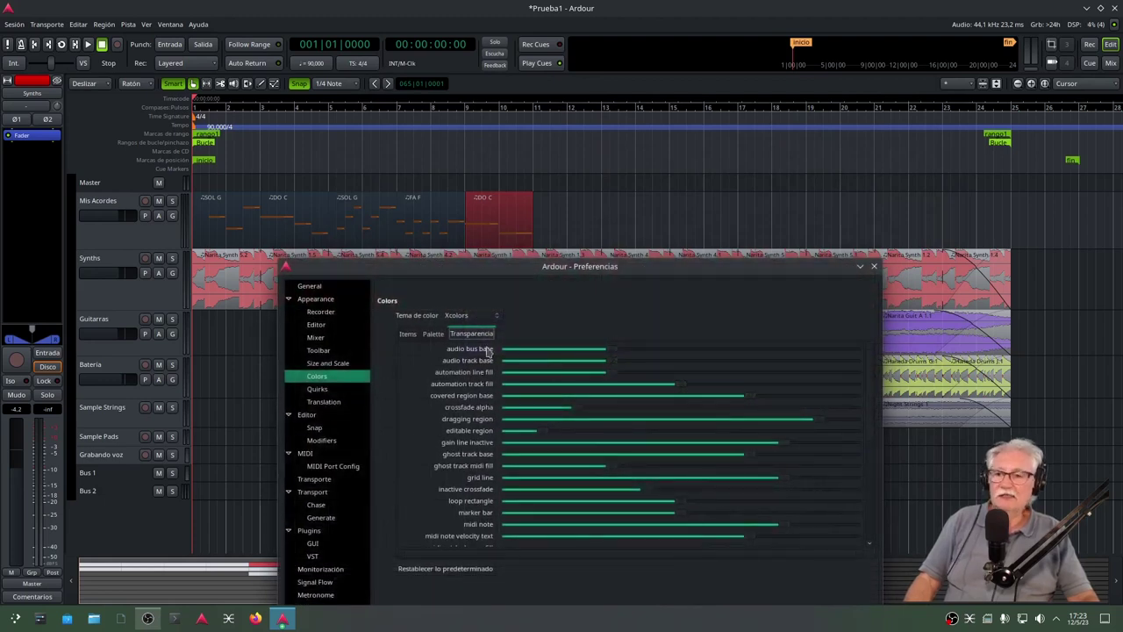
{"action": "left_click_drag", "start_coordinate": [690, 275], "coordinate": [633, 191]}
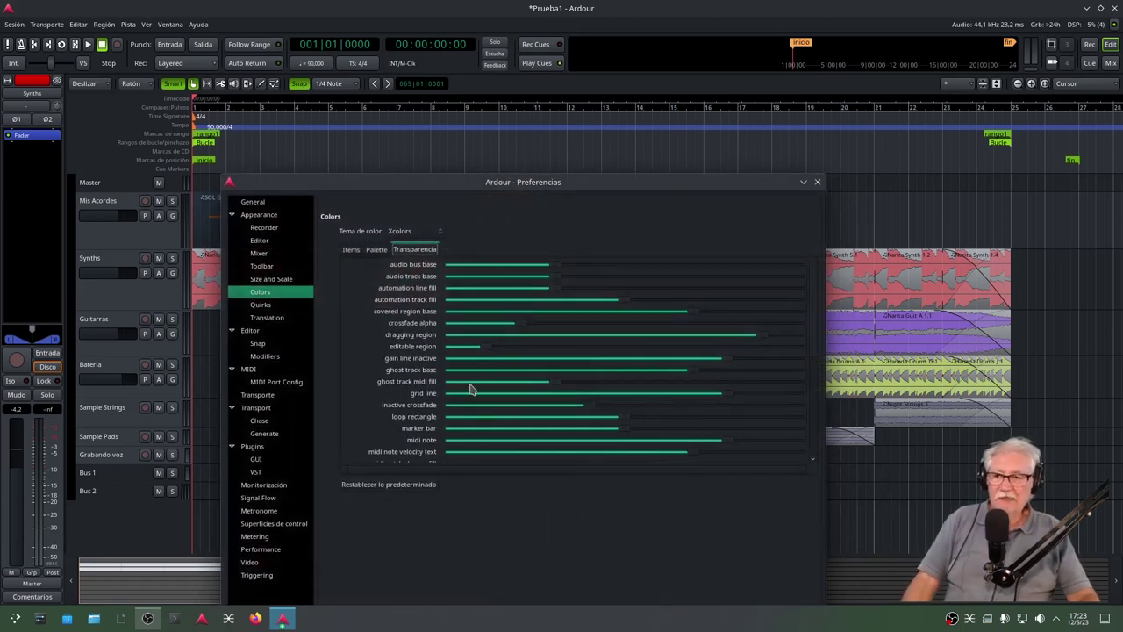
{"action": "left_click_drag", "start_coordinate": [489, 182], "coordinate": [525, 164]}
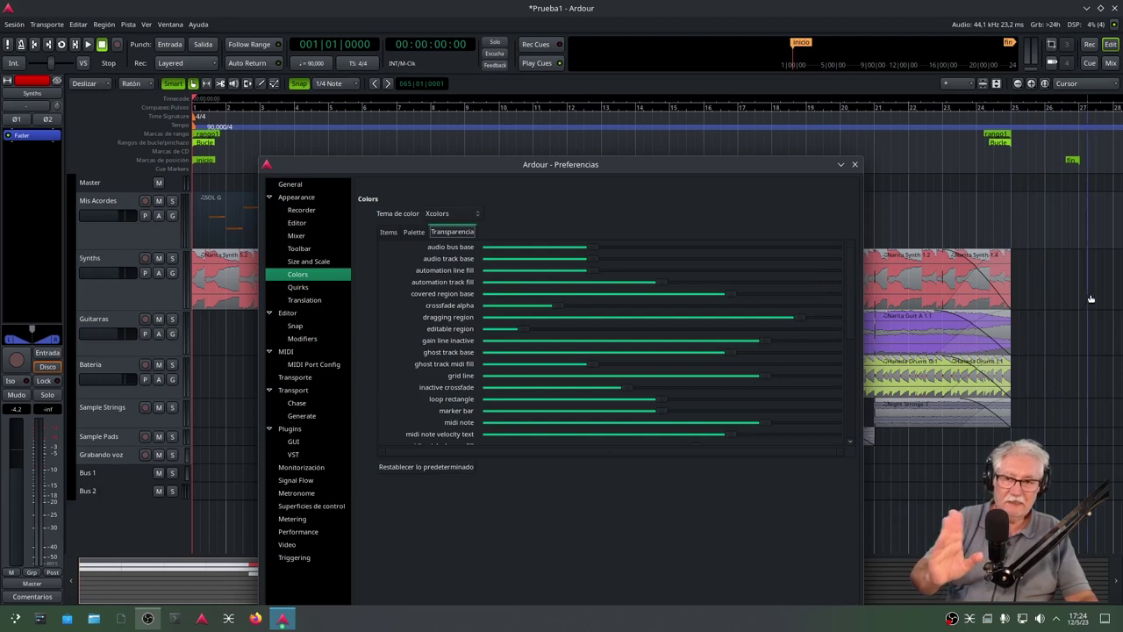
{"action": "left_click_drag", "start_coordinate": [647, 167], "coordinate": [690, 161]}
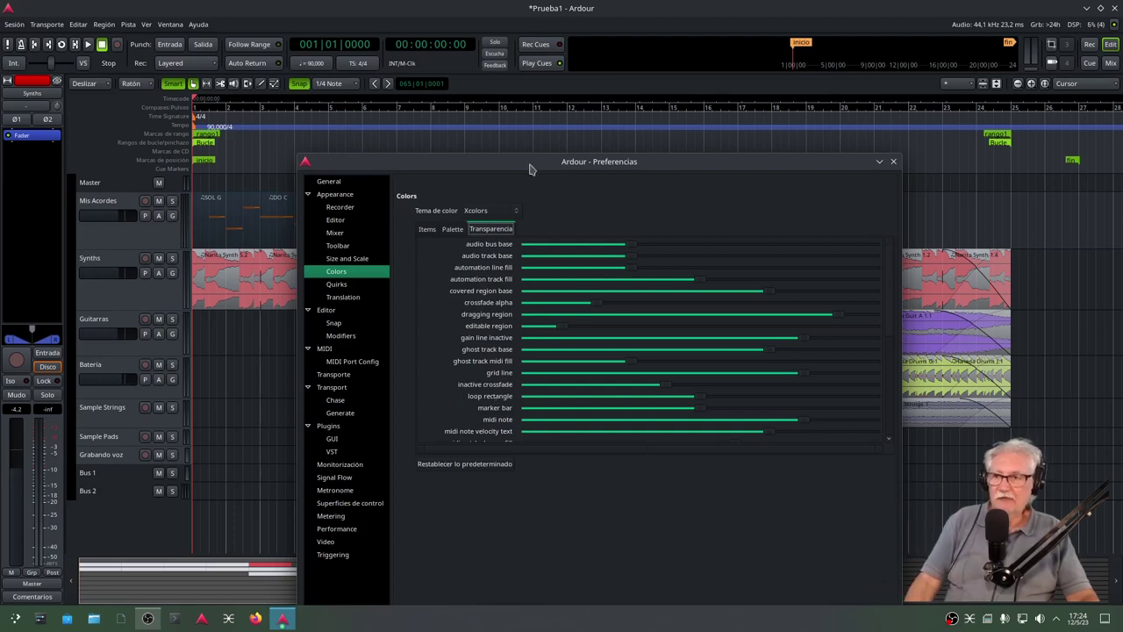
{"action": "left_click_drag", "start_coordinate": [531, 169], "coordinate": [1115, 307]}
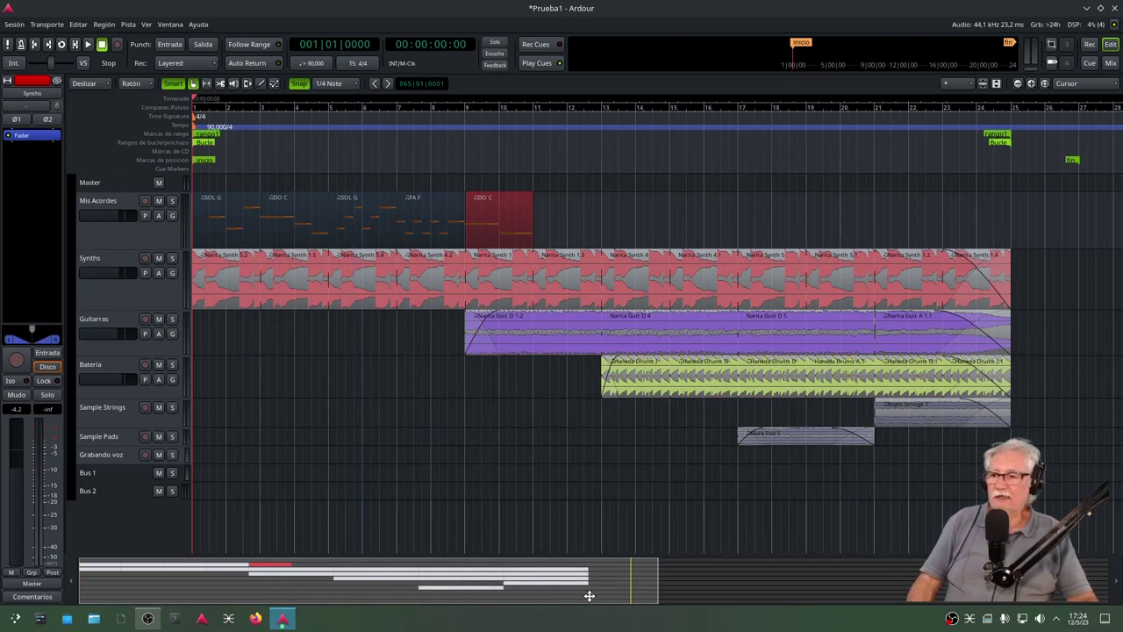
Step: Place the playhead at bar 10 and zoom the timeline in around it to examine the grid lines
{"action": "left_click", "coordinate": [502, 163]}
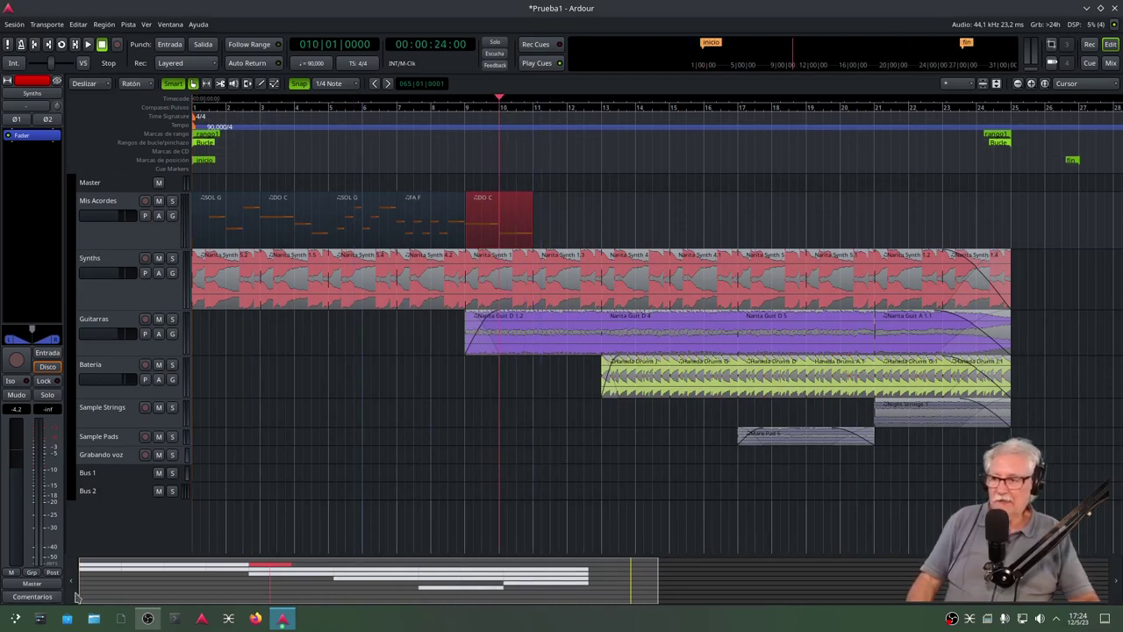
{"action": "left_click_drag", "start_coordinate": [87, 593], "coordinate": [198, 592]}
{"action": "left_click_drag", "start_coordinate": [649, 579], "coordinate": [542, 585]}
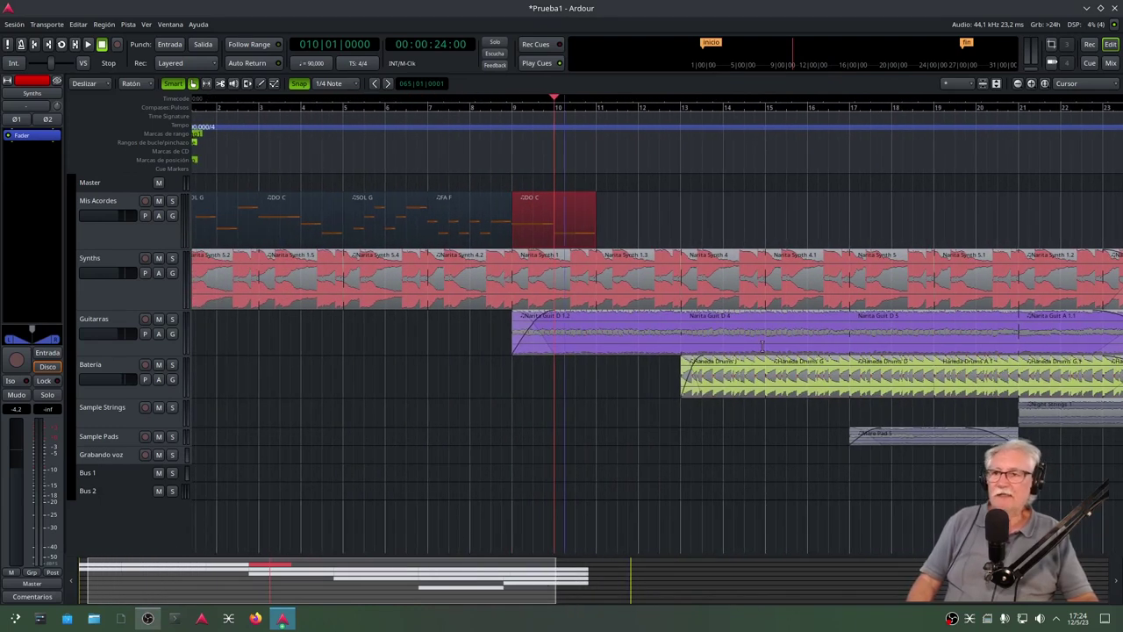
{"action": "left_click", "coordinate": [1019, 83]}
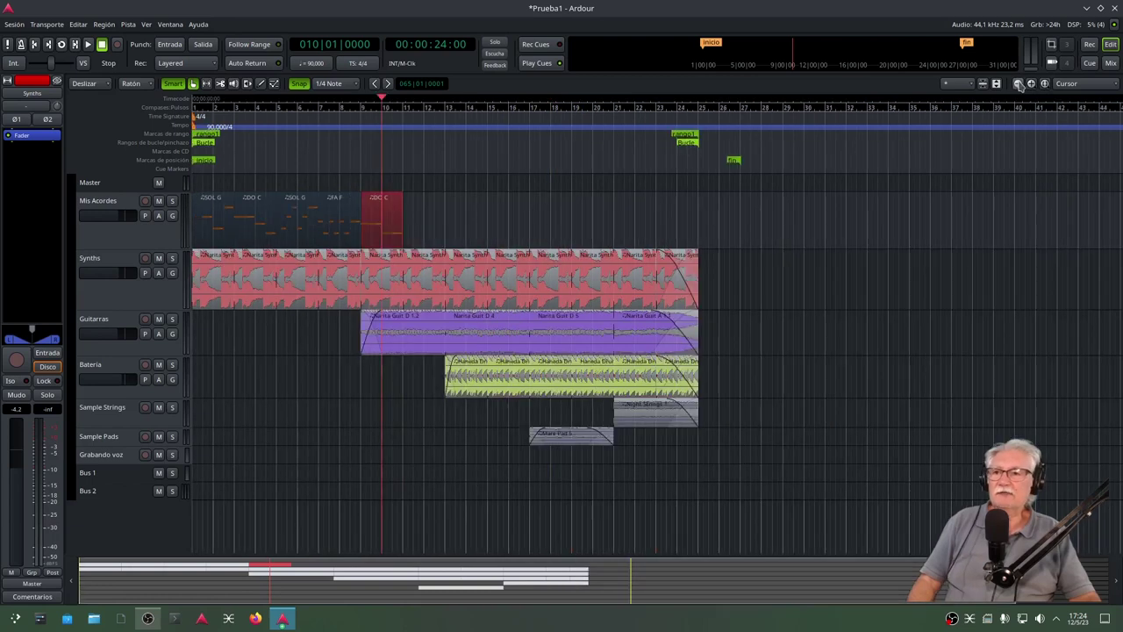
{"action": "left_click", "coordinate": [1032, 84]}
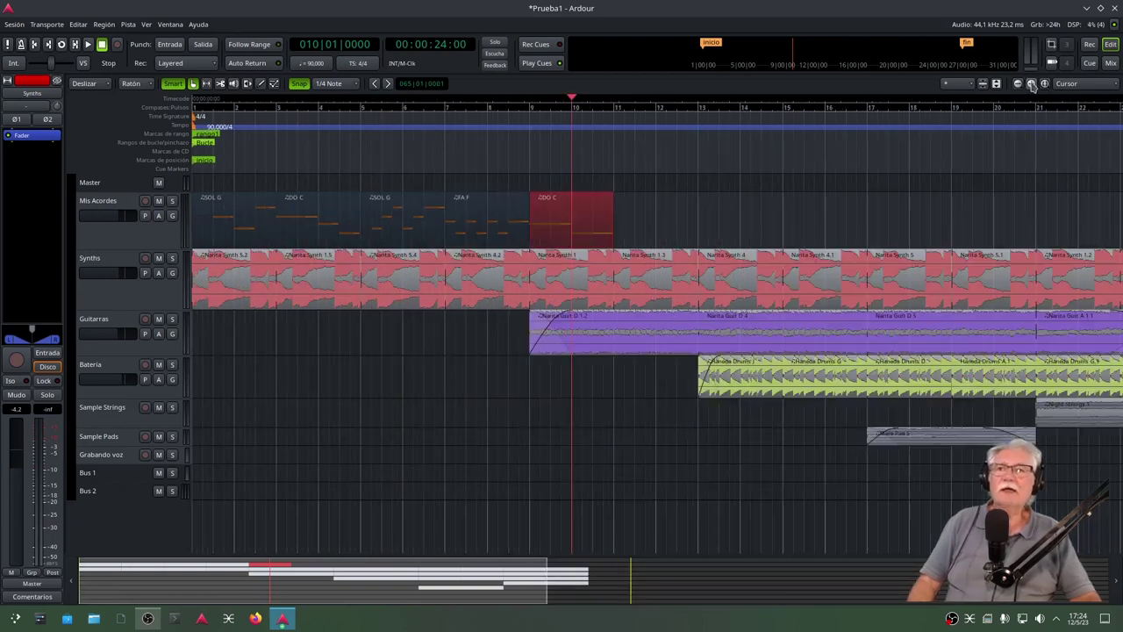
{"action": "left_click", "coordinate": [1032, 84]}
{"action": "left_click", "coordinate": [1032, 83]}
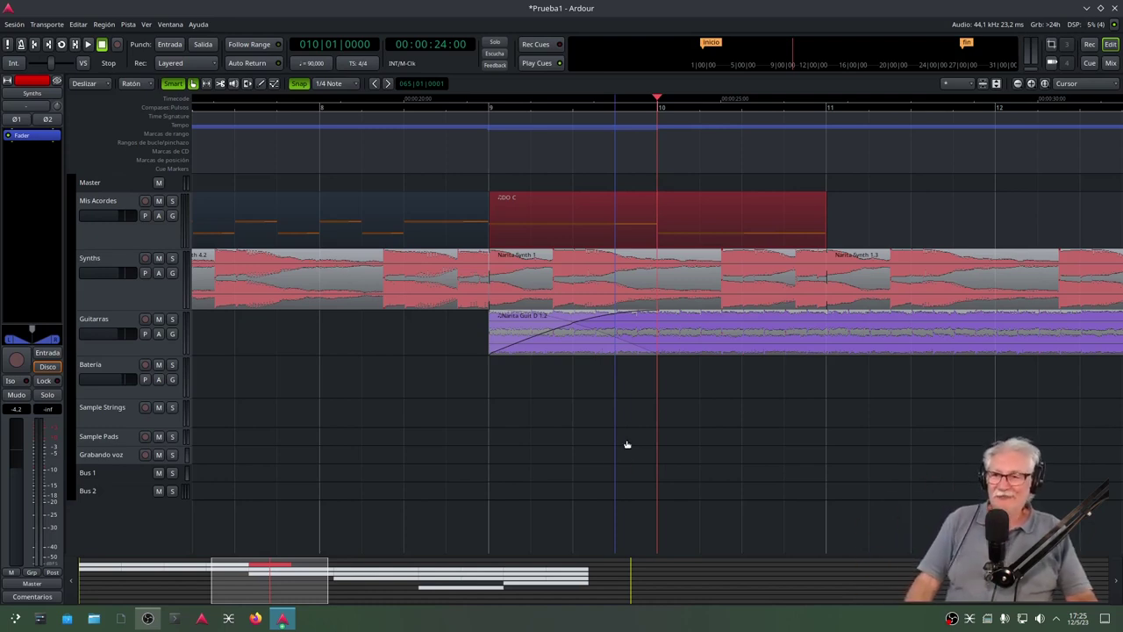
Step: Raise the grid line transparency setting almost to its maximum and move the Preferences window aside to check the grid
{"action": "left_click_drag", "start_coordinate": [1122, 289], "coordinate": [426, 144]}
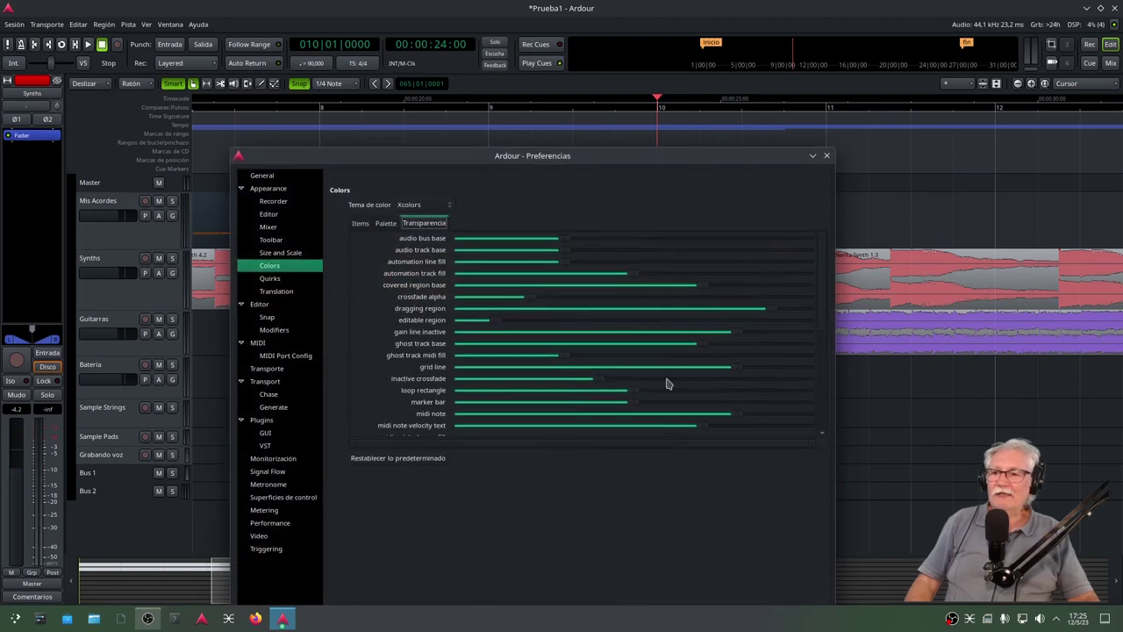
{"action": "left_click", "coordinate": [737, 368]}
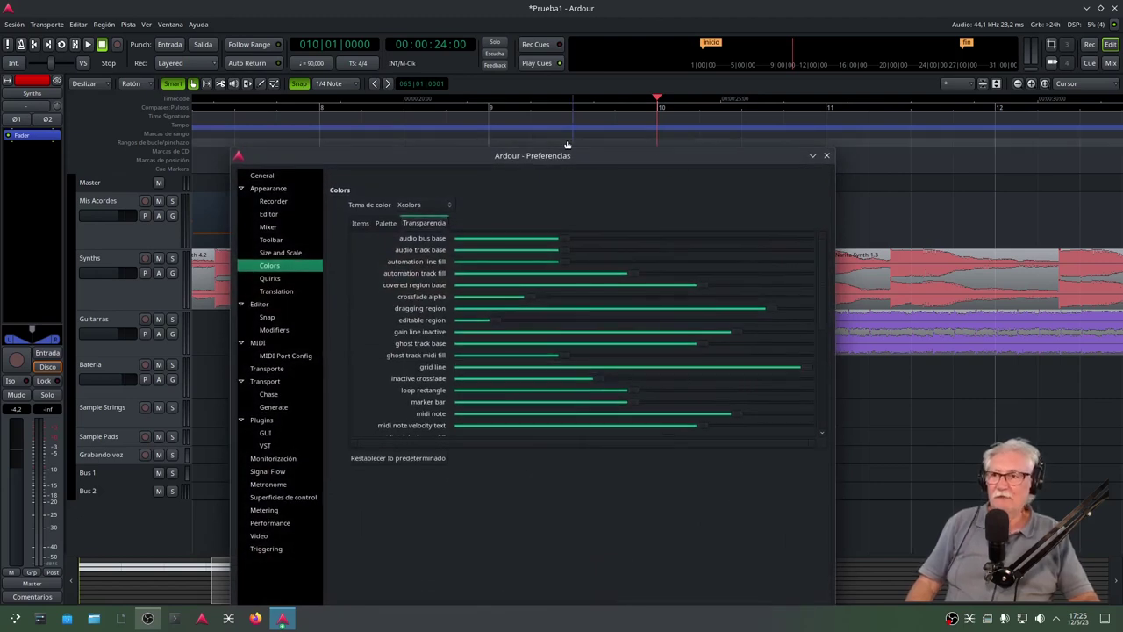
{"action": "left_click_drag", "start_coordinate": [572, 158], "coordinate": [649, 392]}
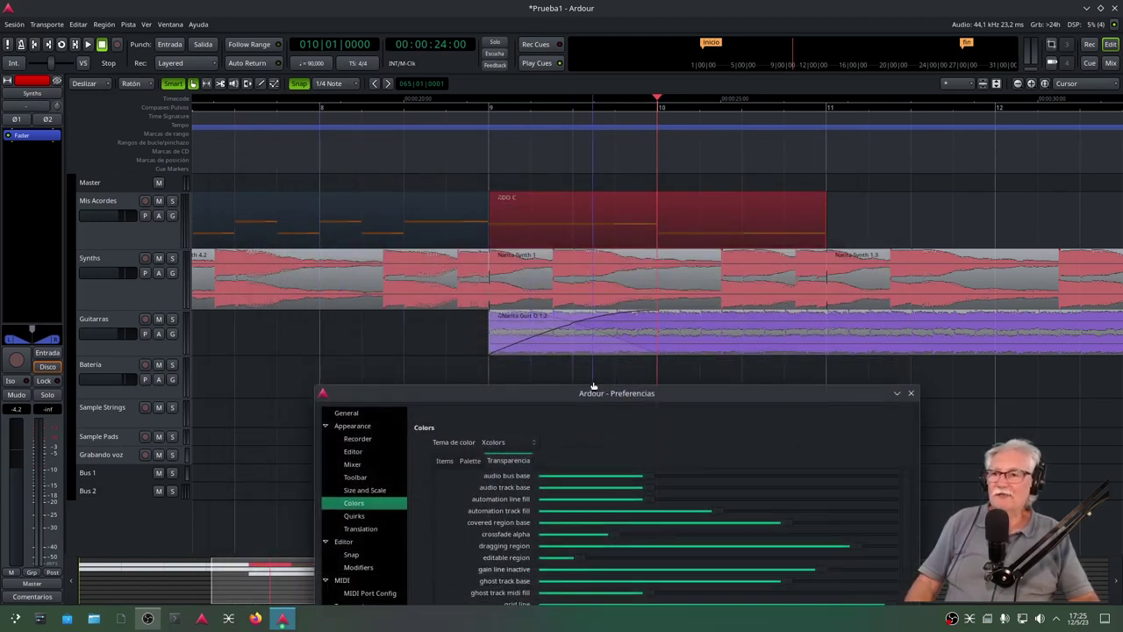
{"action": "left_click_drag", "start_coordinate": [575, 393], "coordinate": [701, 129]}
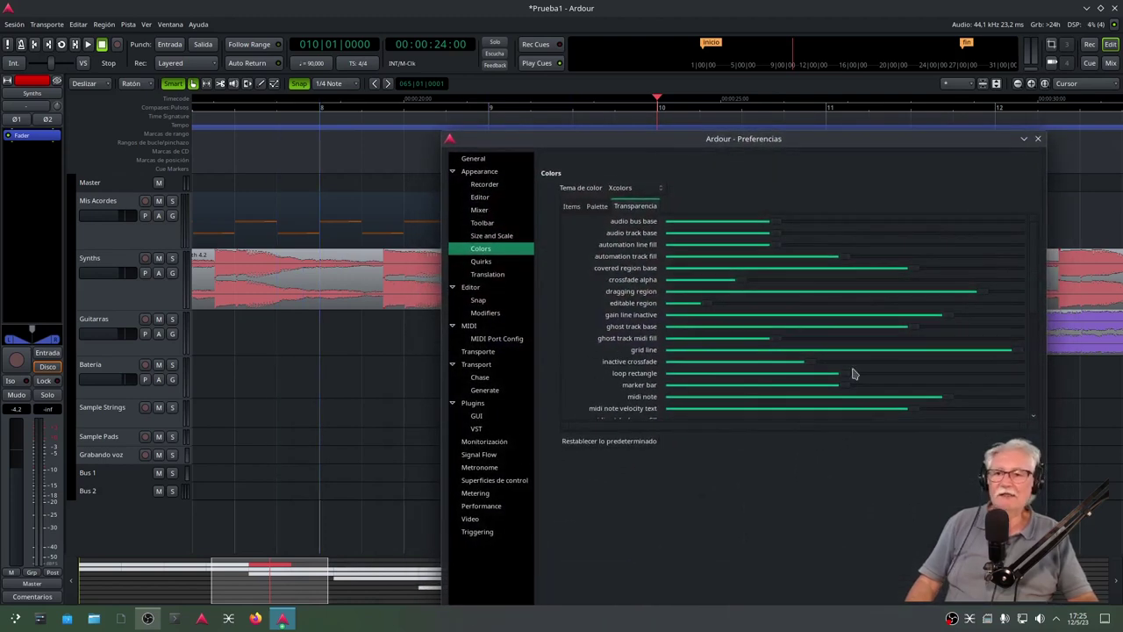
Step: Try the grid line transparency setting at its minimum and return it almost to its maximum
{"action": "left_click_drag", "start_coordinate": [1011, 354], "coordinate": [664, 359]}
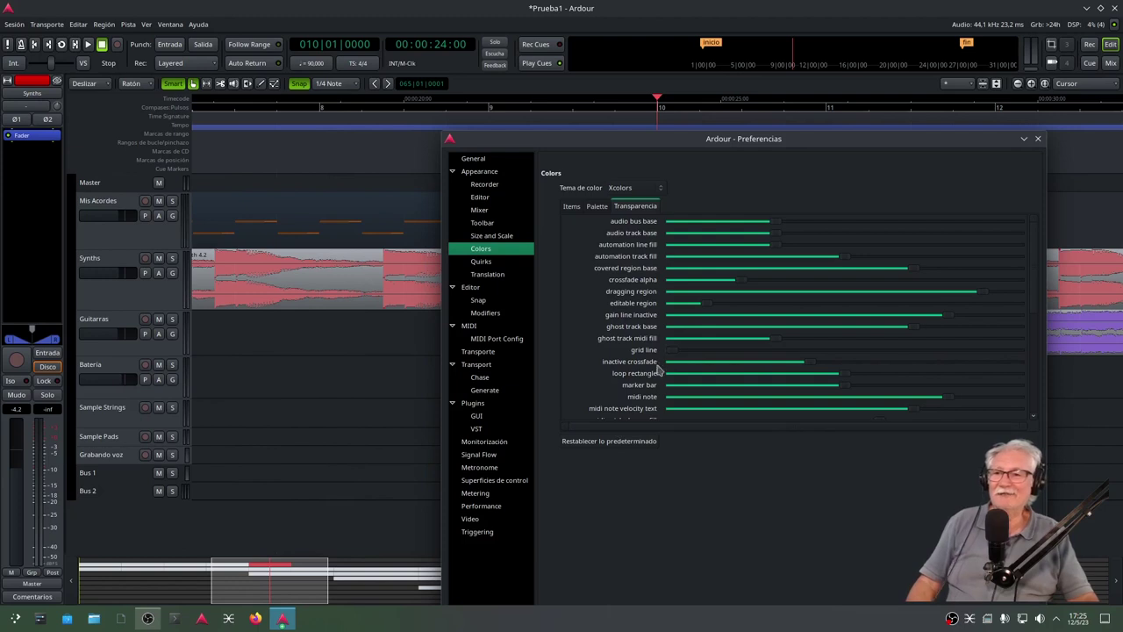
{"action": "left_click_drag", "start_coordinate": [674, 354], "coordinate": [1018, 350]}
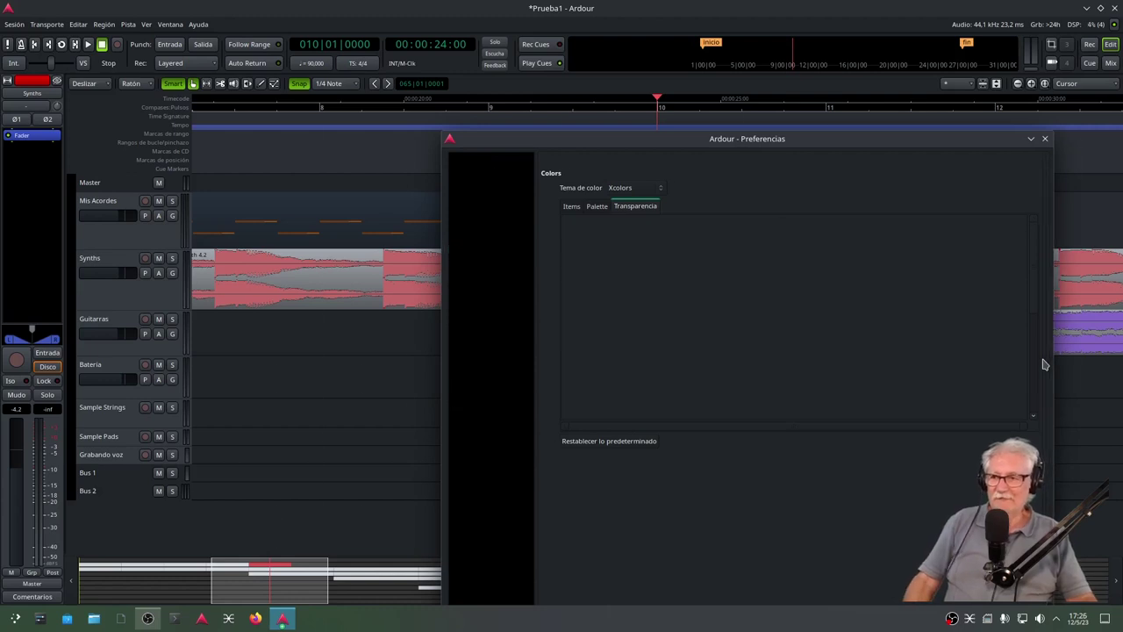
{"action": "left_click_drag", "start_coordinate": [693, 142], "coordinate": [647, 171]}
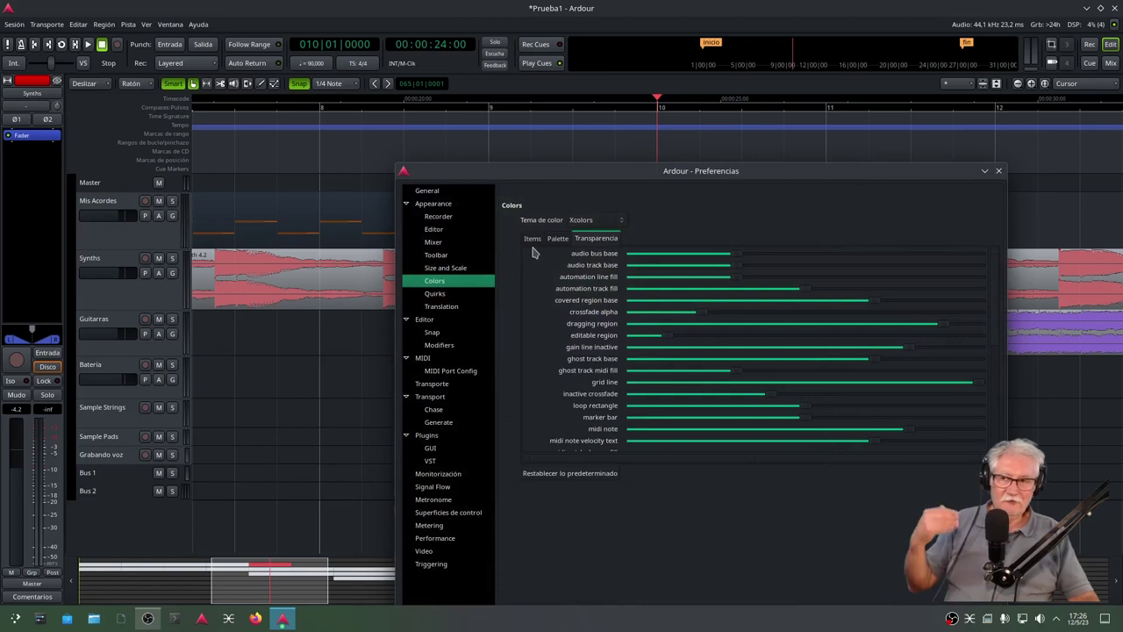
Step: Change the color of the grid line major item to white from the color palette
{"action": "left_click", "coordinate": [532, 239]}
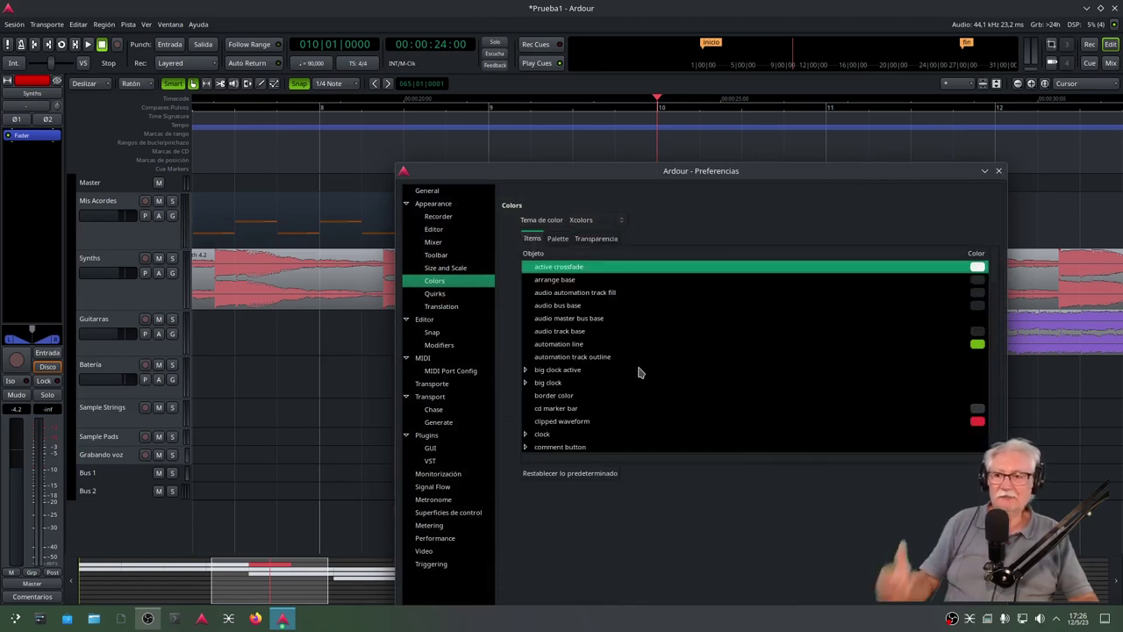
{"action": "scroll", "coordinate": [617, 363], "scroll_direction": "down", "scroll_amount": 15}
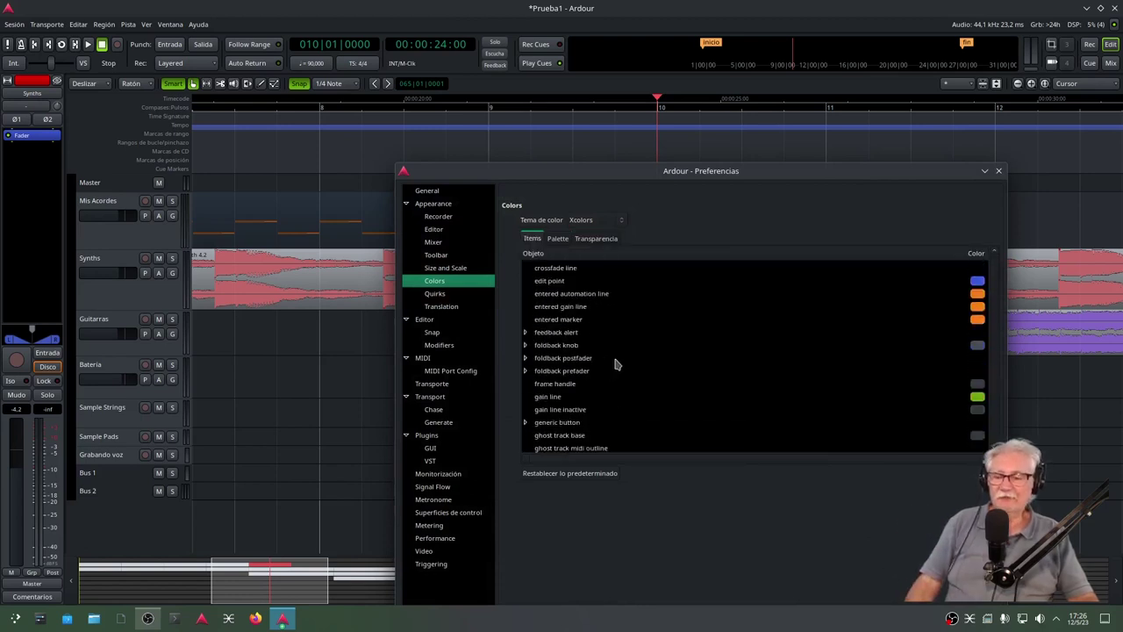
{"action": "scroll", "coordinate": [614, 365], "scroll_direction": "down", "scroll_amount": 2}
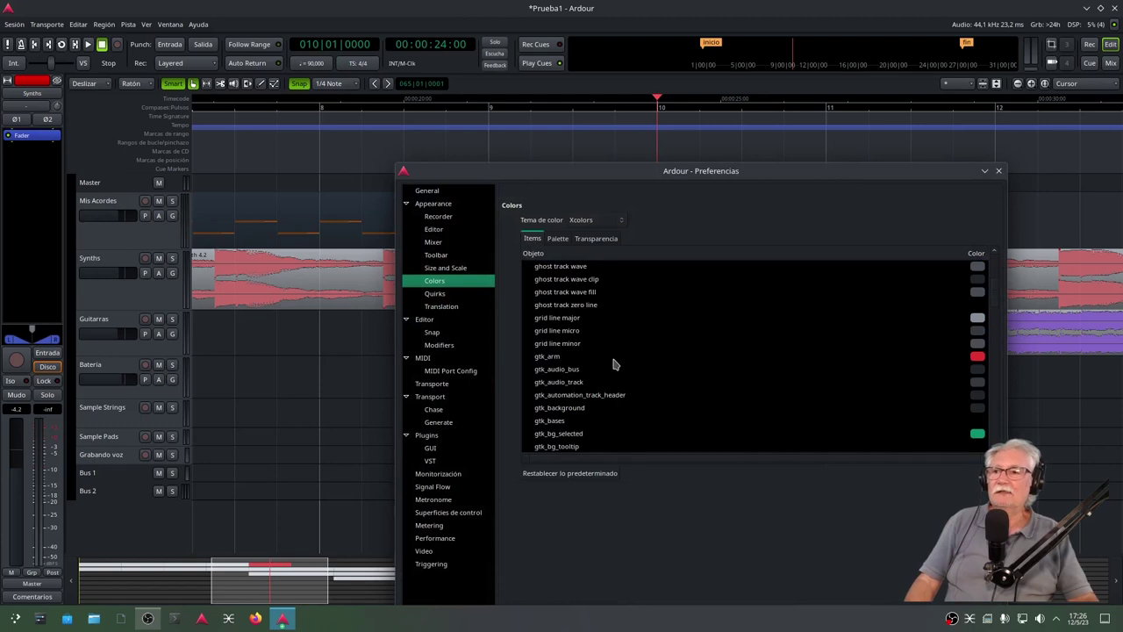
{"action": "scroll", "coordinate": [540, 357], "scroll_direction": "up", "scroll_amount": 1}
{"action": "left_click", "coordinate": [565, 348]}
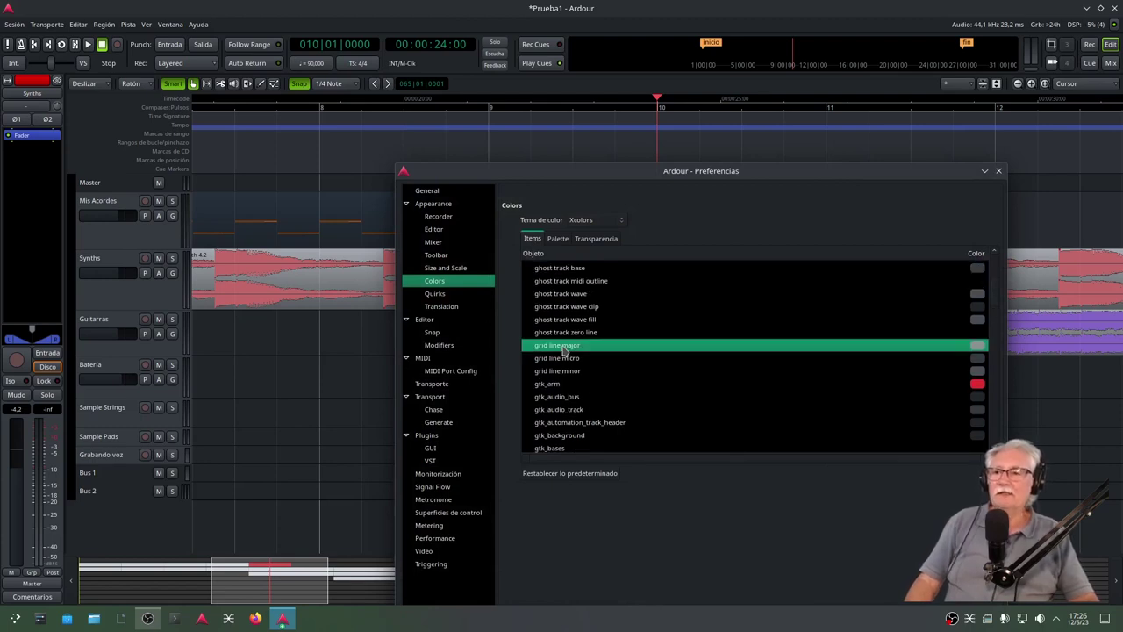
{"action": "left_click", "coordinate": [977, 348]}
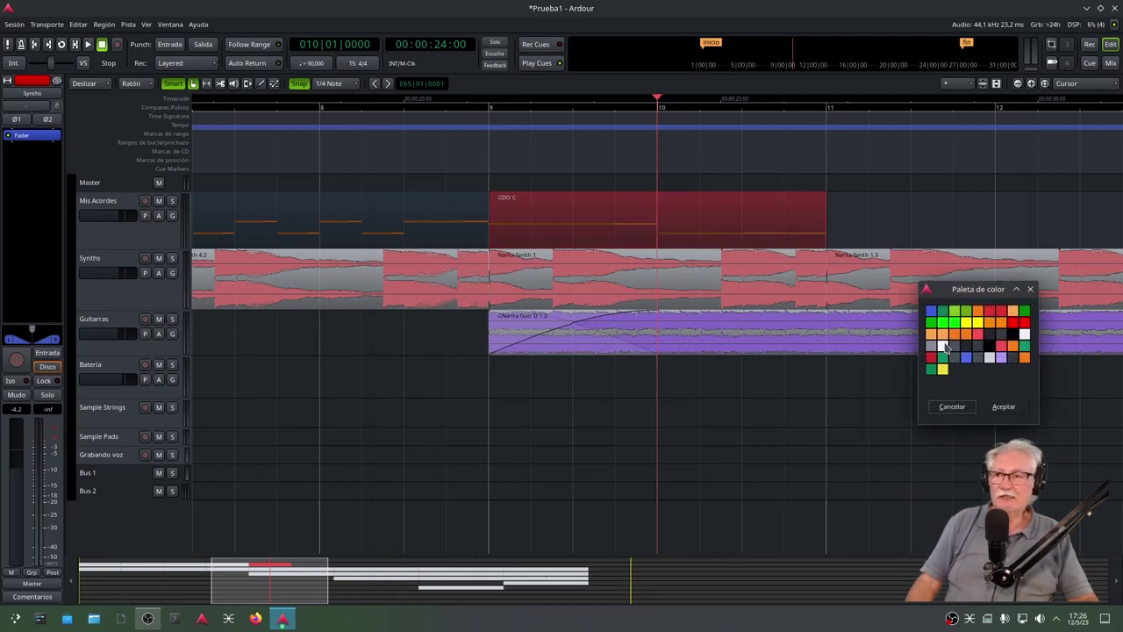
{"action": "left_click", "coordinate": [1006, 409]}
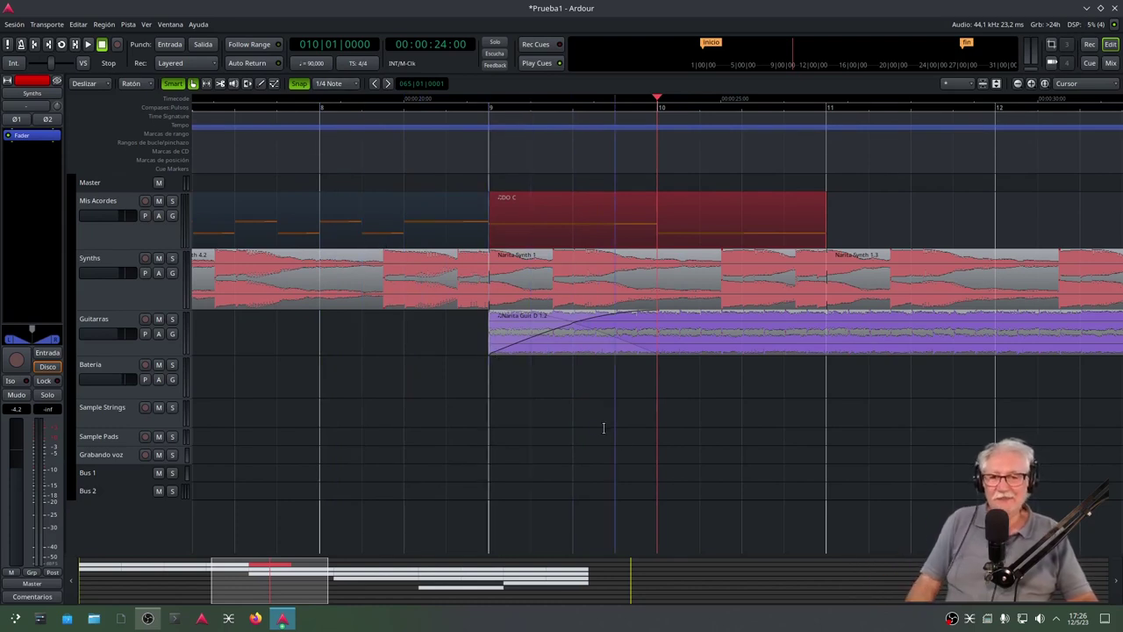
Step: Bring back the Preferences window, review the available color themes while keeping Xcolors, and close the window
{"action": "left_click", "coordinate": [284, 620]}
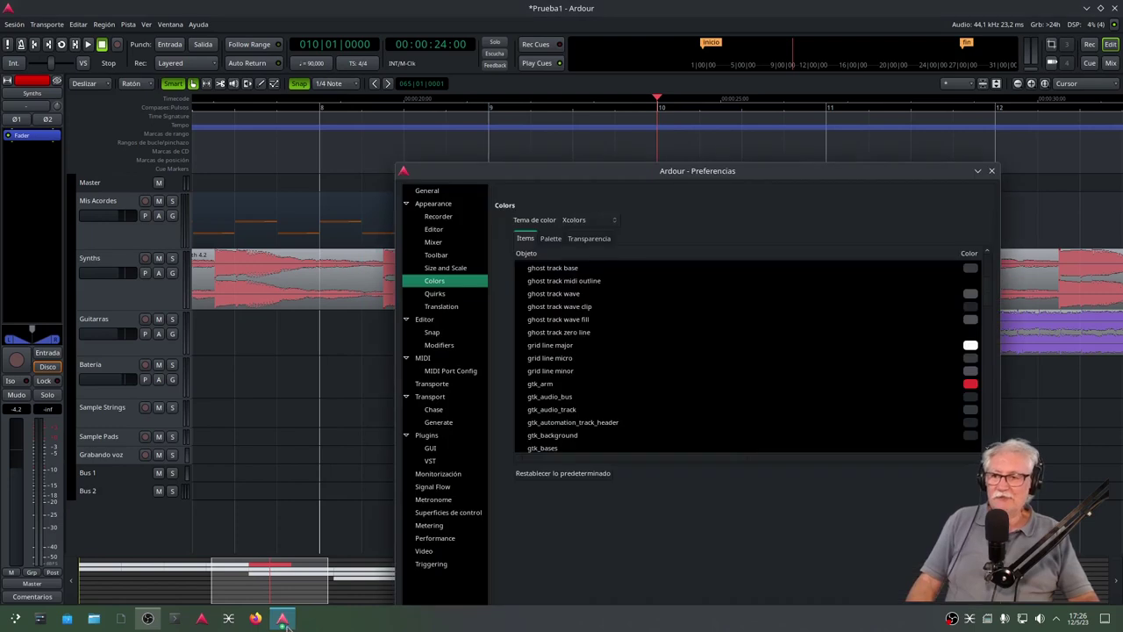
{"action": "left_click_drag", "start_coordinate": [535, 169], "coordinate": [478, 67]}
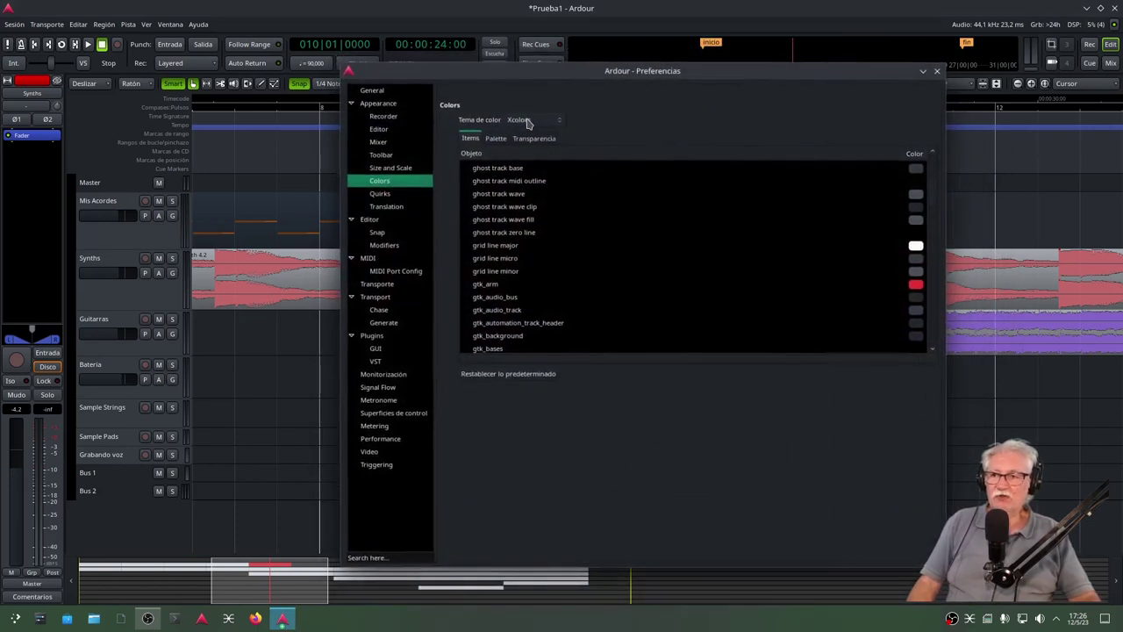
{"action": "left_click", "coordinate": [526, 119]}
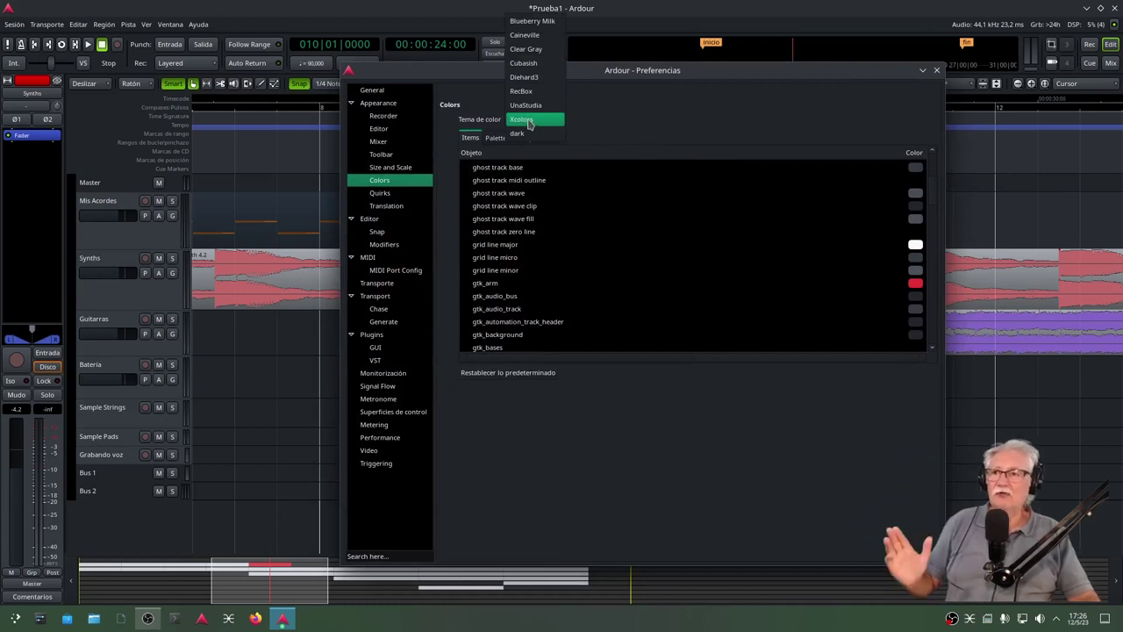
{"action": "left_click", "coordinate": [533, 120]}
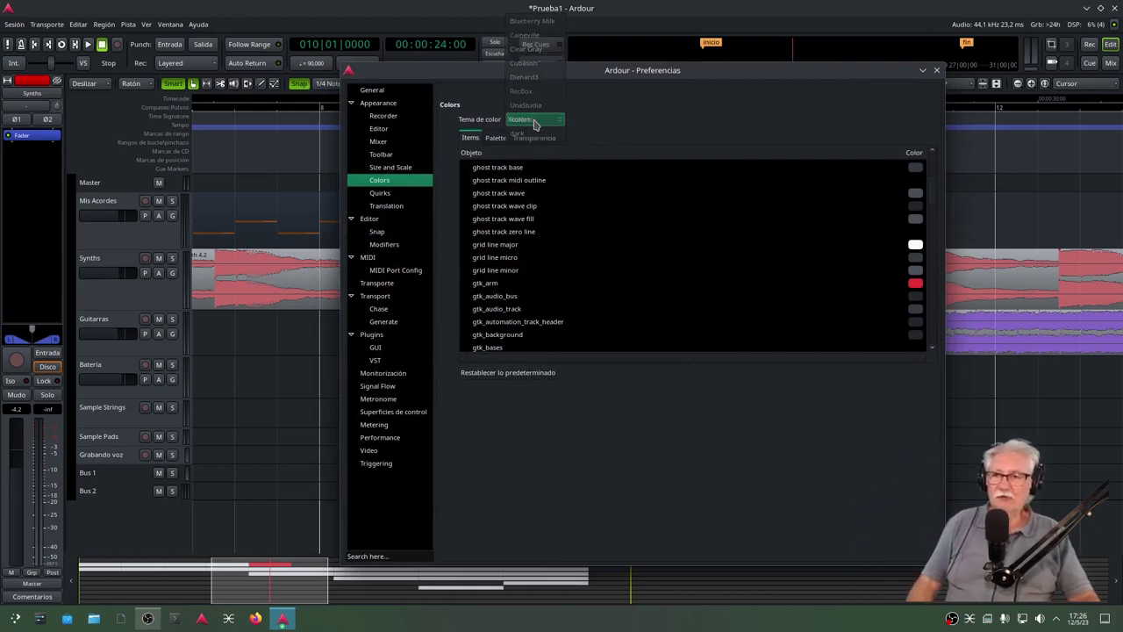
{"action": "left_click", "coordinate": [937, 71]}
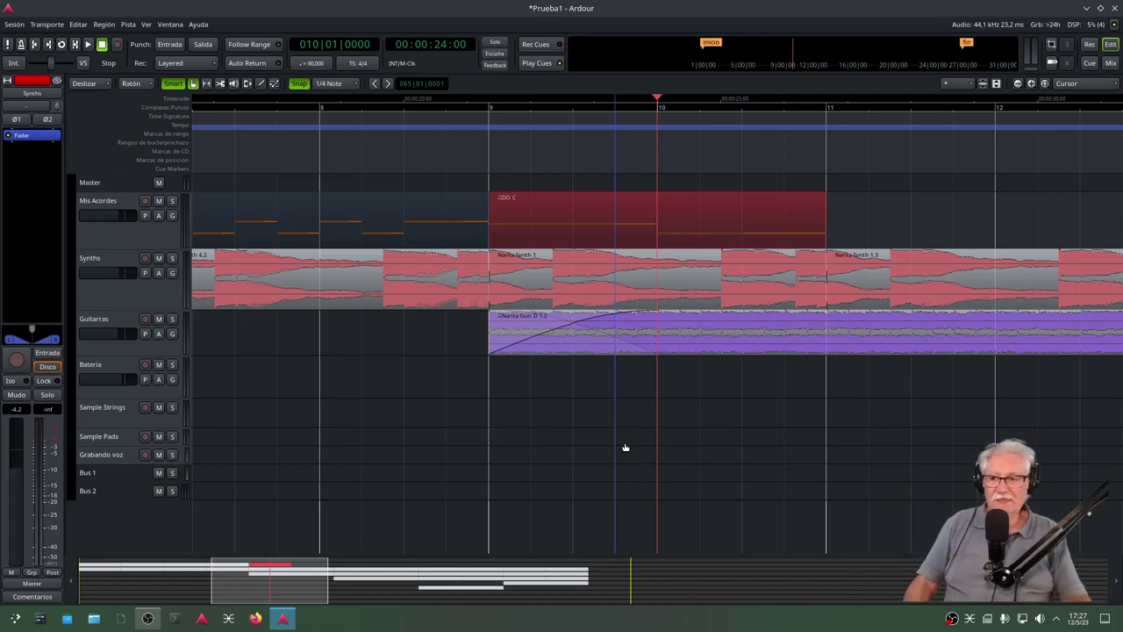
Step: Open the Preferences again to check the color settings and close them
{"action": "left_click", "coordinate": [78, 24]}
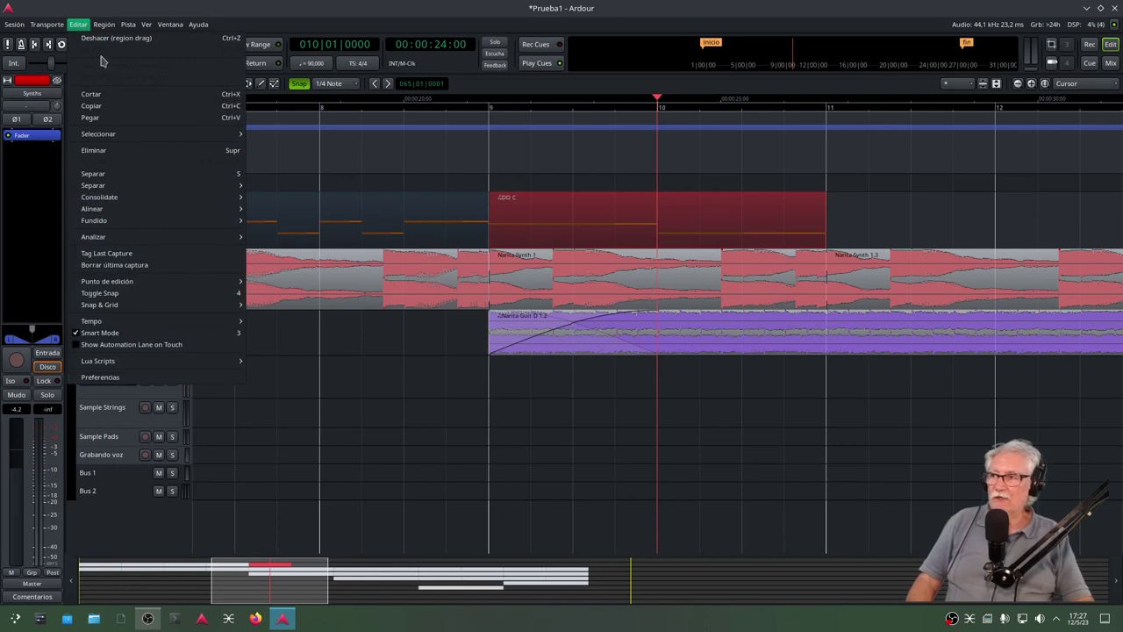
{"action": "left_click", "coordinate": [126, 383]}
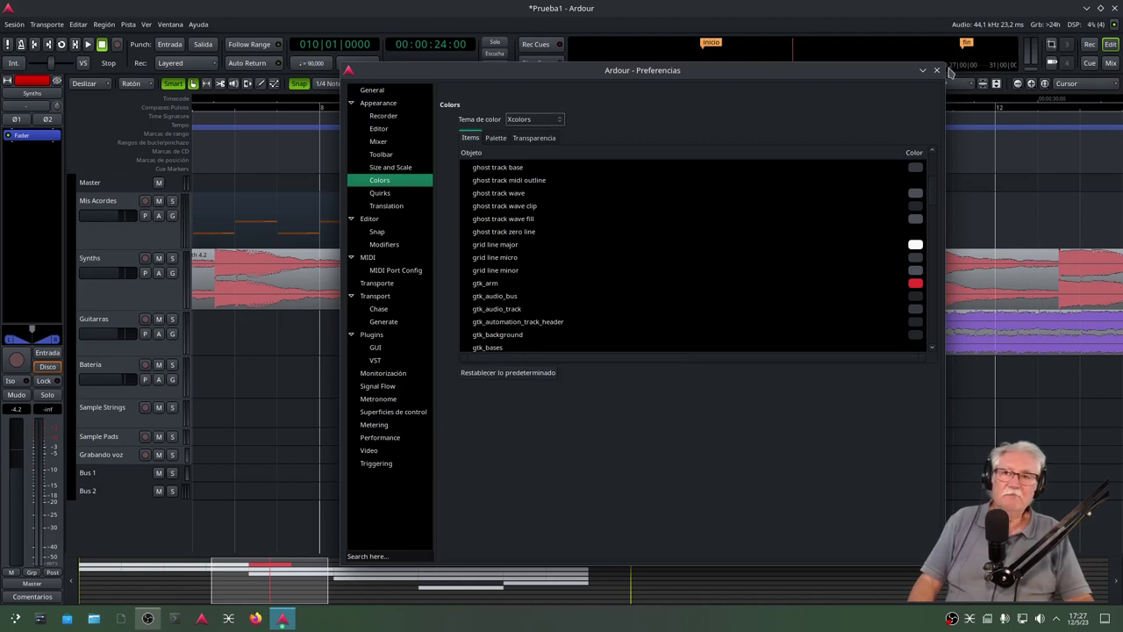
{"action": "left_click", "coordinate": [938, 70]}
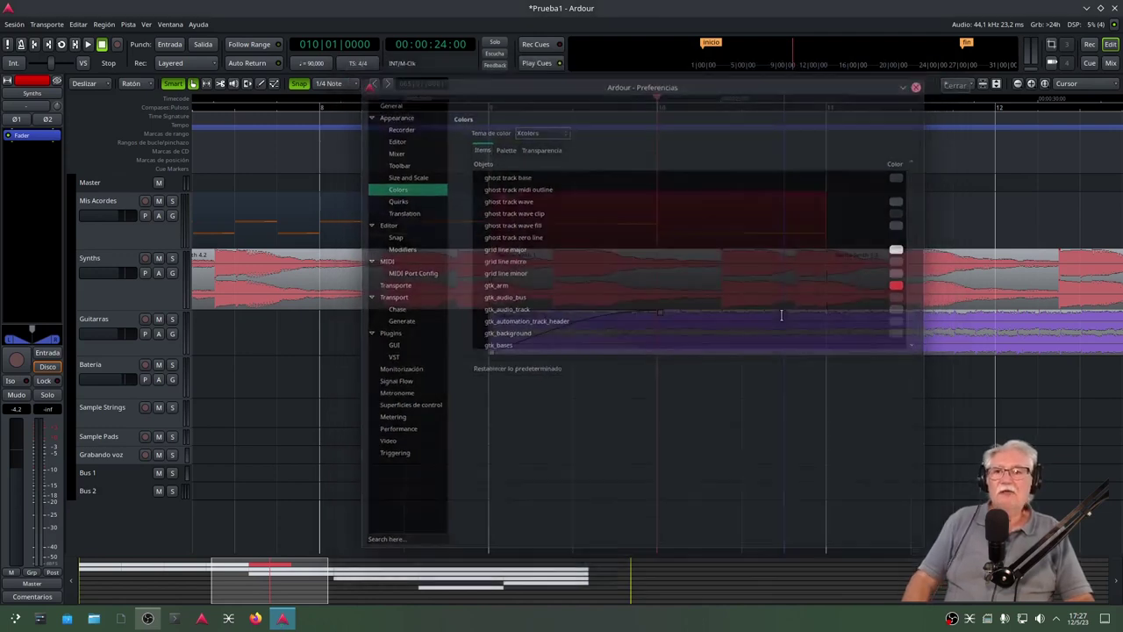